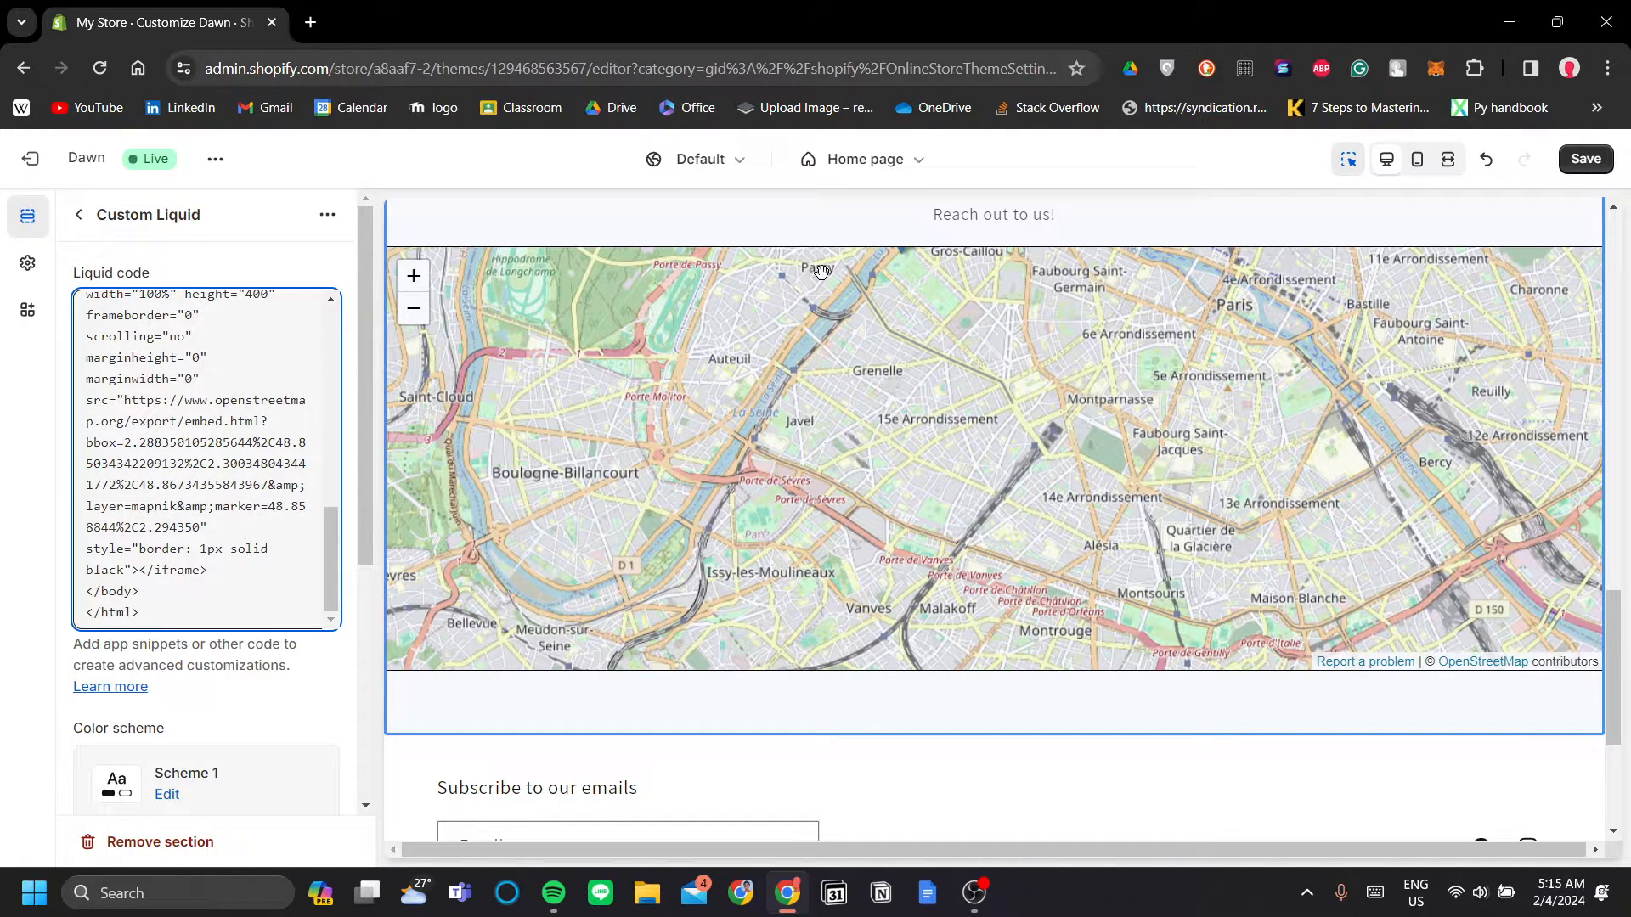
Leave the map section's code settings and remove the empty Custom Liquid section above the map from the footer group
{"action": "left_click", "coordinate": [78, 214]}
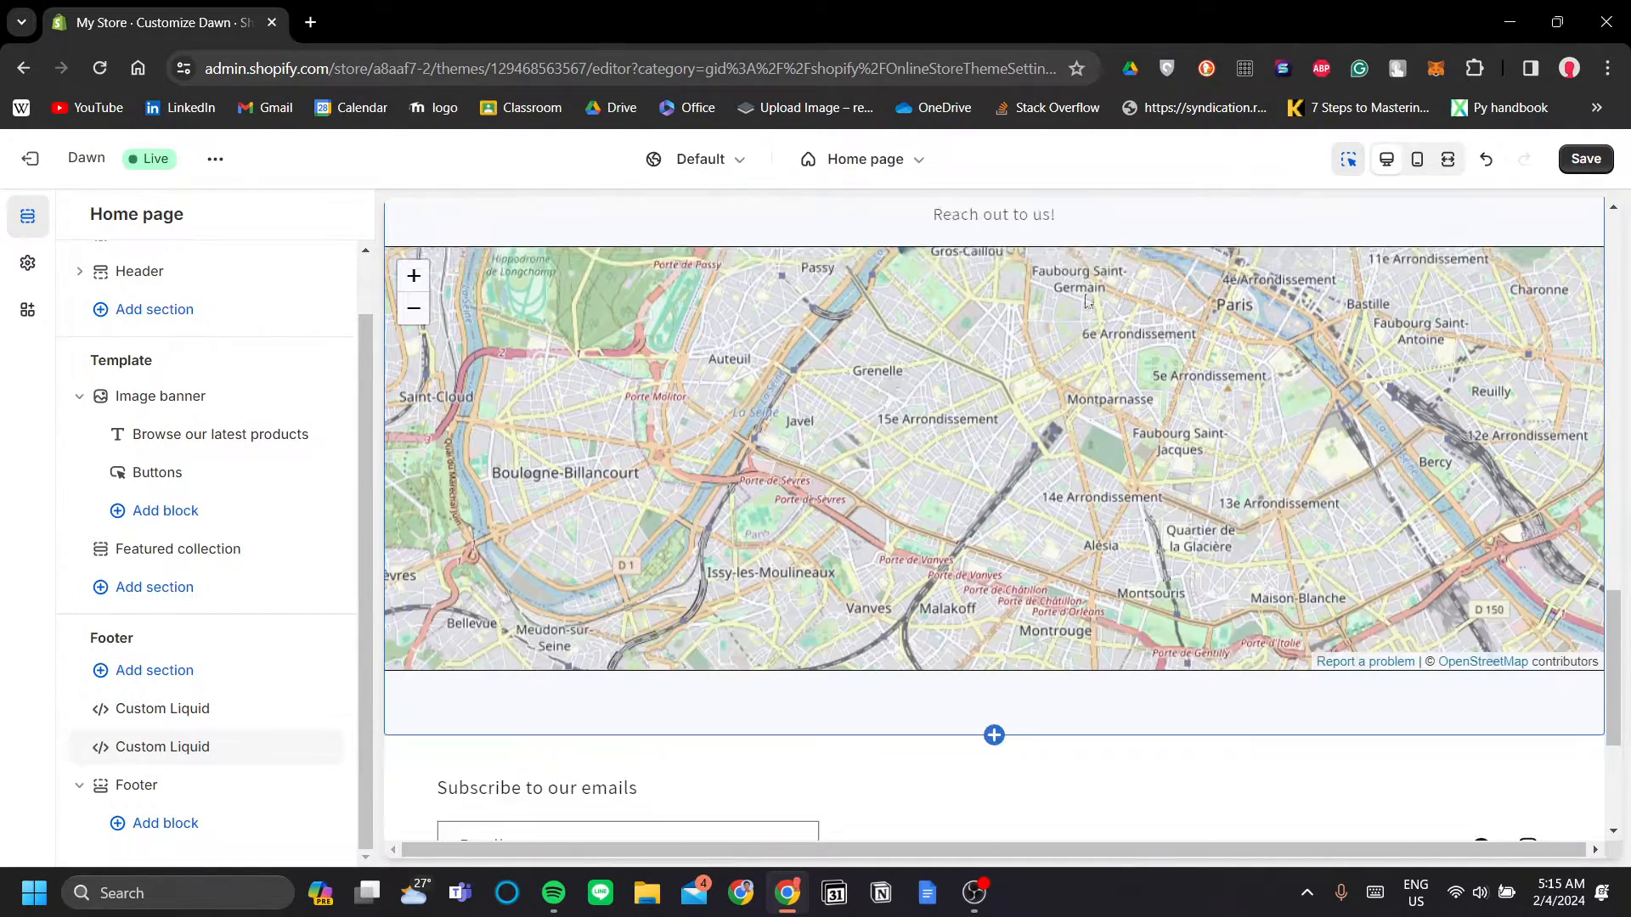
{"action": "scroll", "coordinate": [1027, 472], "scroll_direction": "up", "scroll_amount": 1}
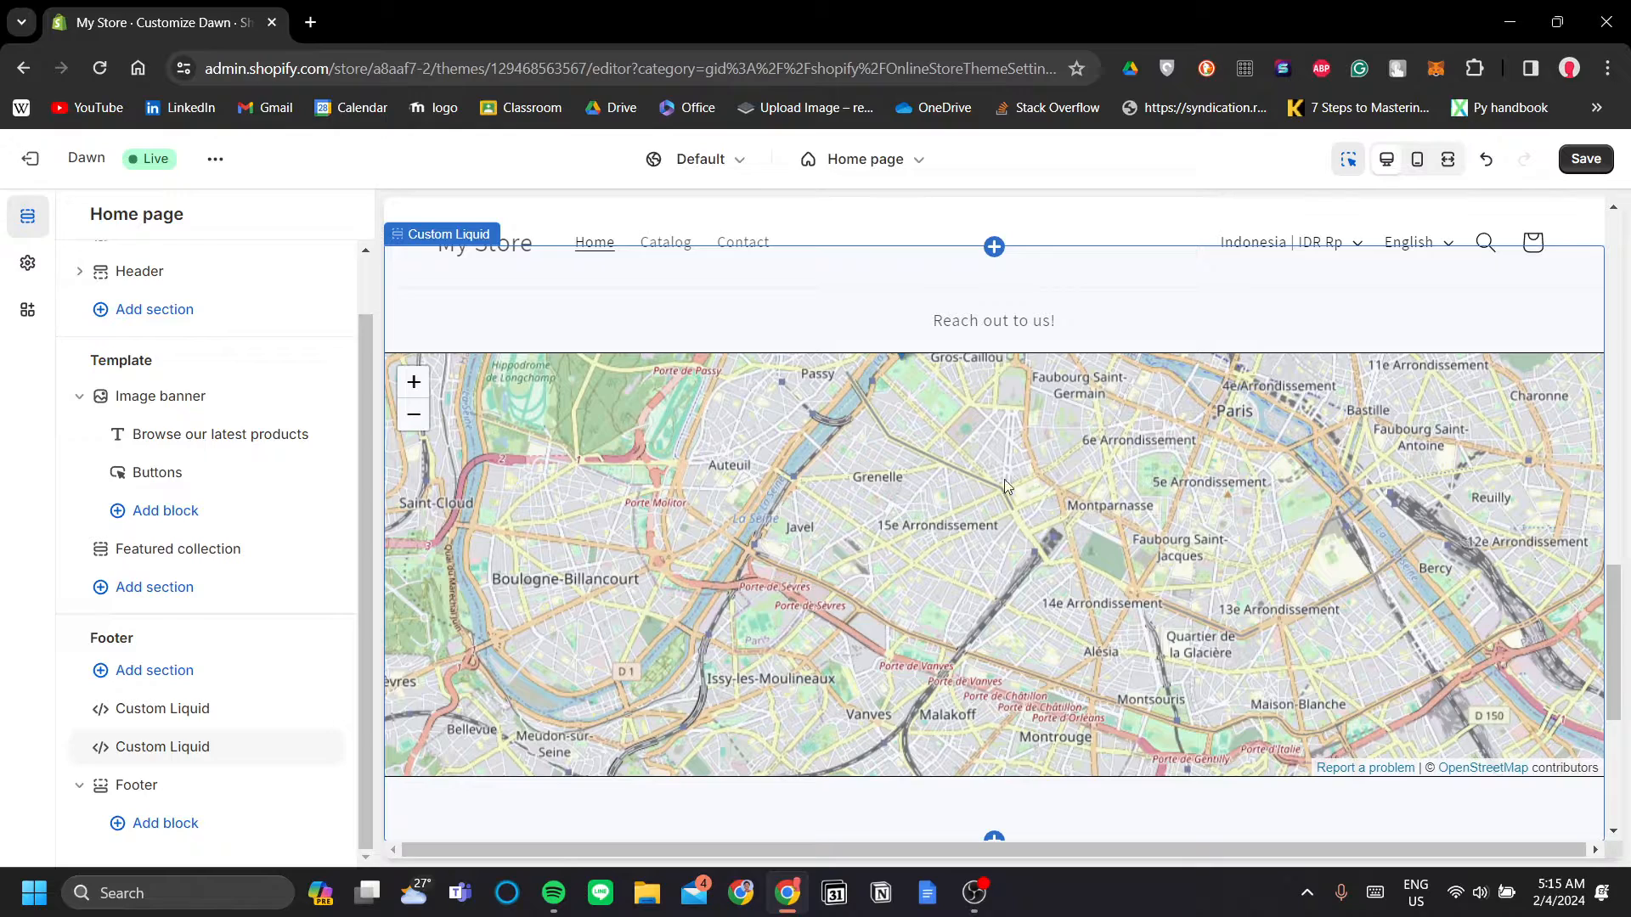
{"action": "left_click", "coordinate": [1042, 609]}
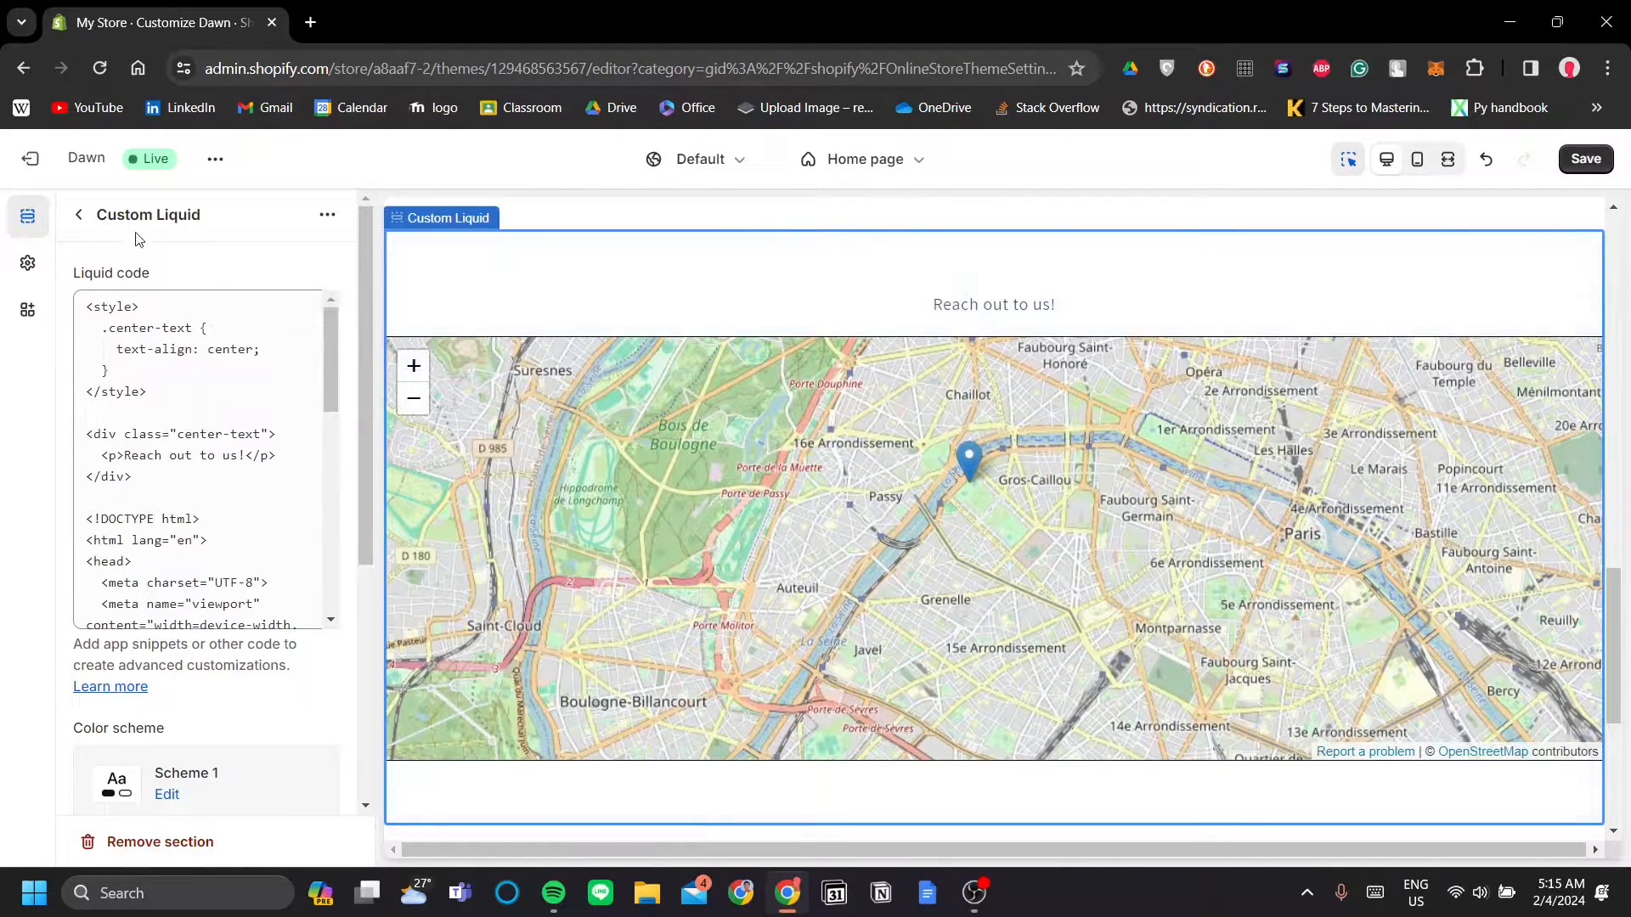
{"action": "left_click", "coordinate": [76, 216]}
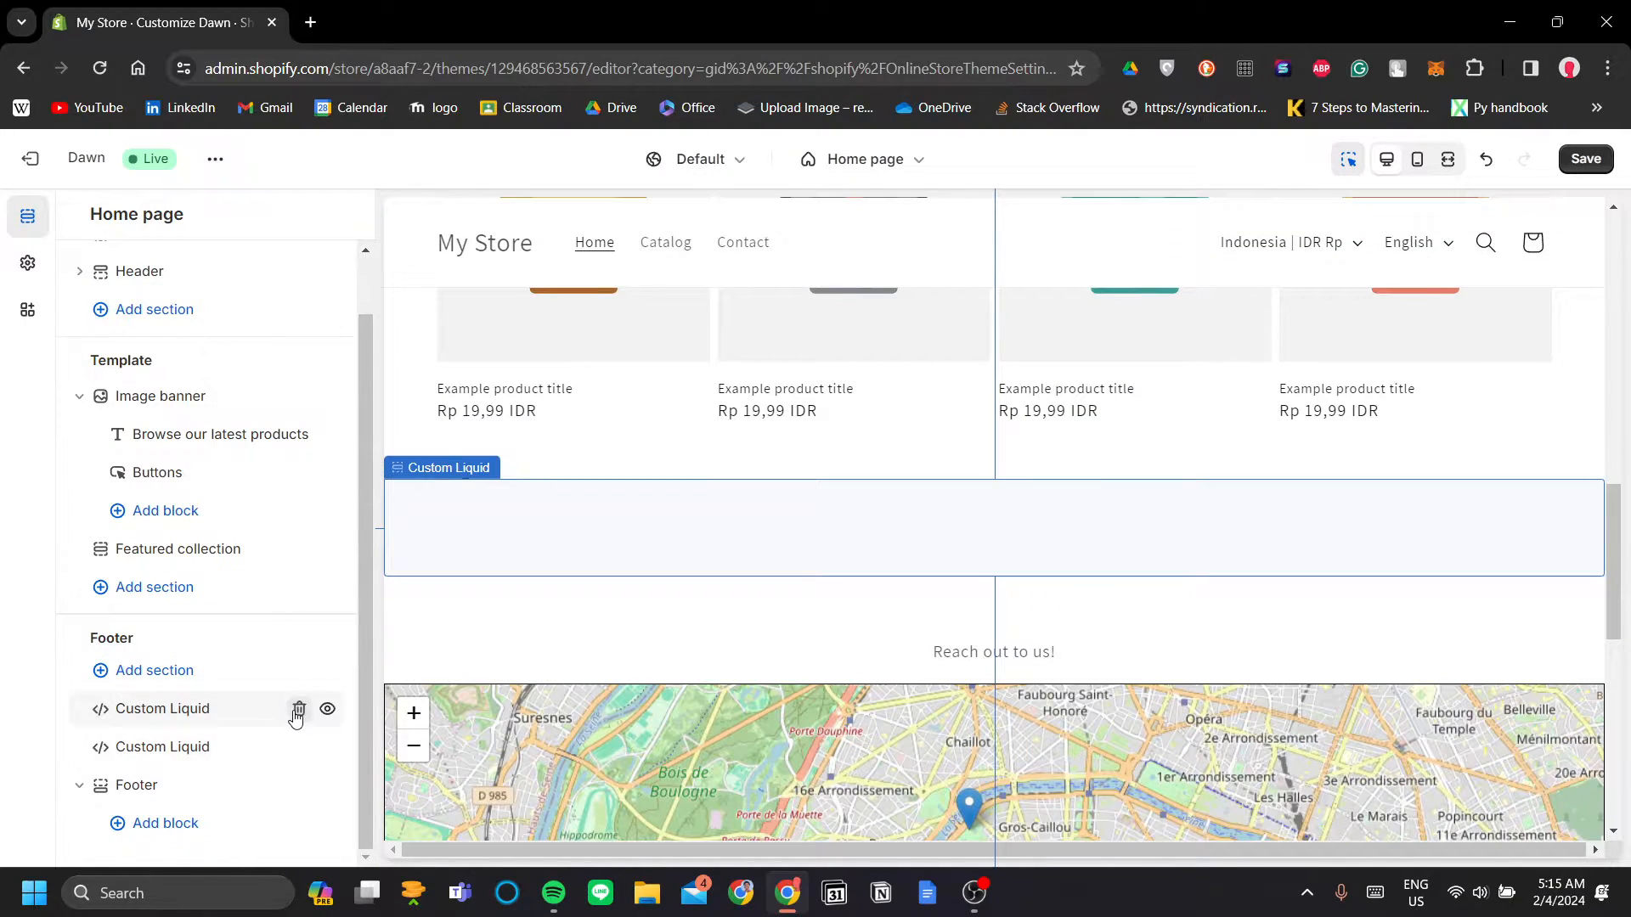
{"action": "left_click", "coordinate": [299, 710]}
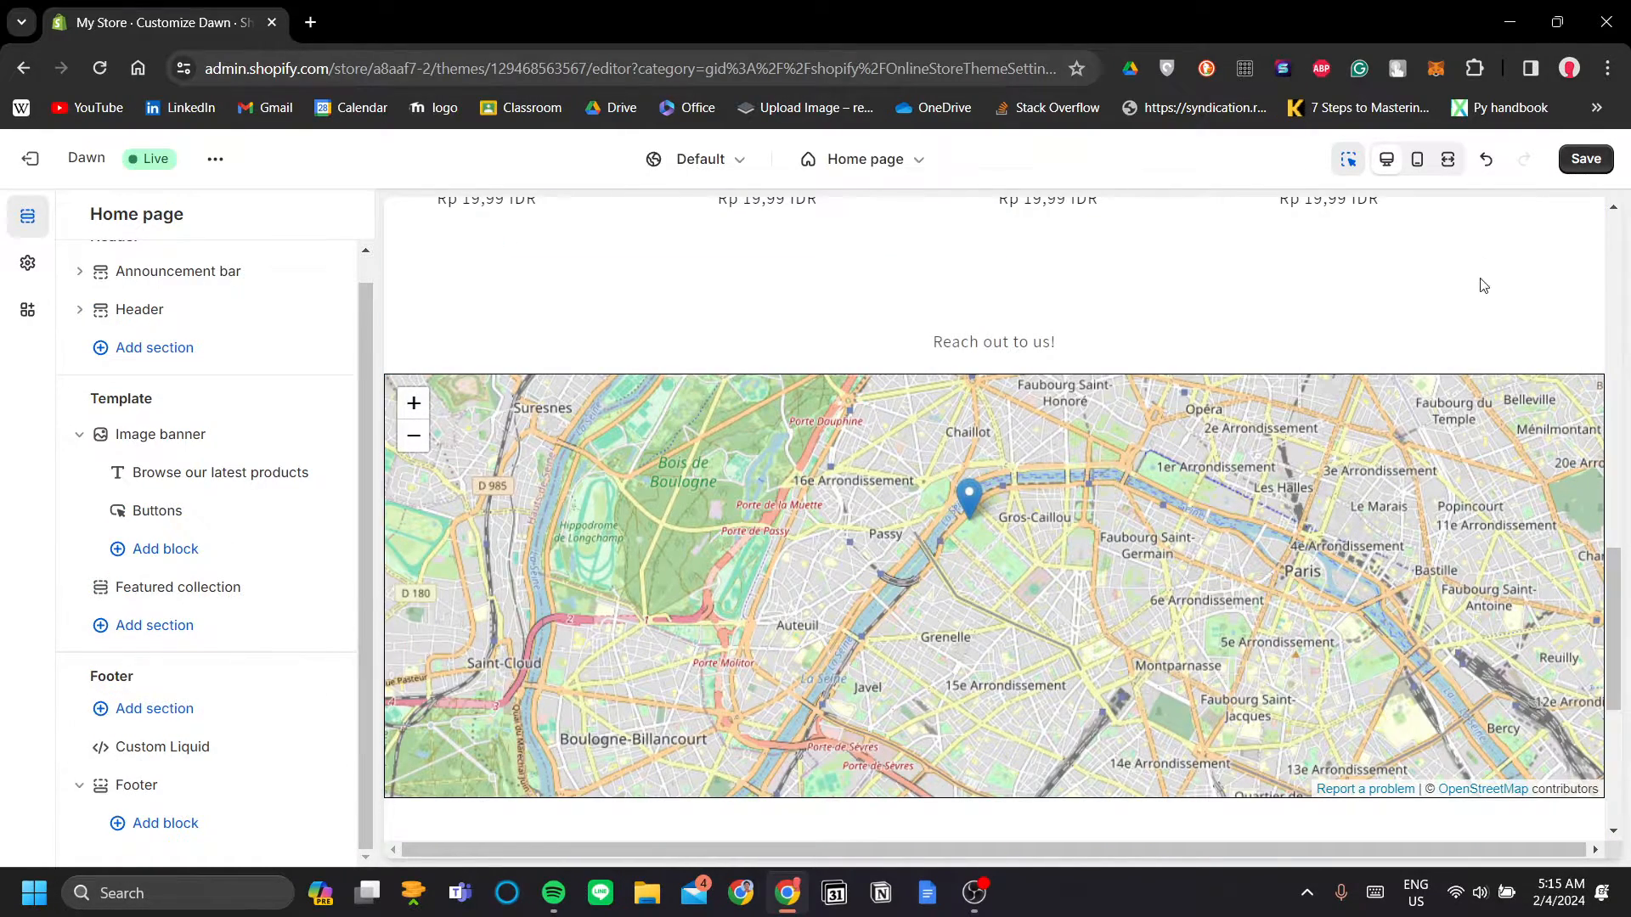
Open the Footer section's settings and examine its country/region and language selectors and the available footer options
{"action": "scroll", "coordinate": [1359, 510], "scroll_direction": "down", "scroll_amount": 5}
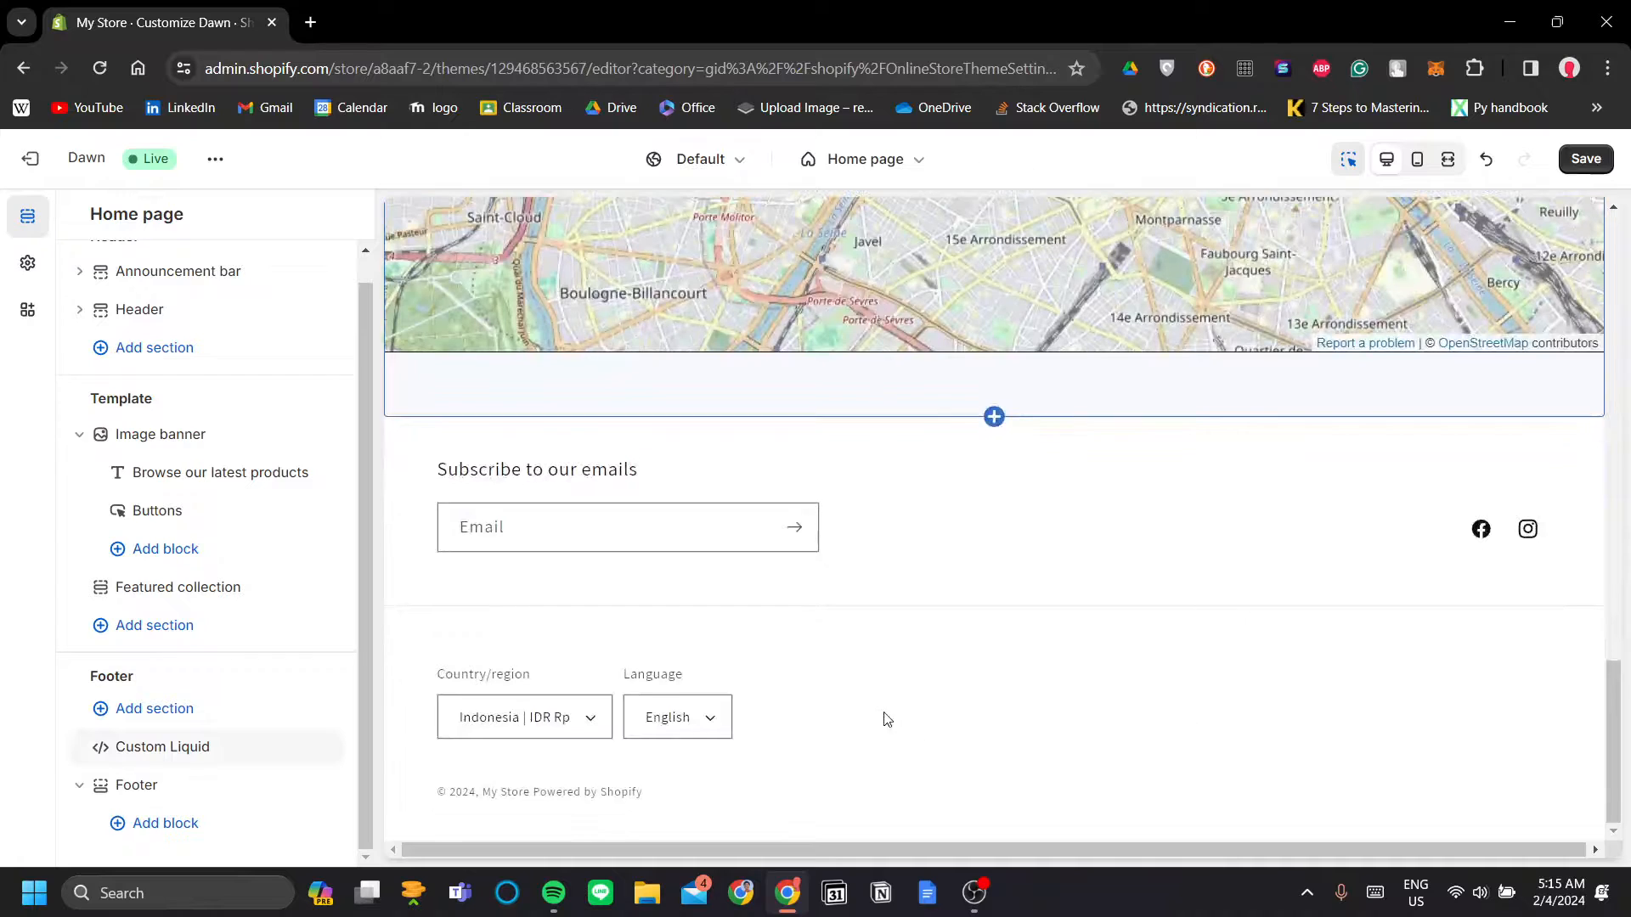
{"action": "left_click", "coordinate": [182, 796]}
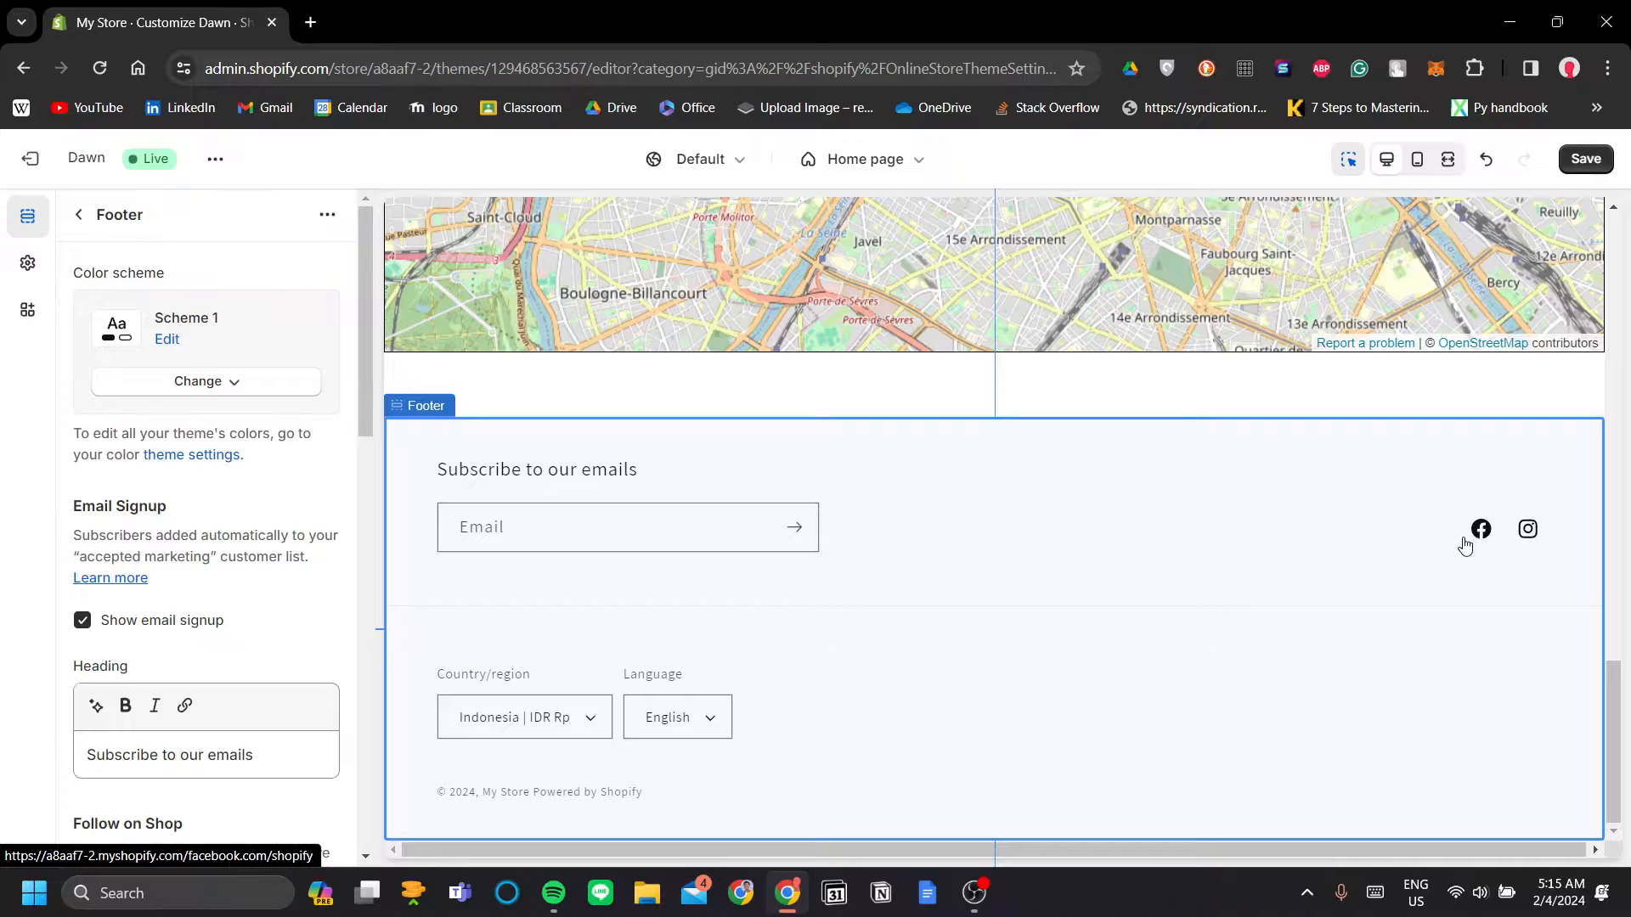
{"action": "left_click", "coordinate": [532, 725]}
{"action": "scroll", "coordinate": [578, 568], "scroll_direction": "down", "scroll_amount": 5}
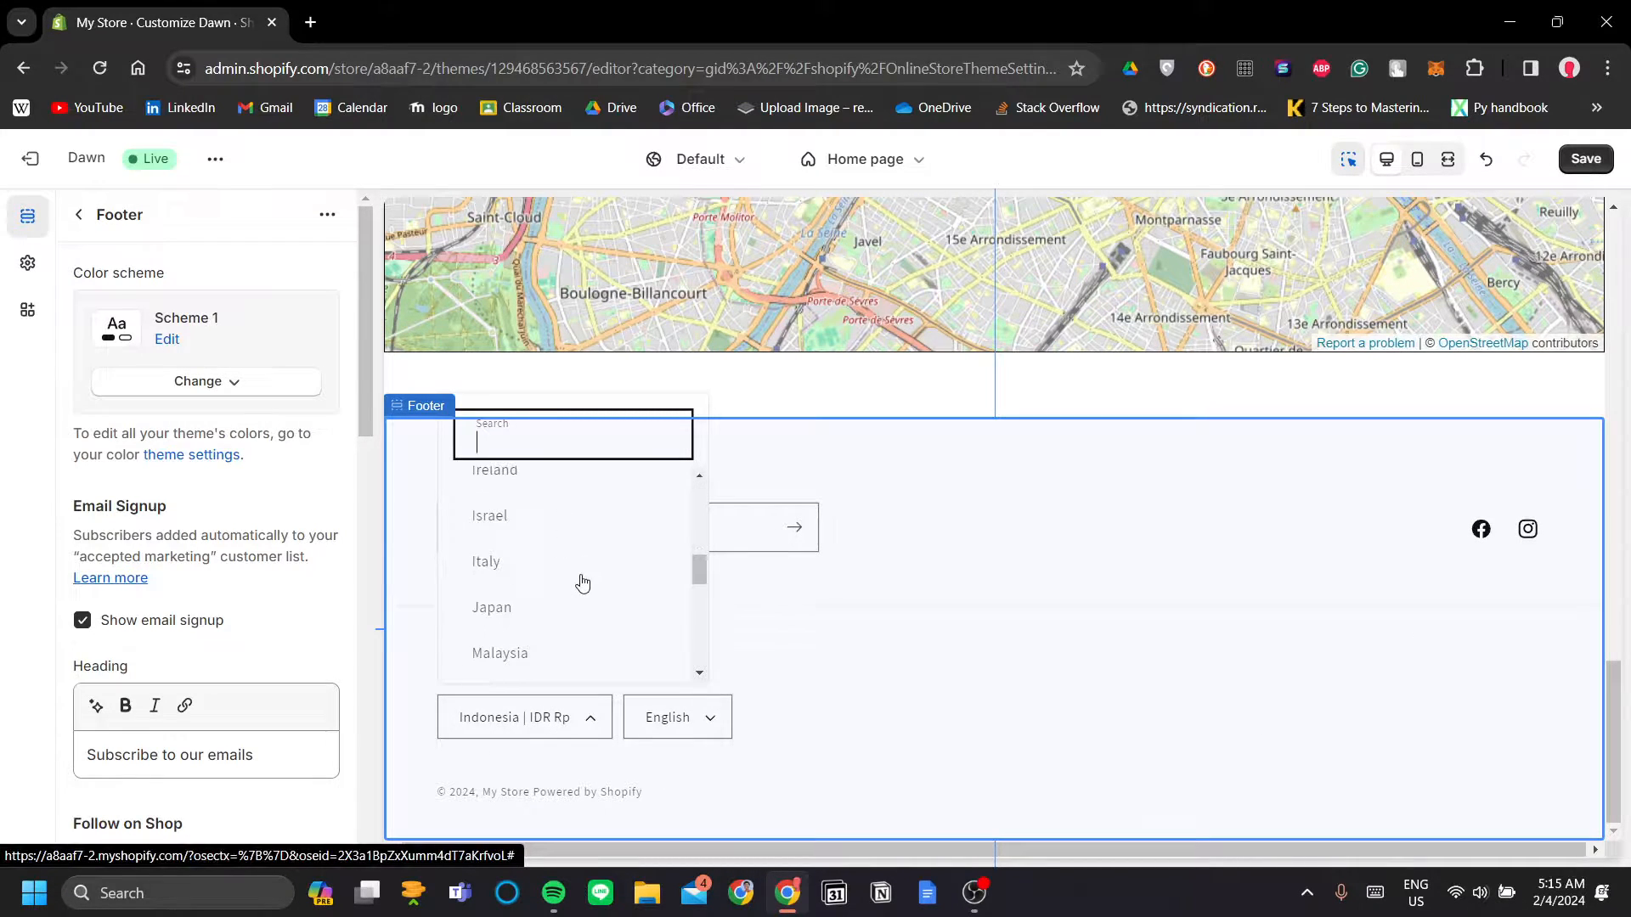
{"action": "left_click", "coordinate": [888, 626]}
{"action": "left_click", "coordinate": [713, 735]}
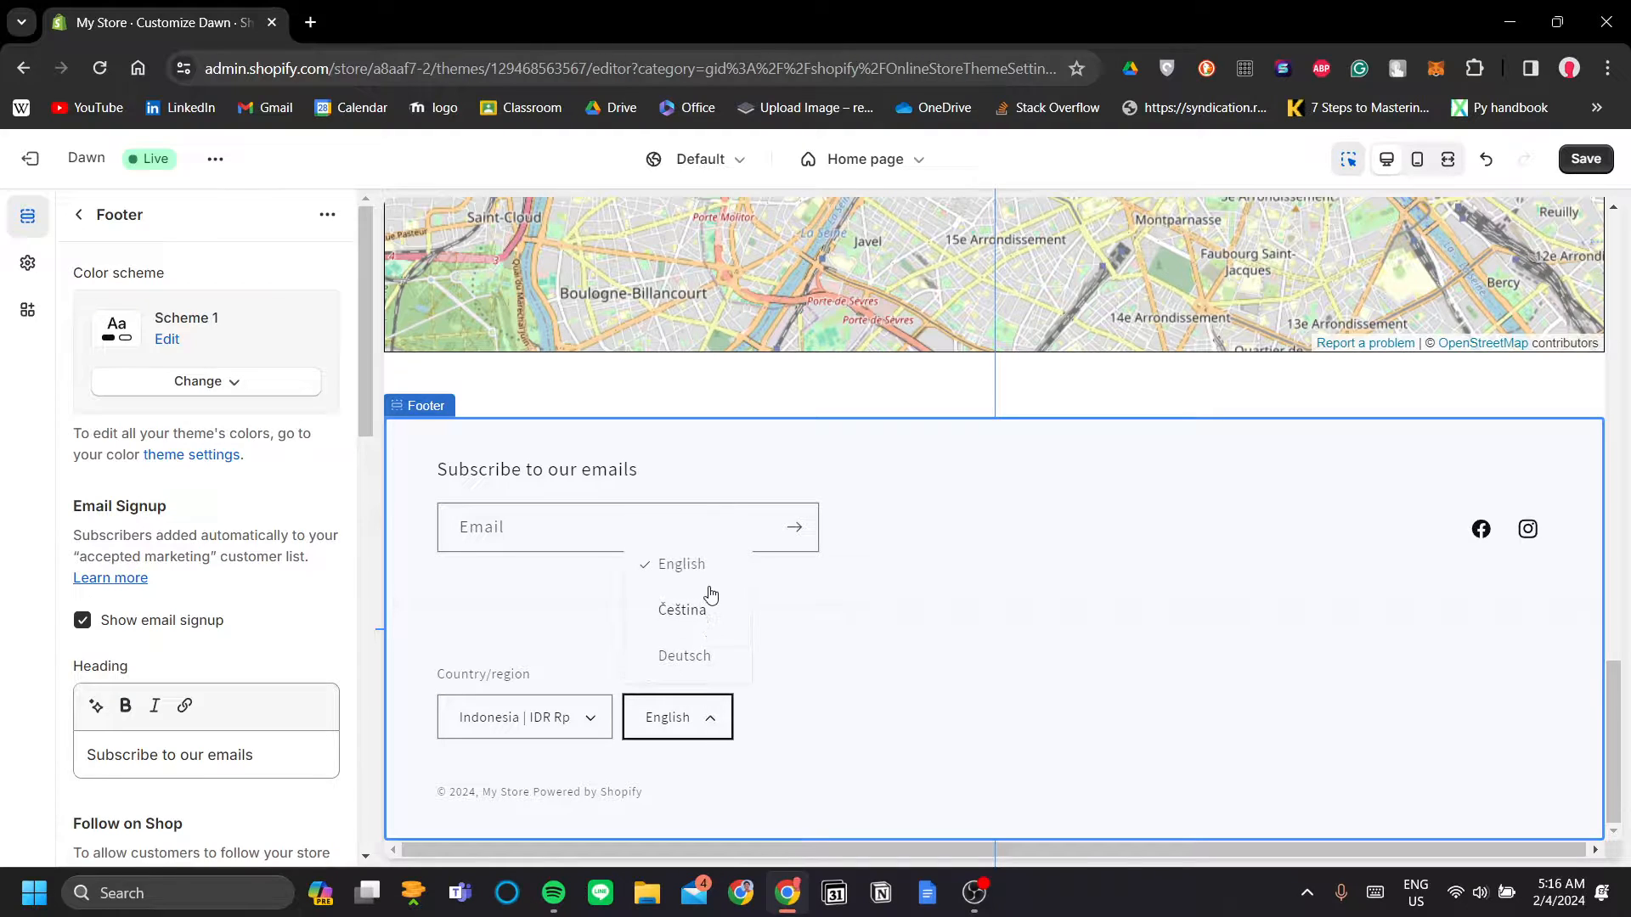
{"action": "left_click", "coordinate": [868, 698]}
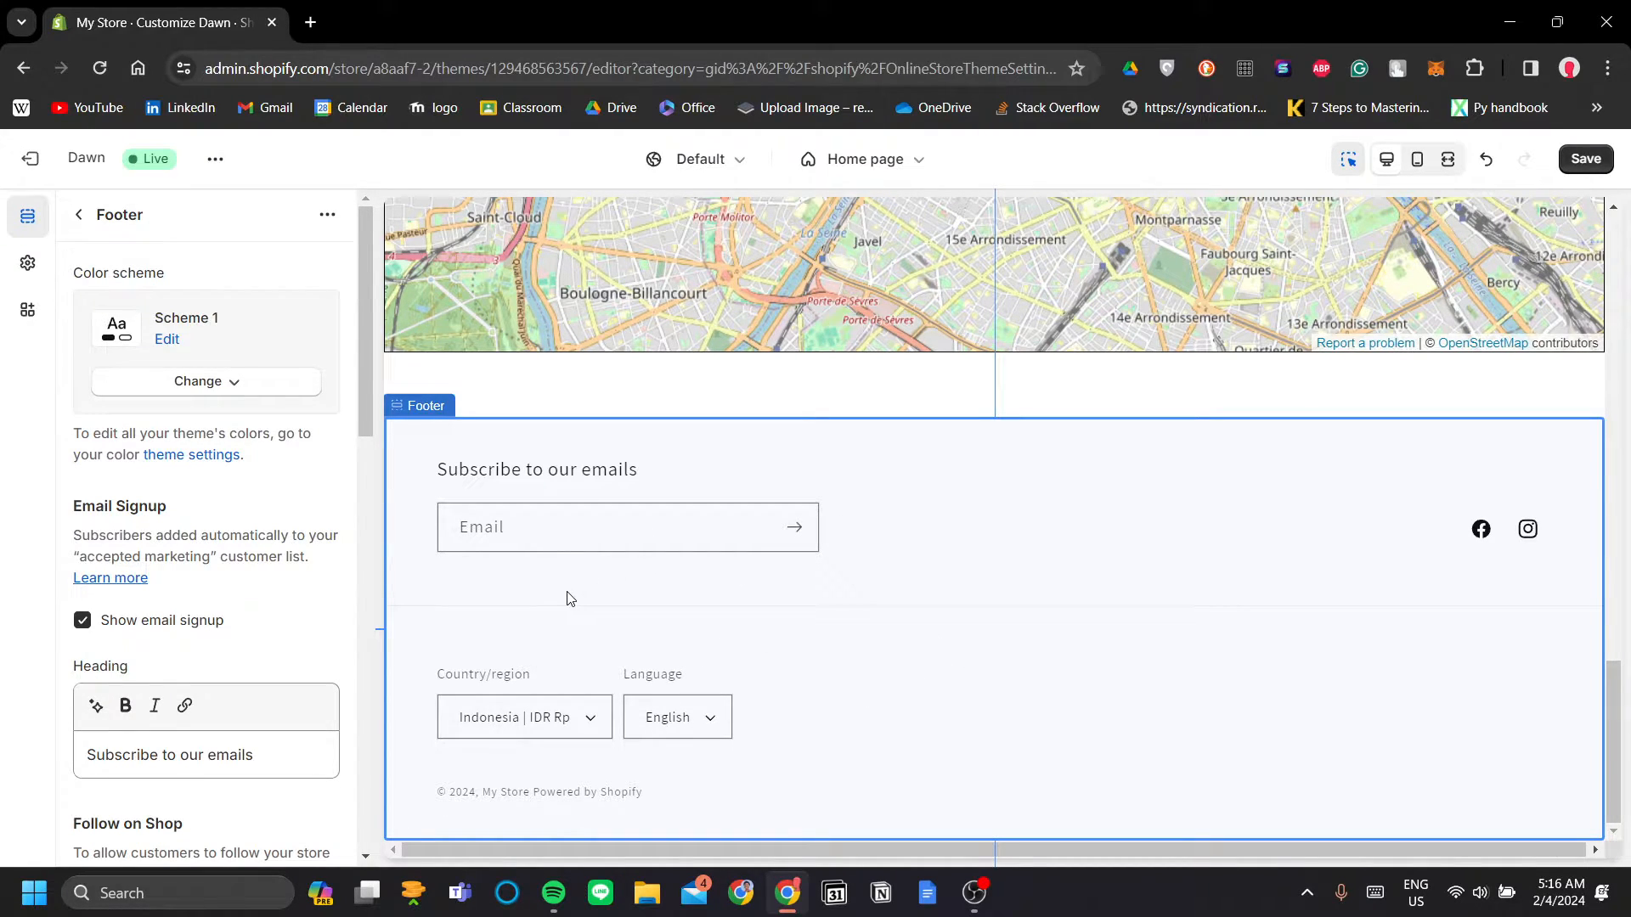
{"action": "scroll", "coordinate": [317, 564], "scroll_direction": "down", "scroll_amount": 5}
{"action": "scroll", "coordinate": [321, 522], "scroll_direction": "up", "scroll_amount": 3}
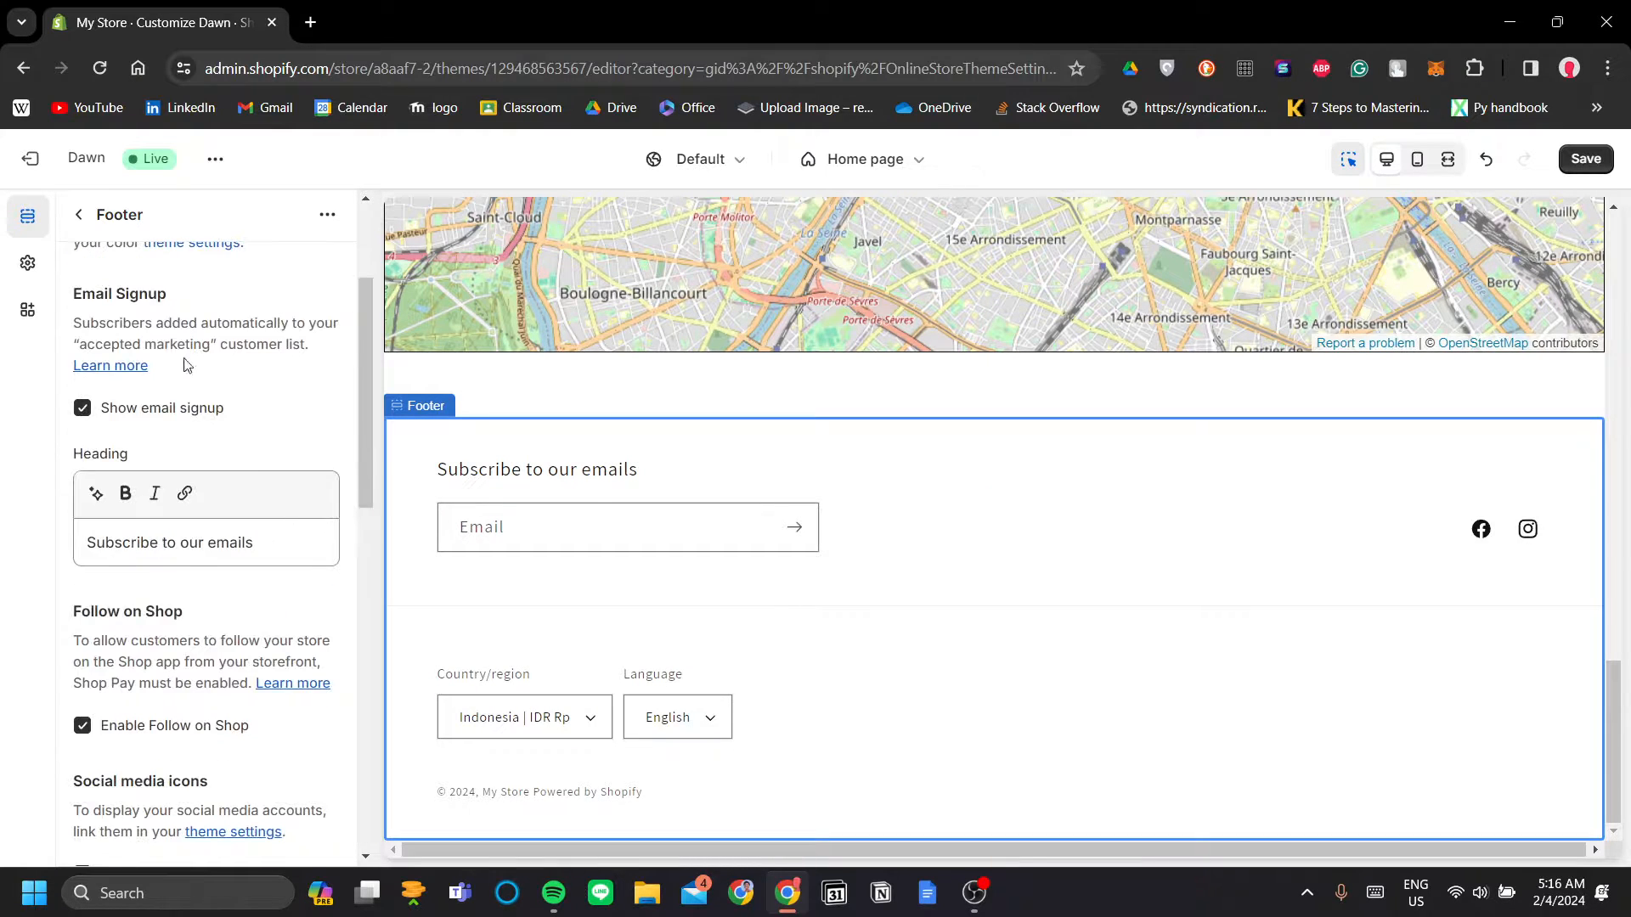
{"action": "scroll", "coordinate": [188, 365], "scroll_direction": "down", "scroll_amount": 10}
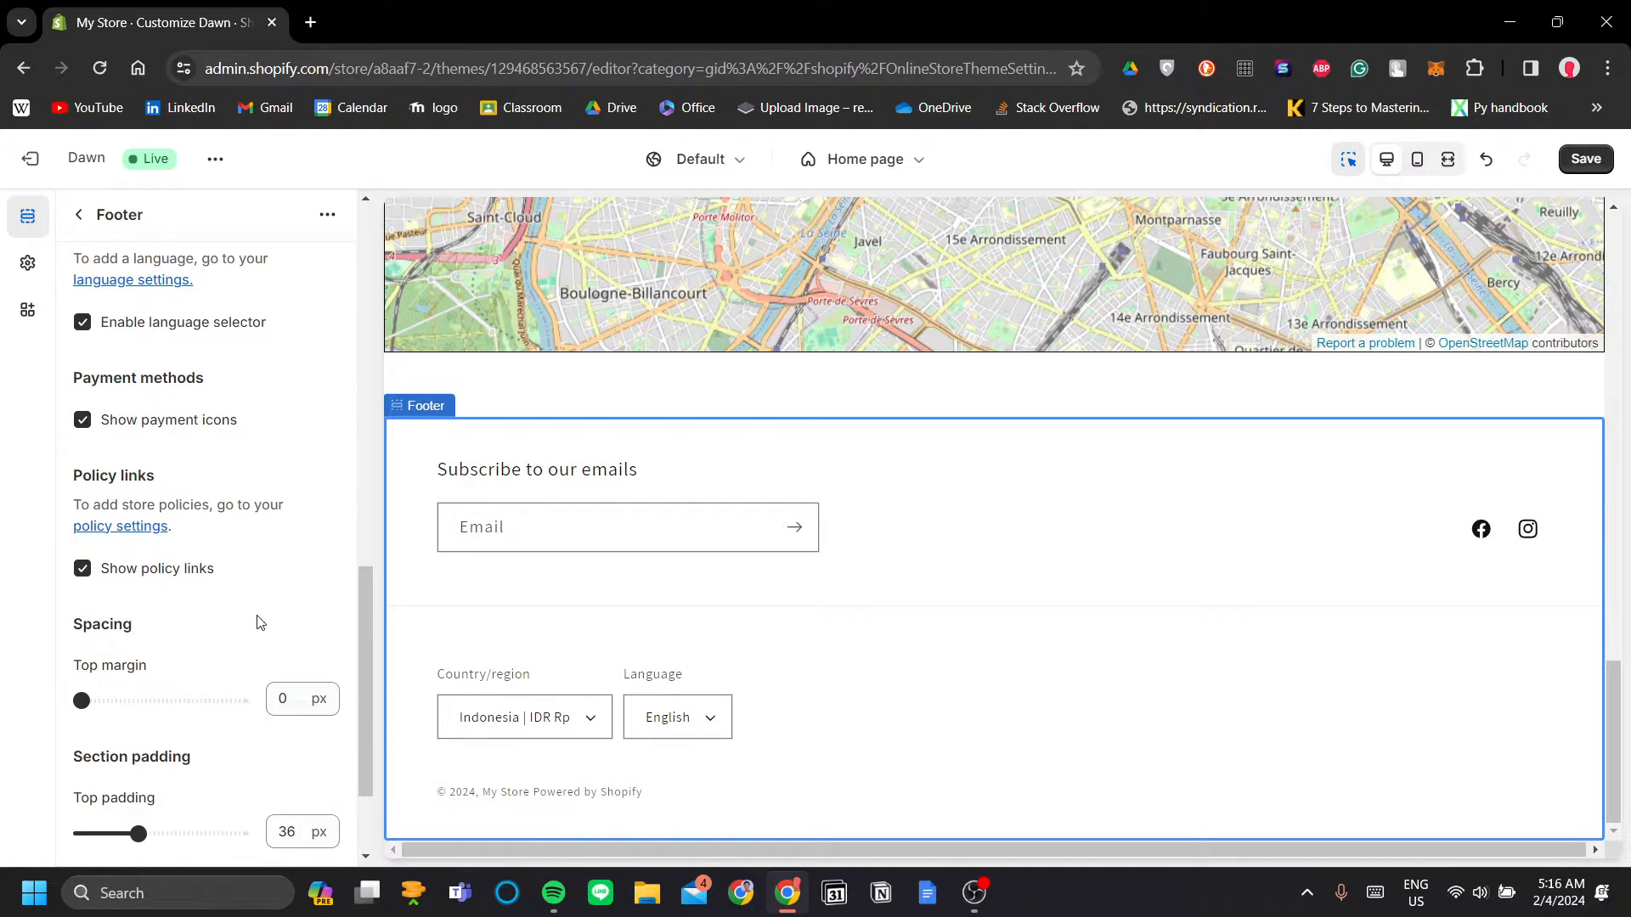
{"action": "scroll", "coordinate": [254, 619], "scroll_direction": "down", "scroll_amount": 2}
{"action": "scroll", "coordinate": [252, 667], "scroll_direction": "up", "scroll_amount": 10}
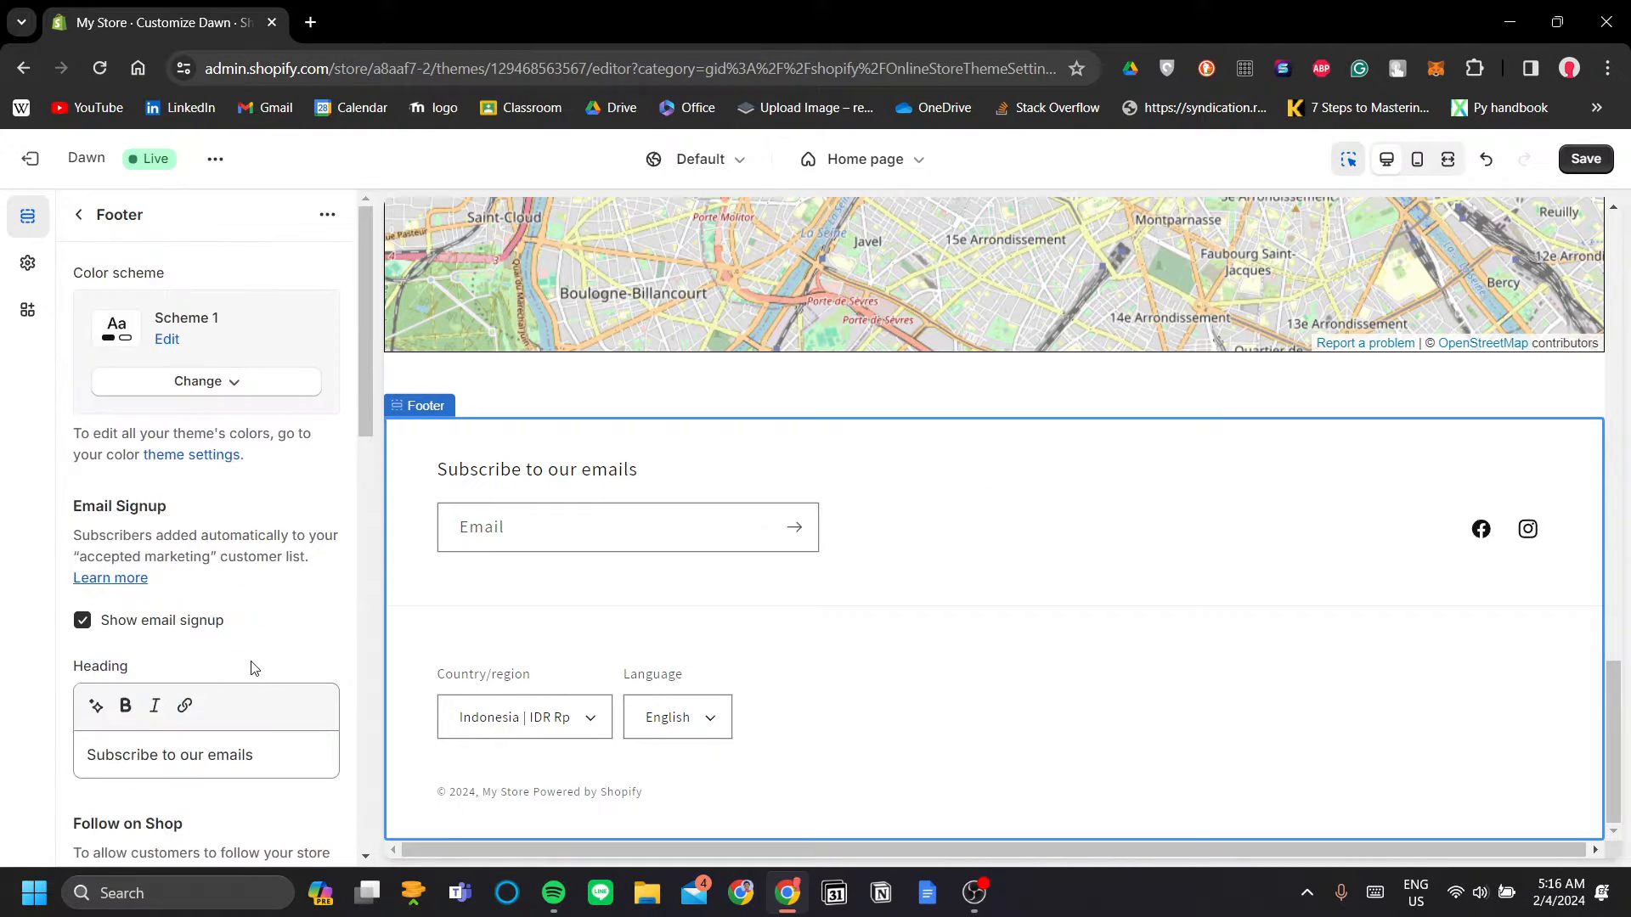
Apply color Scheme 5 to the footer and change that scheme's background color to red #F22A2A
{"action": "left_click", "coordinate": [208, 398]}
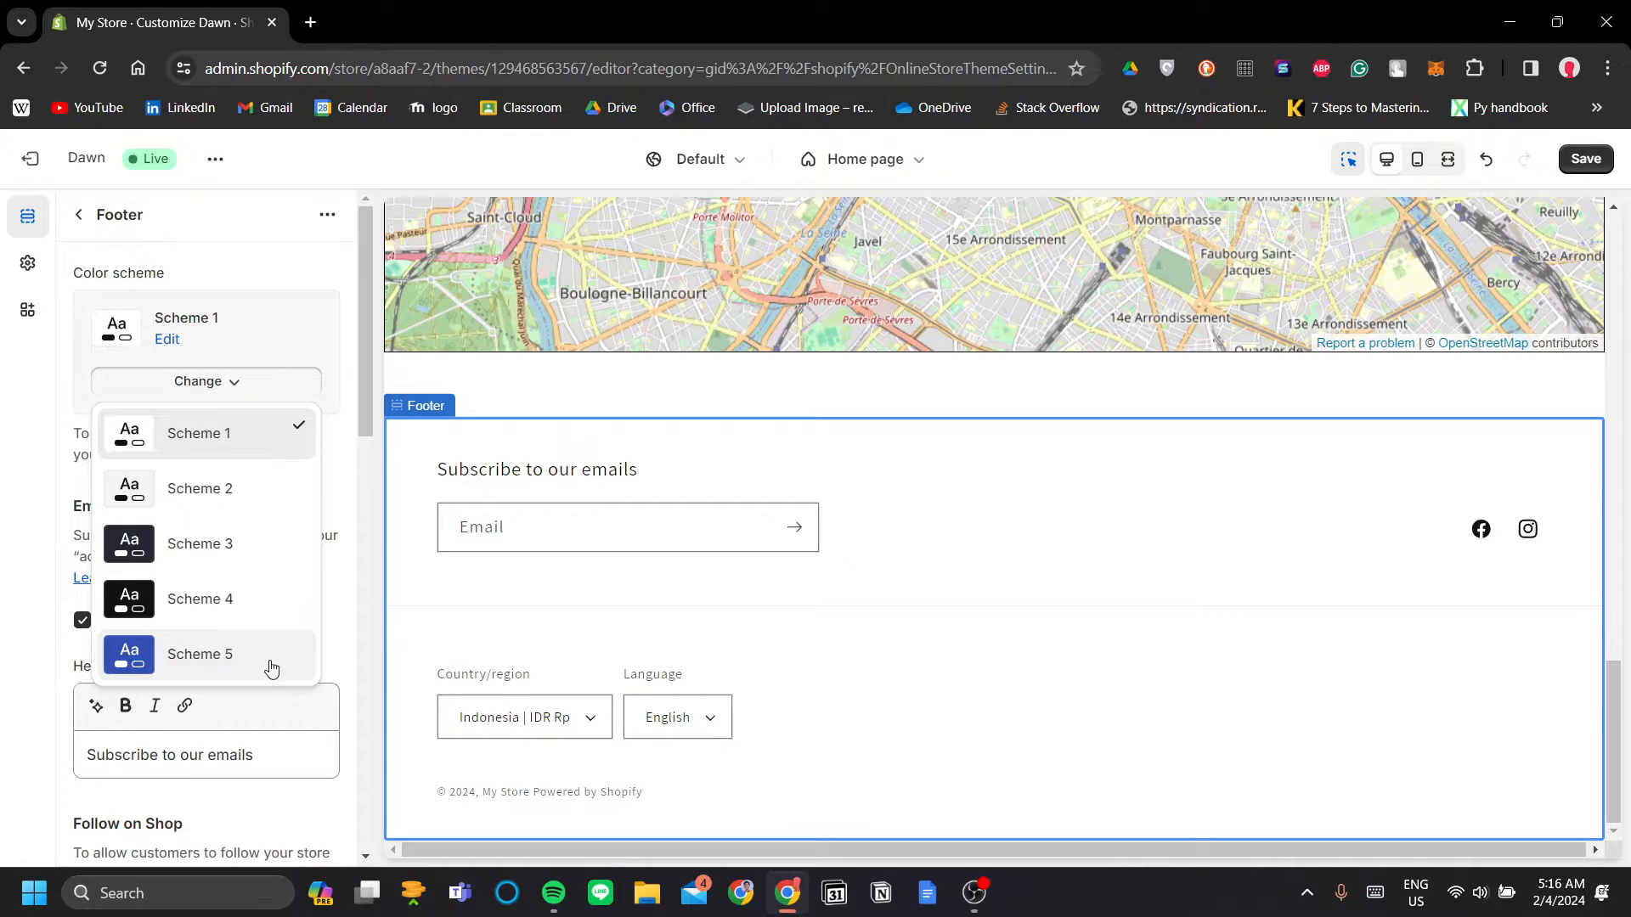
{"action": "left_click", "coordinate": [218, 667]}
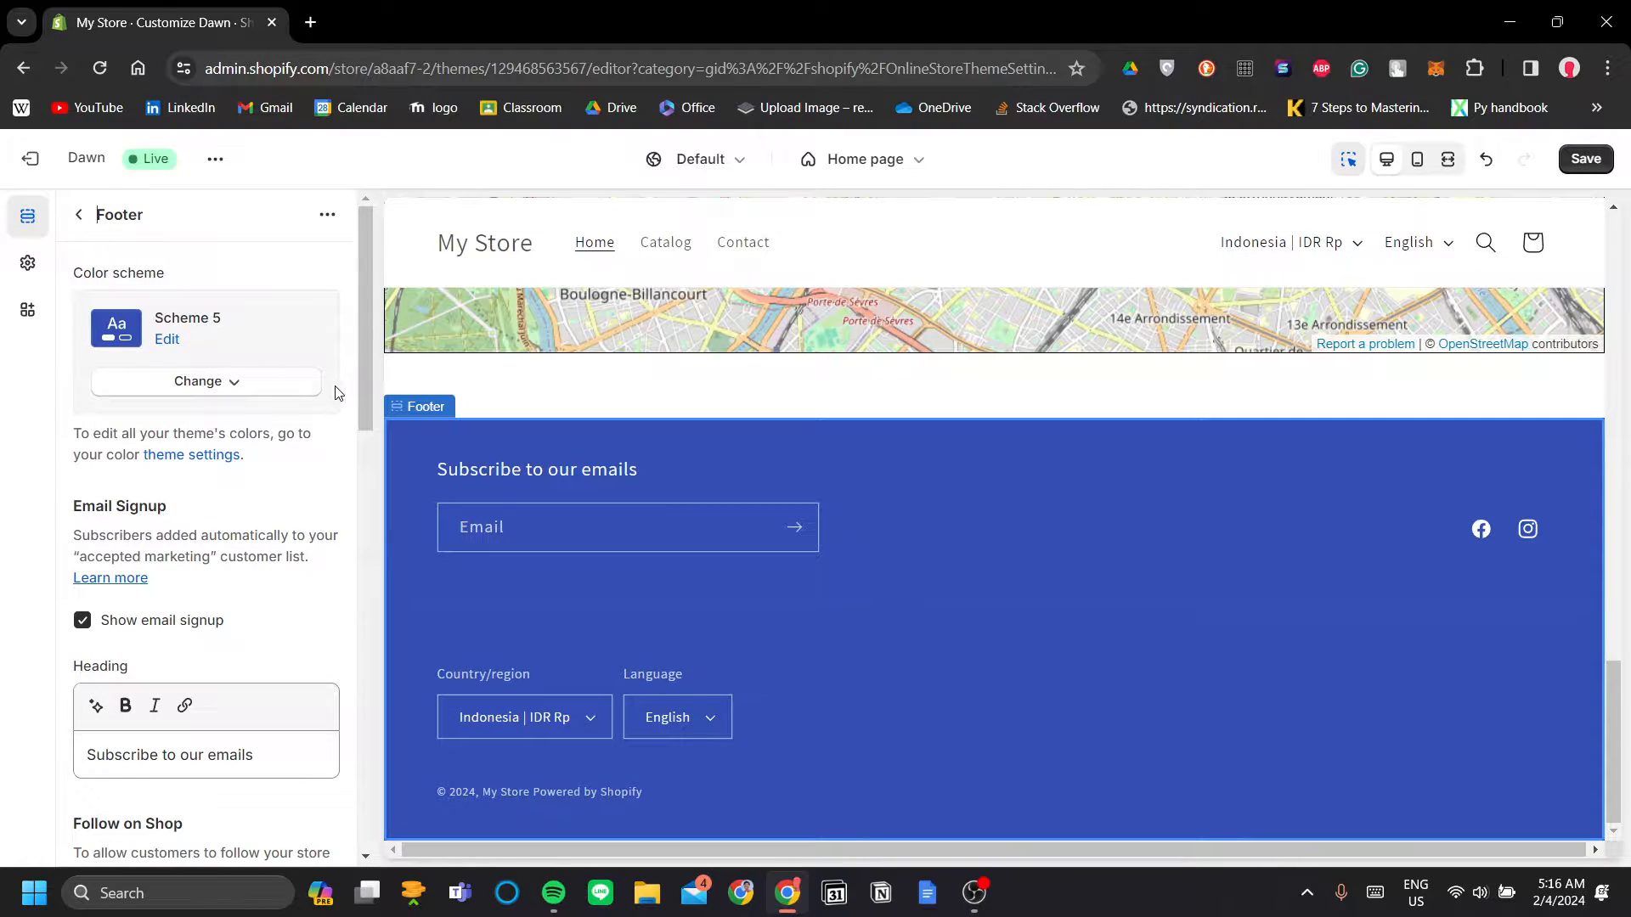
{"action": "left_click", "coordinate": [167, 341]}
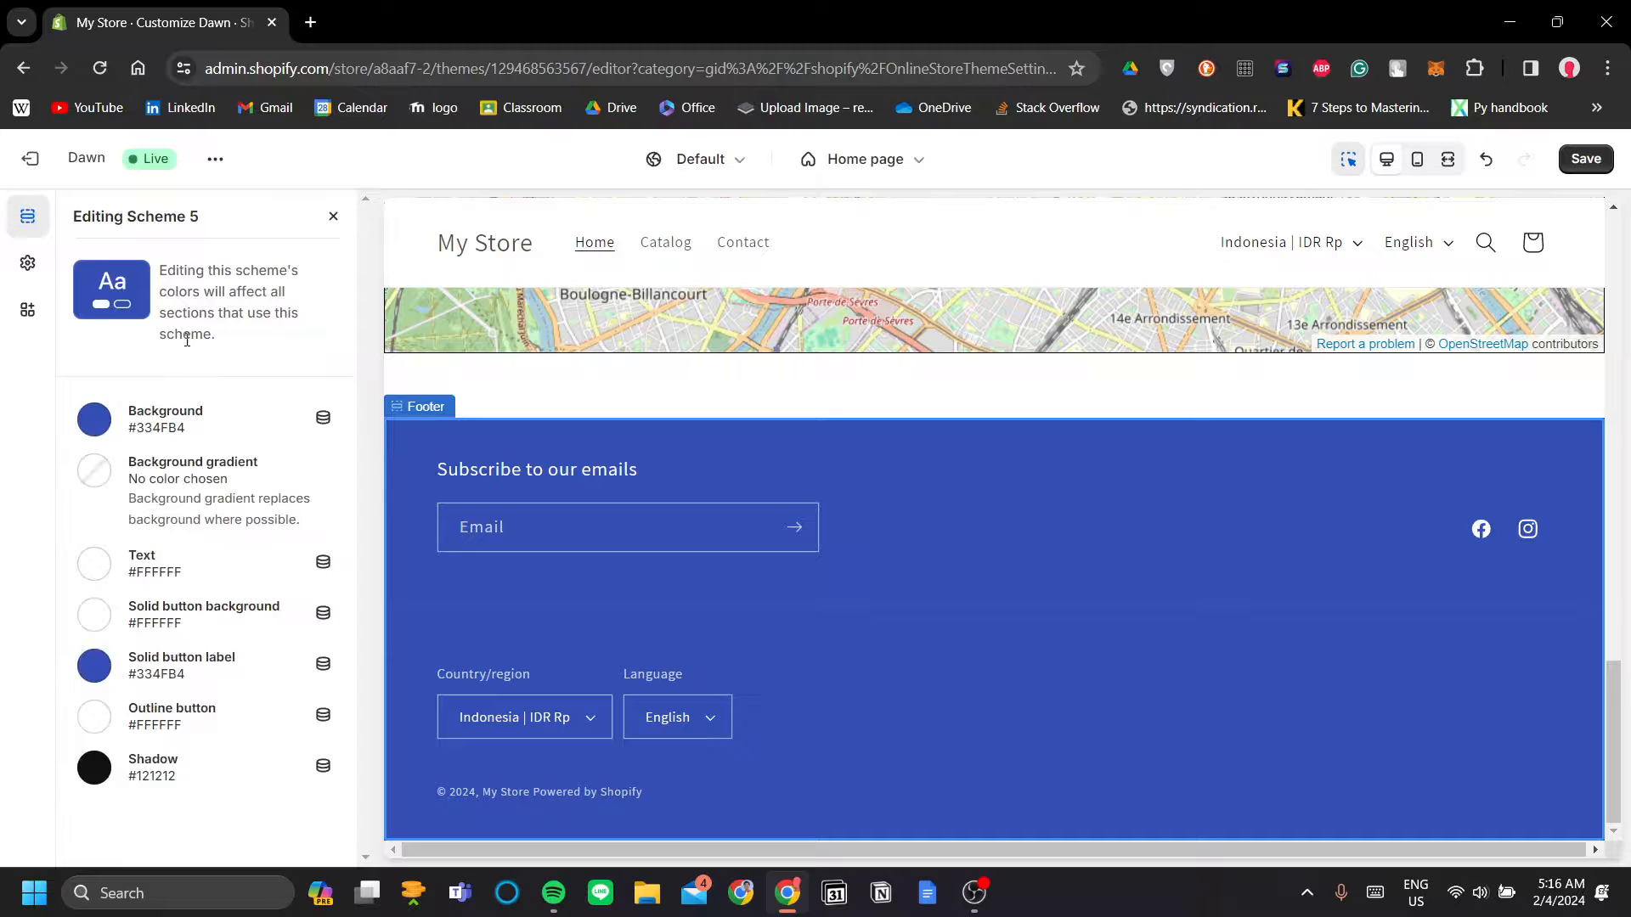
{"action": "left_click", "coordinate": [91, 420]}
{"action": "left_click", "coordinate": [210, 529]}
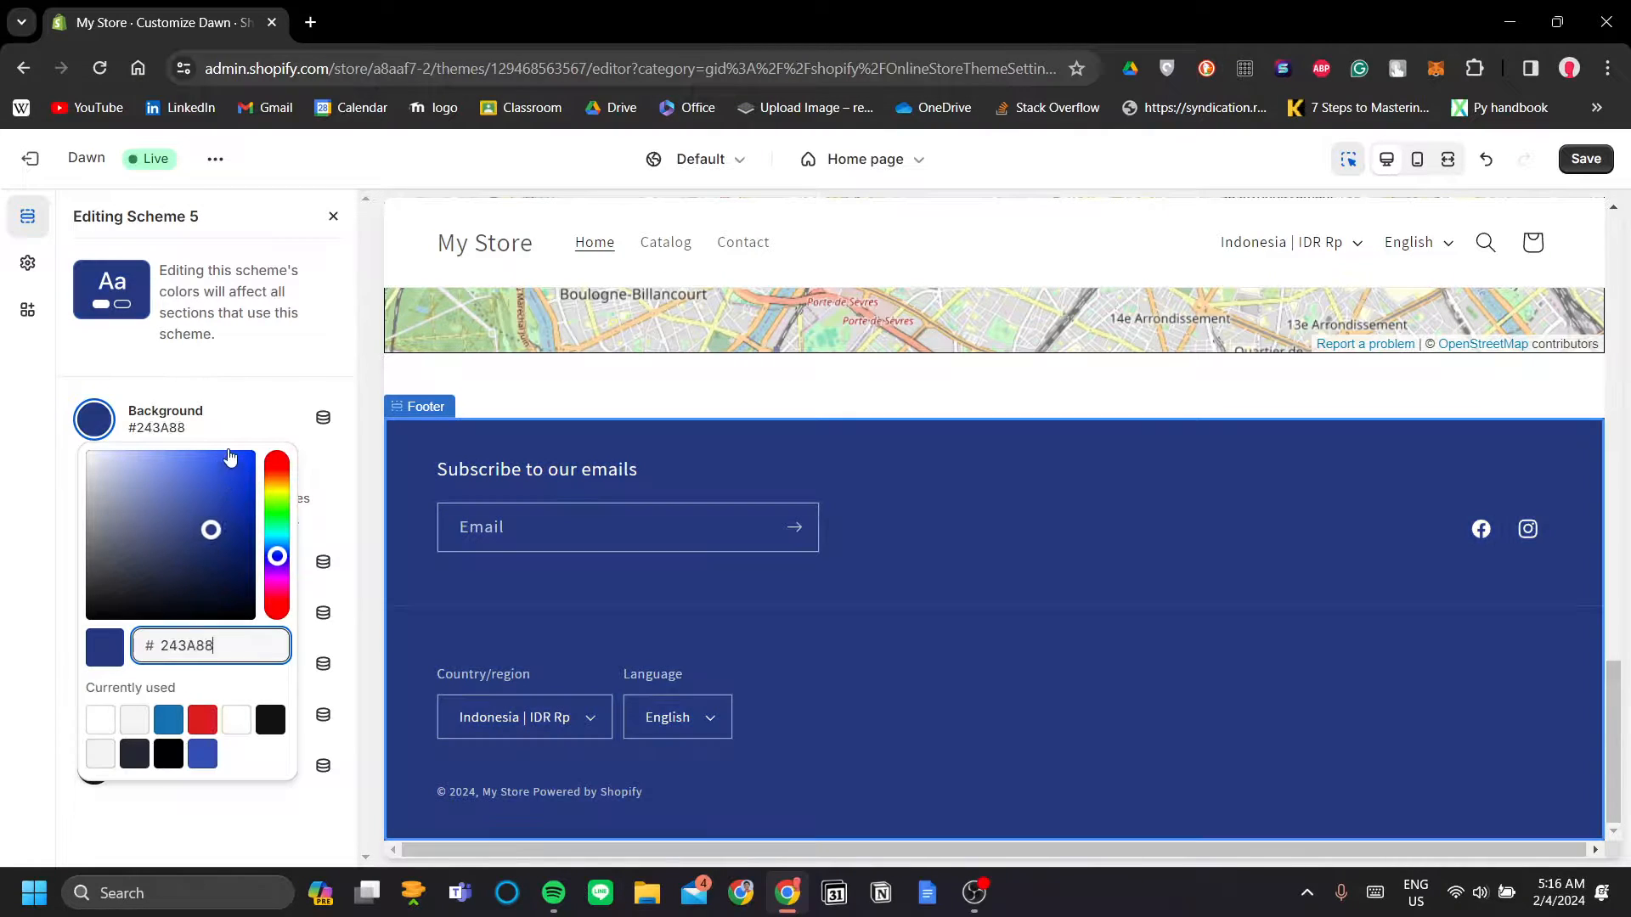
{"action": "left_click", "coordinate": [226, 458]}
{"action": "left_click", "coordinate": [277, 457]}
{"action": "left_click", "coordinate": [273, 433]}
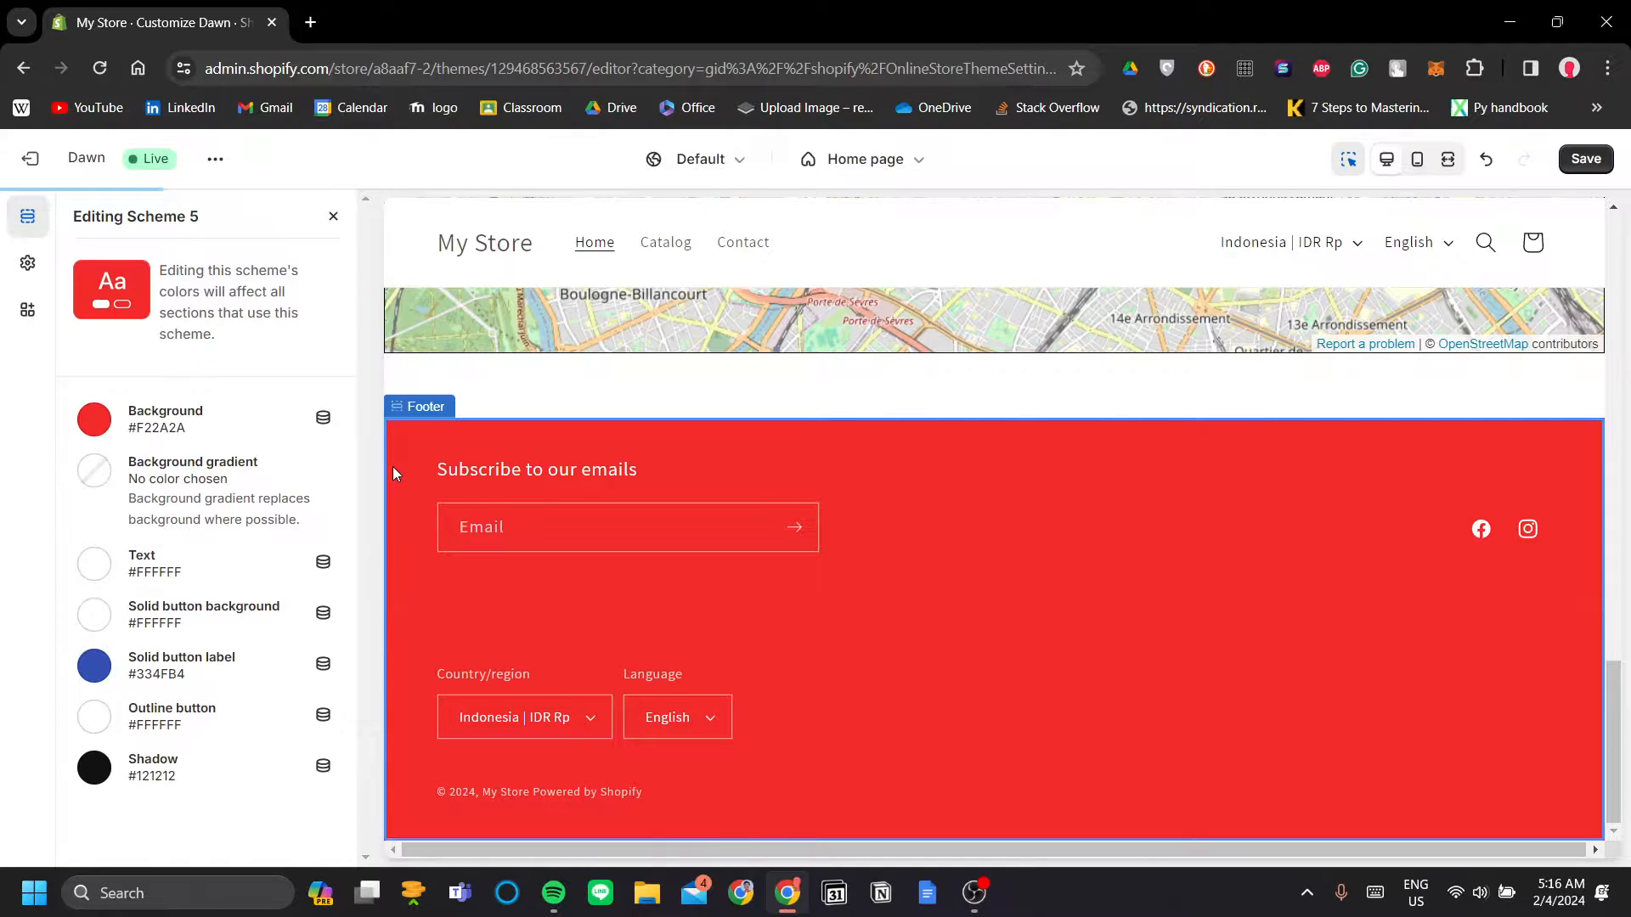
{"action": "left_click", "coordinate": [332, 219]}
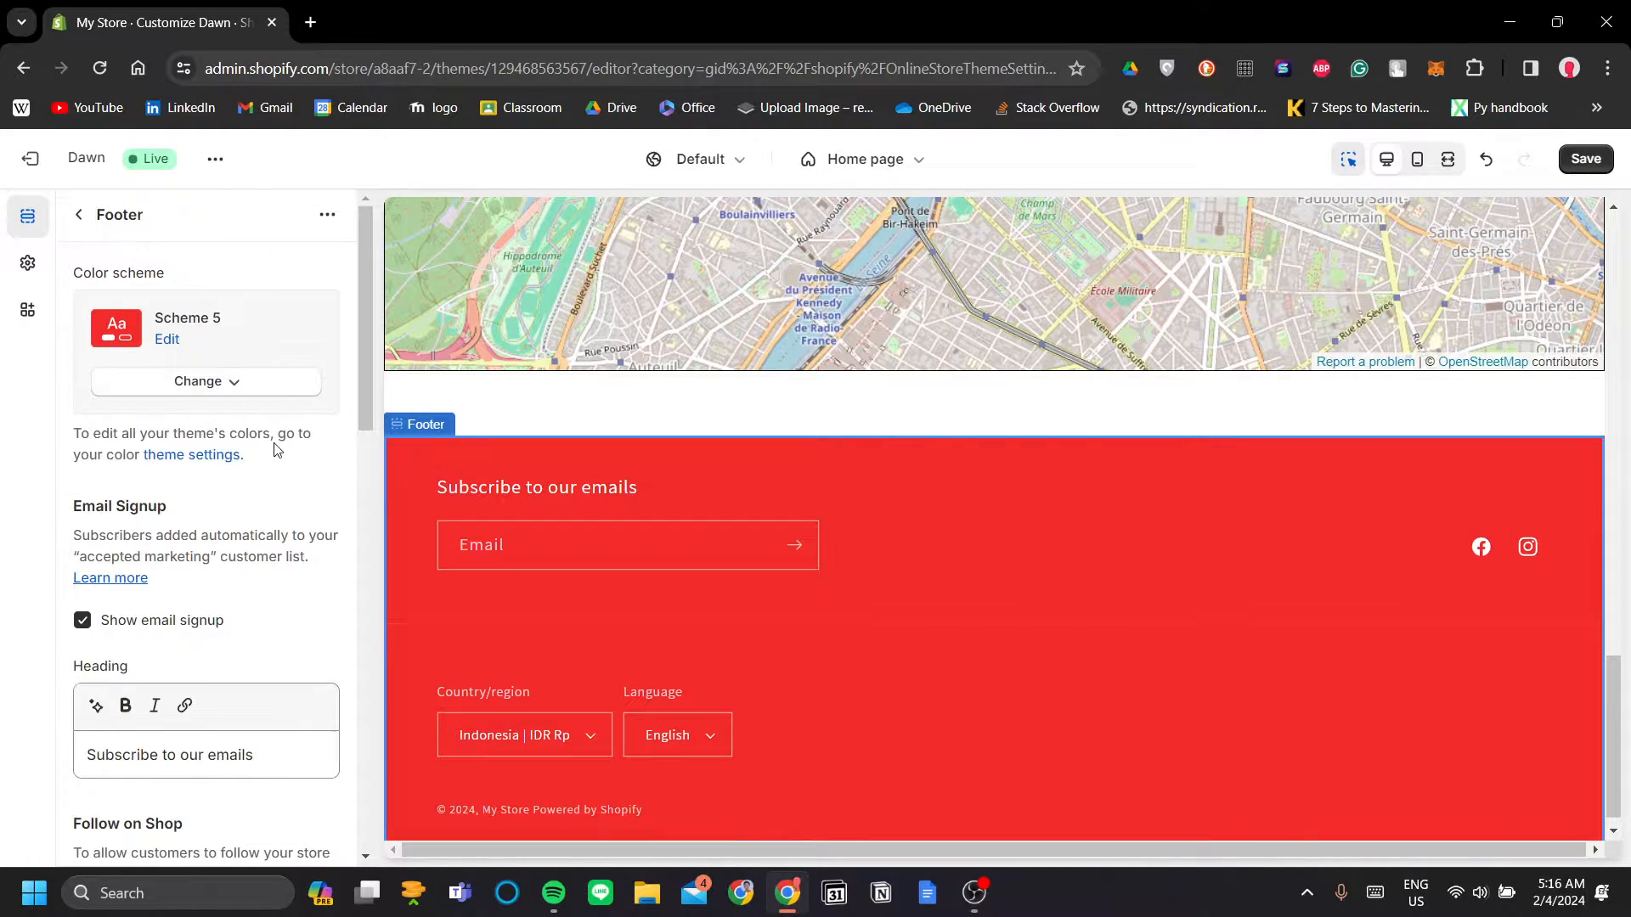
Turn the footer's email signup off and back on
{"action": "scroll", "coordinate": [274, 446], "scroll_direction": "down", "scroll_amount": 3}
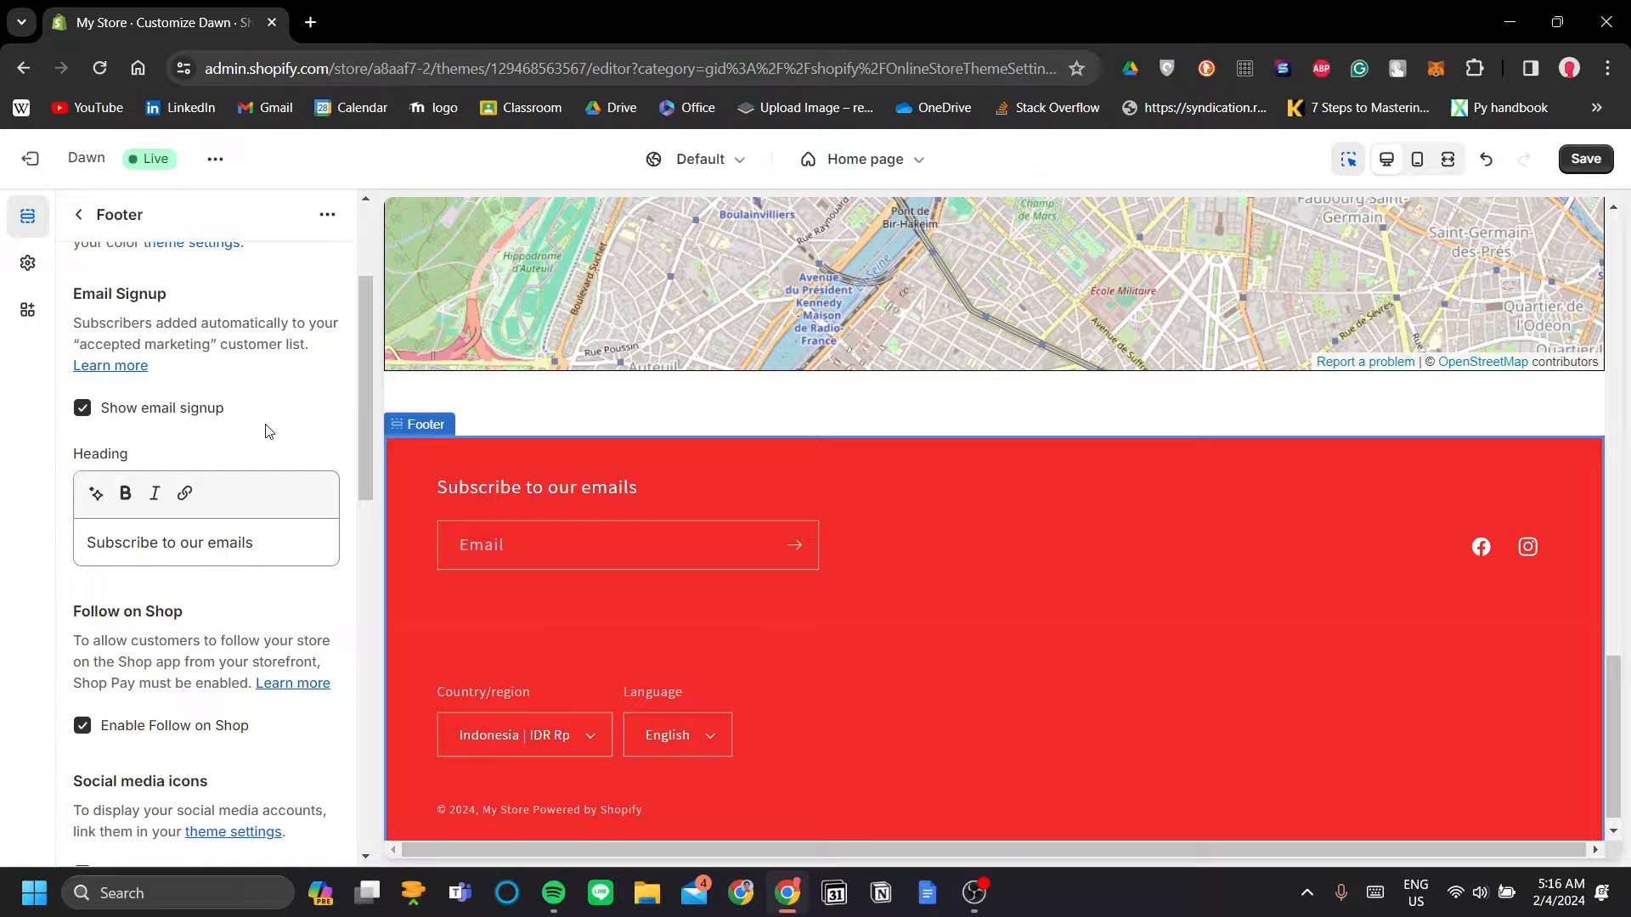
{"action": "left_click", "coordinate": [83, 408]}
{"action": "left_click", "coordinate": [83, 409]}
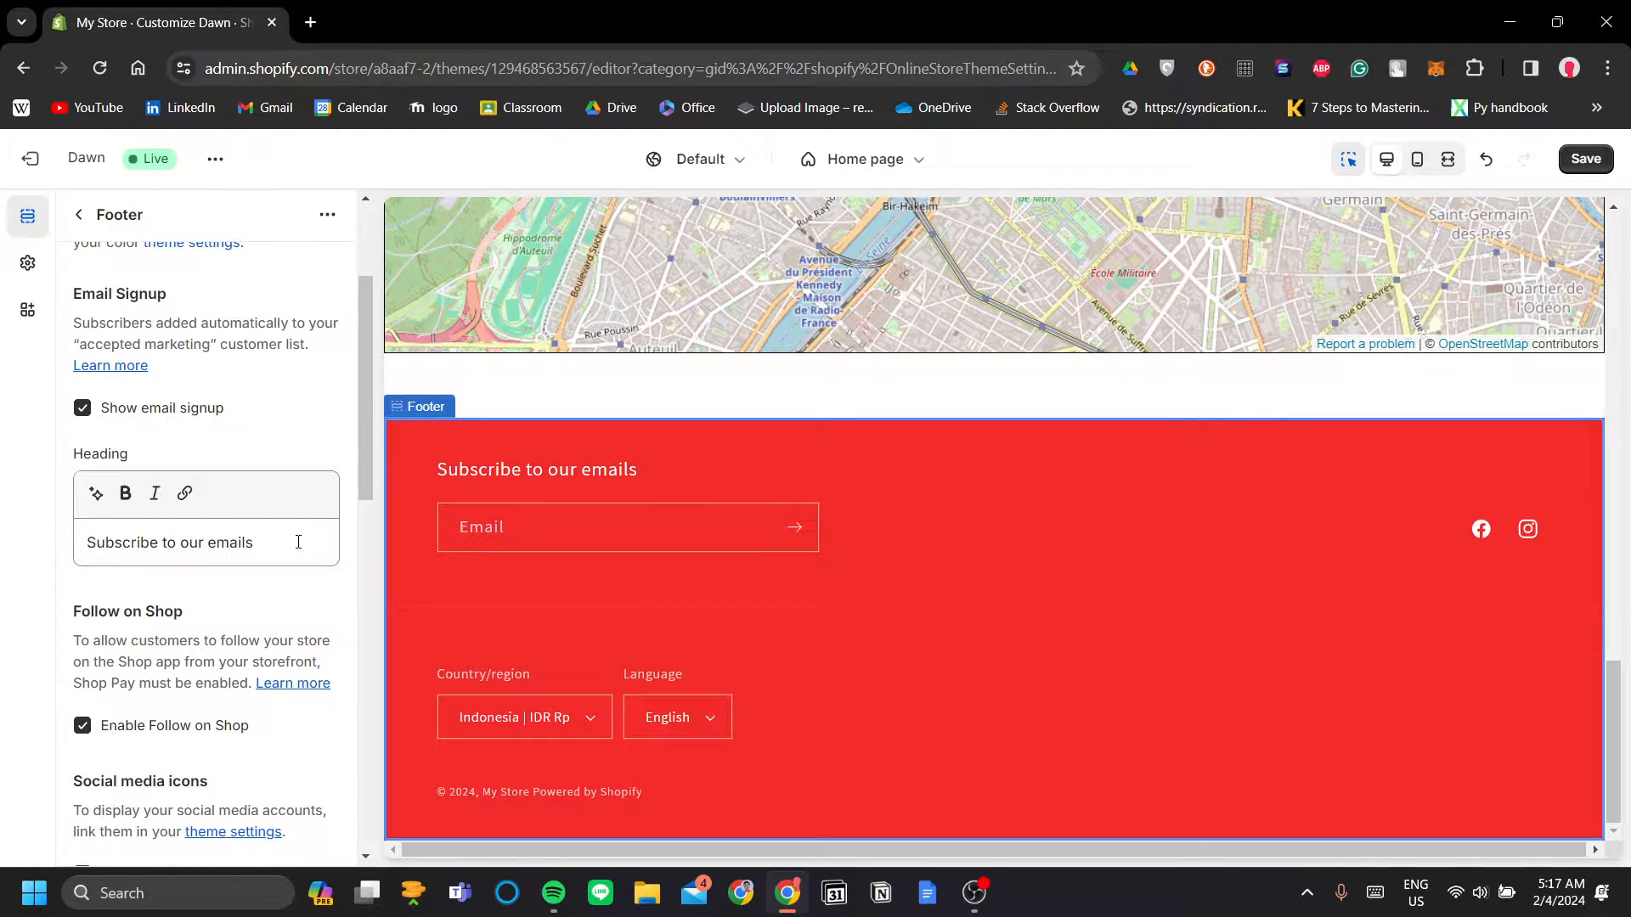
Replace the email signup heading with "Subscribe for promotions!" and format it as bold italic
{"action": "left_click_drag", "start_coordinate": [298, 543], "coordinate": [24, 548]}
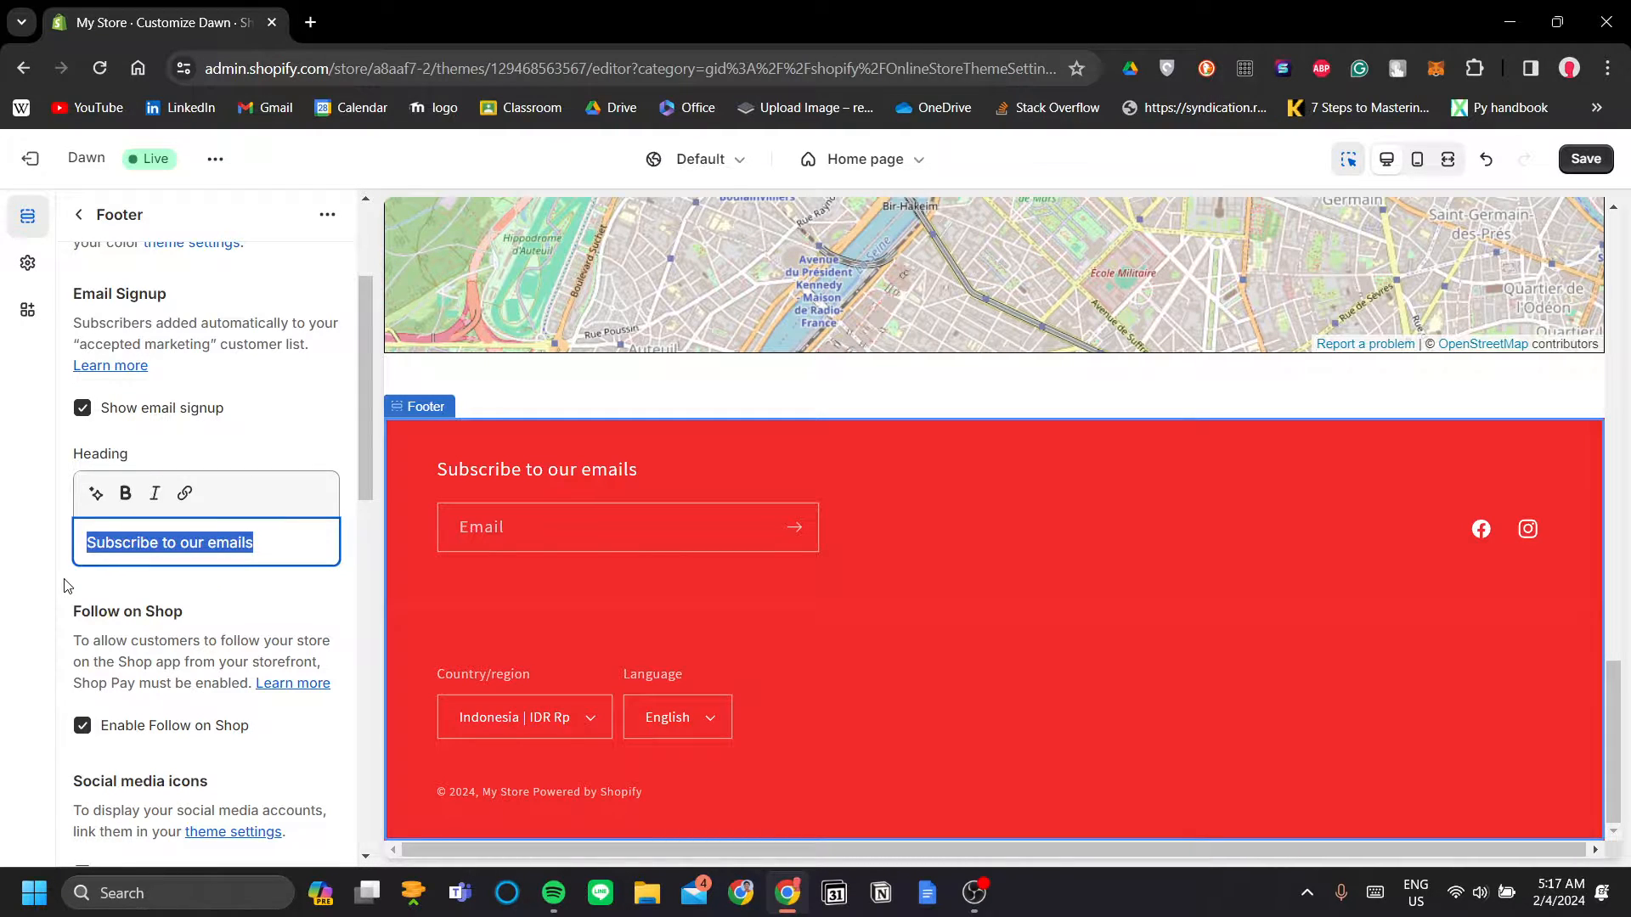
{"action": "type", "text": "Subsc"}
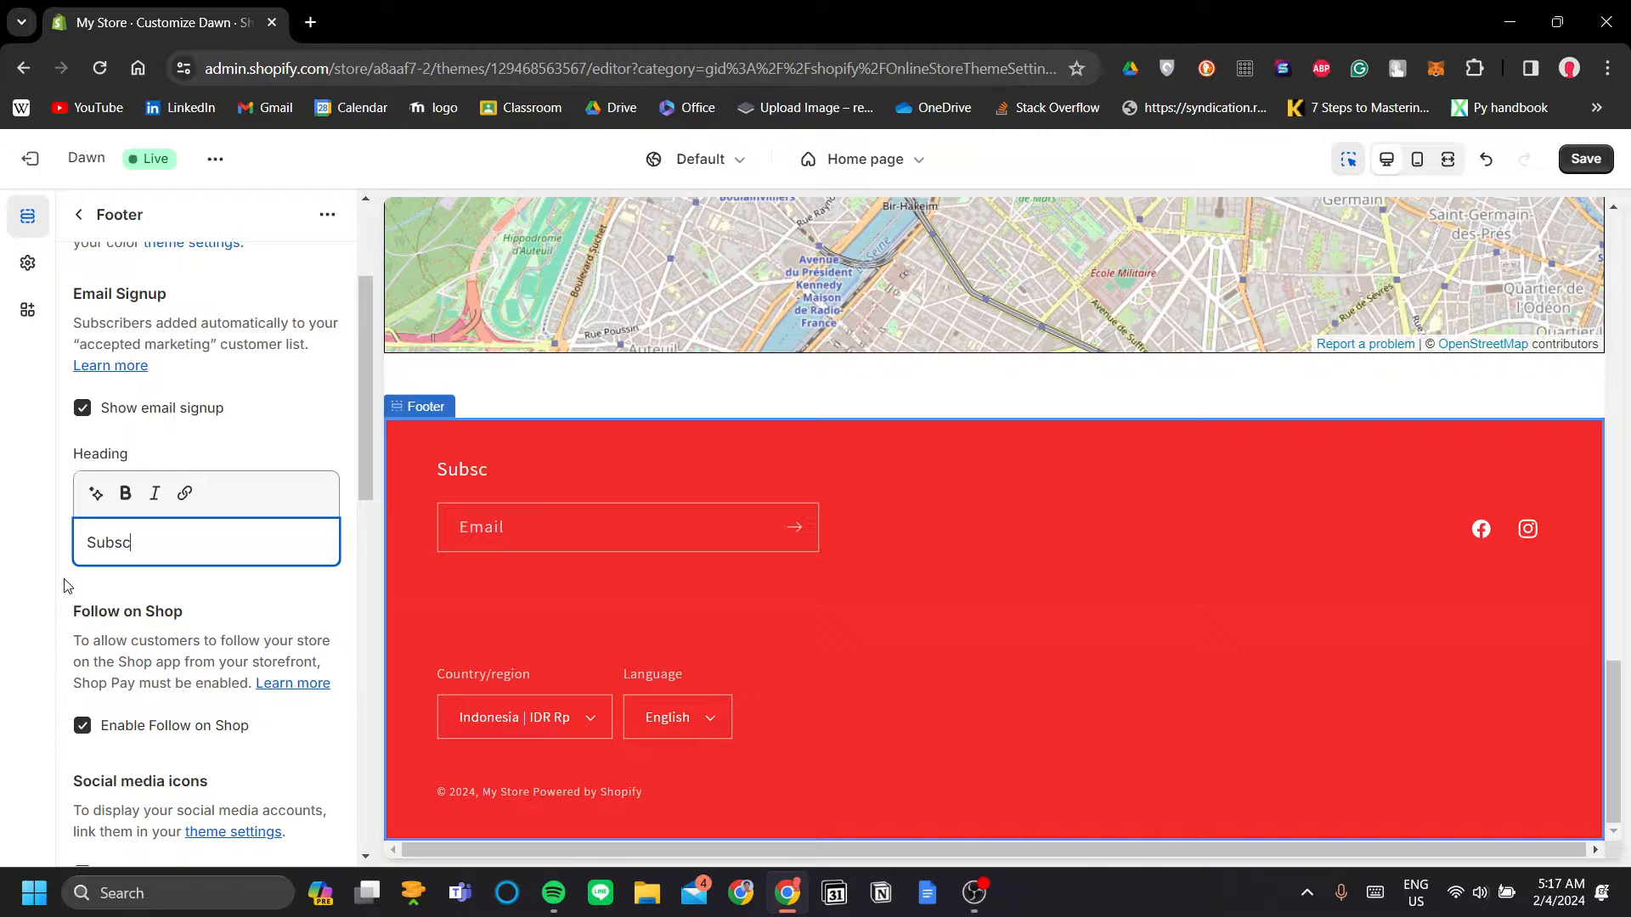
{"action": "type", "text": "ribe for promotions!"}
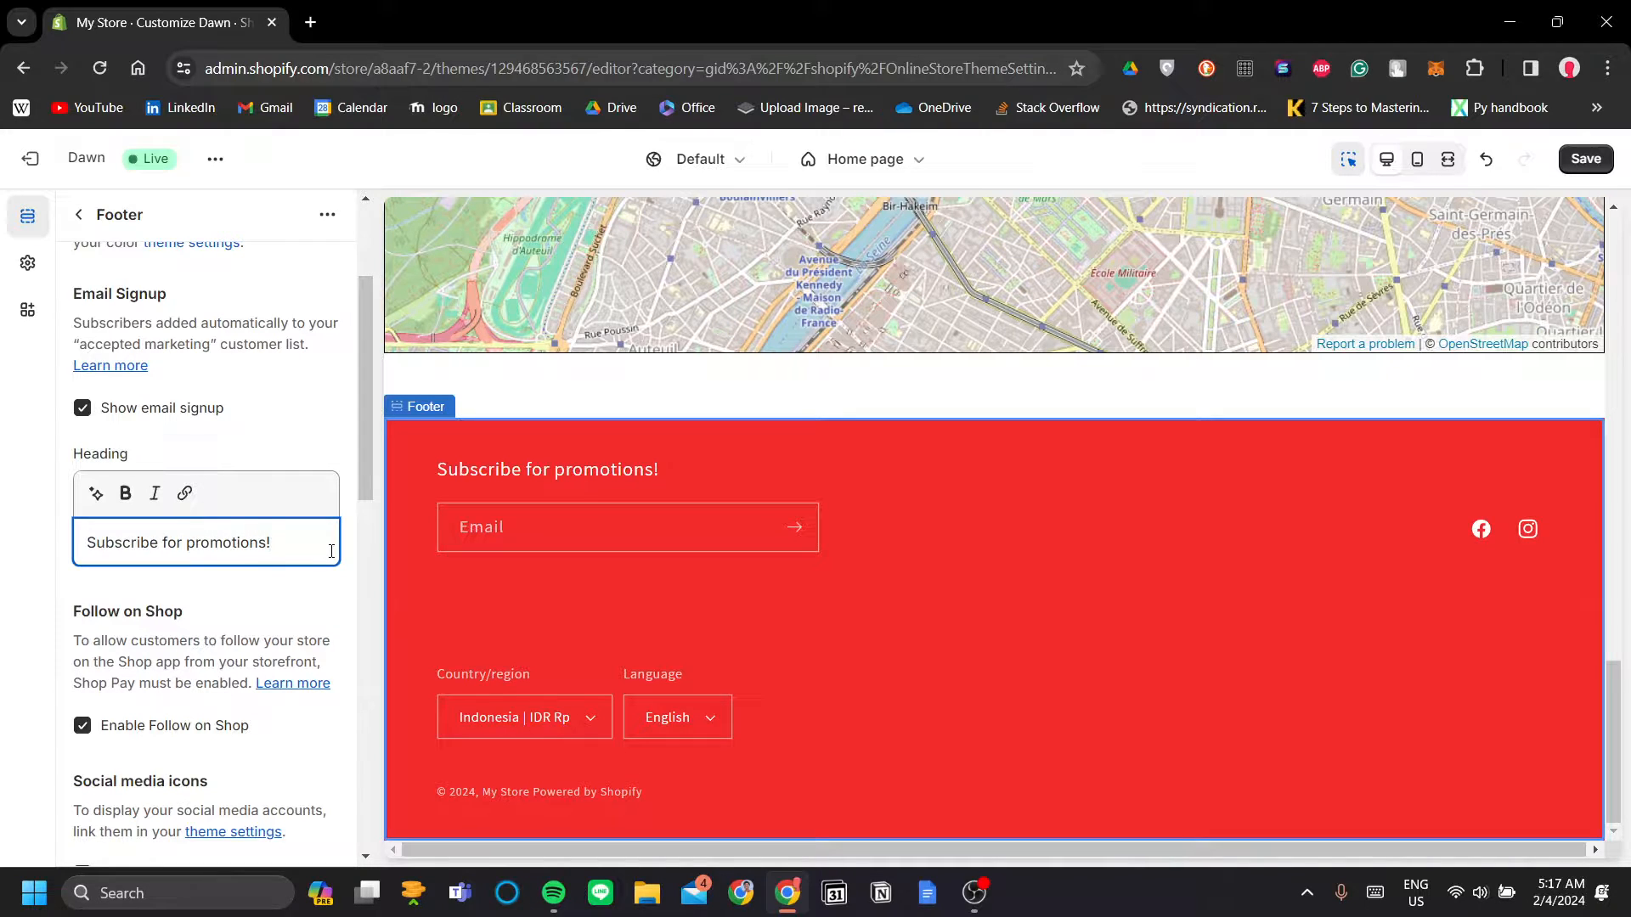
{"action": "left_click_drag", "start_coordinate": [272, 544], "coordinate": [12, 554]}
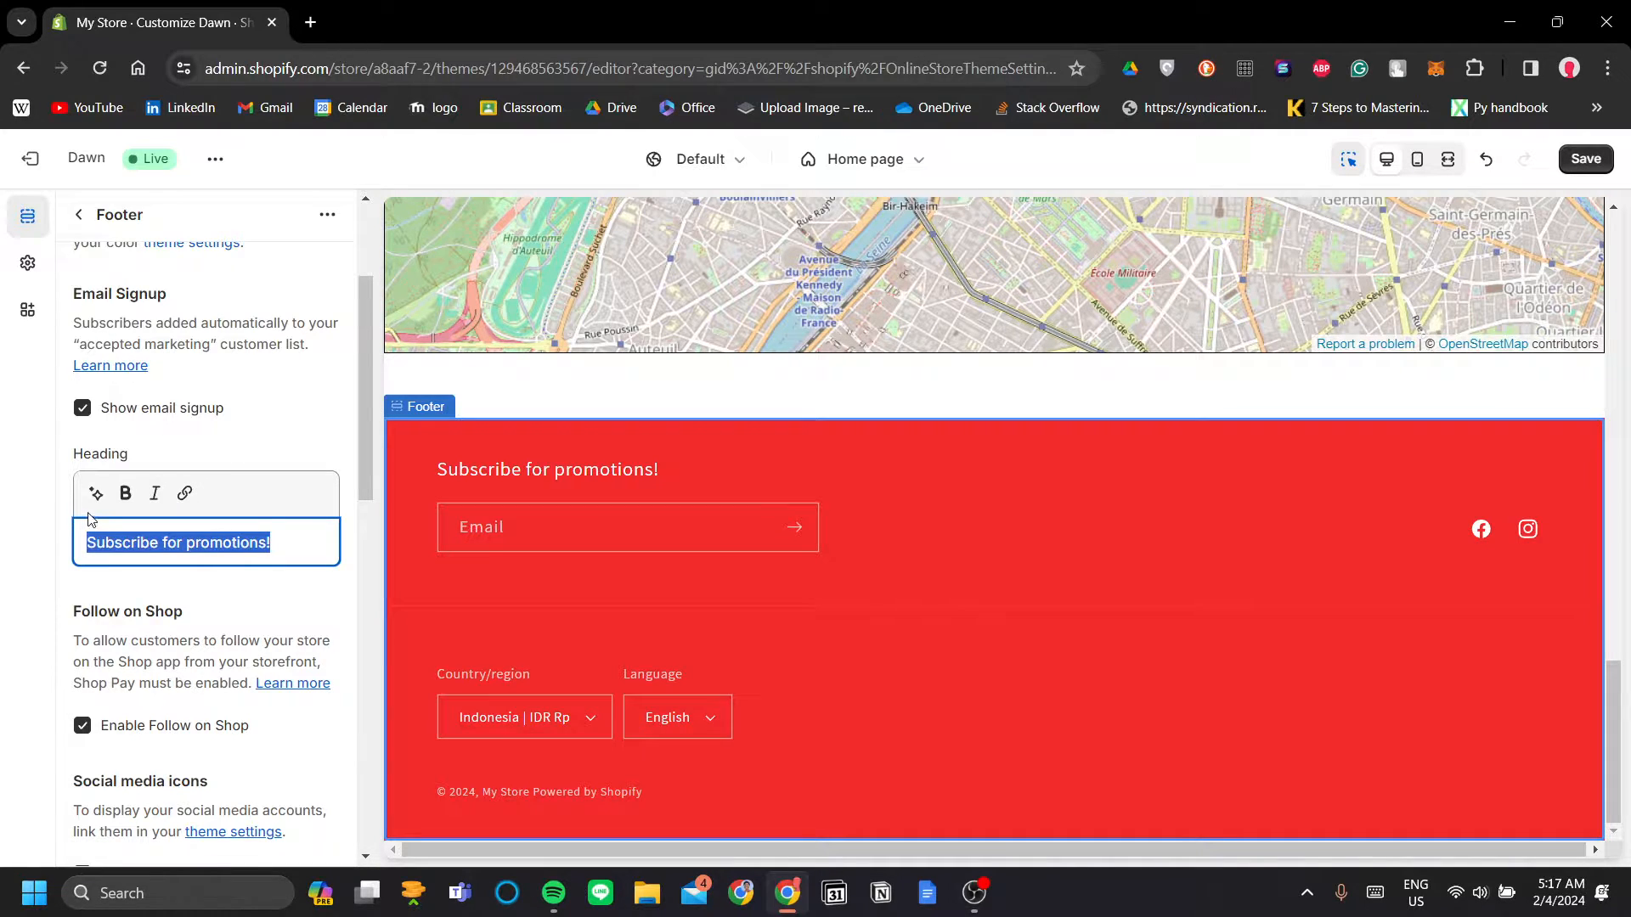
{"action": "left_click", "coordinate": [126, 495]}
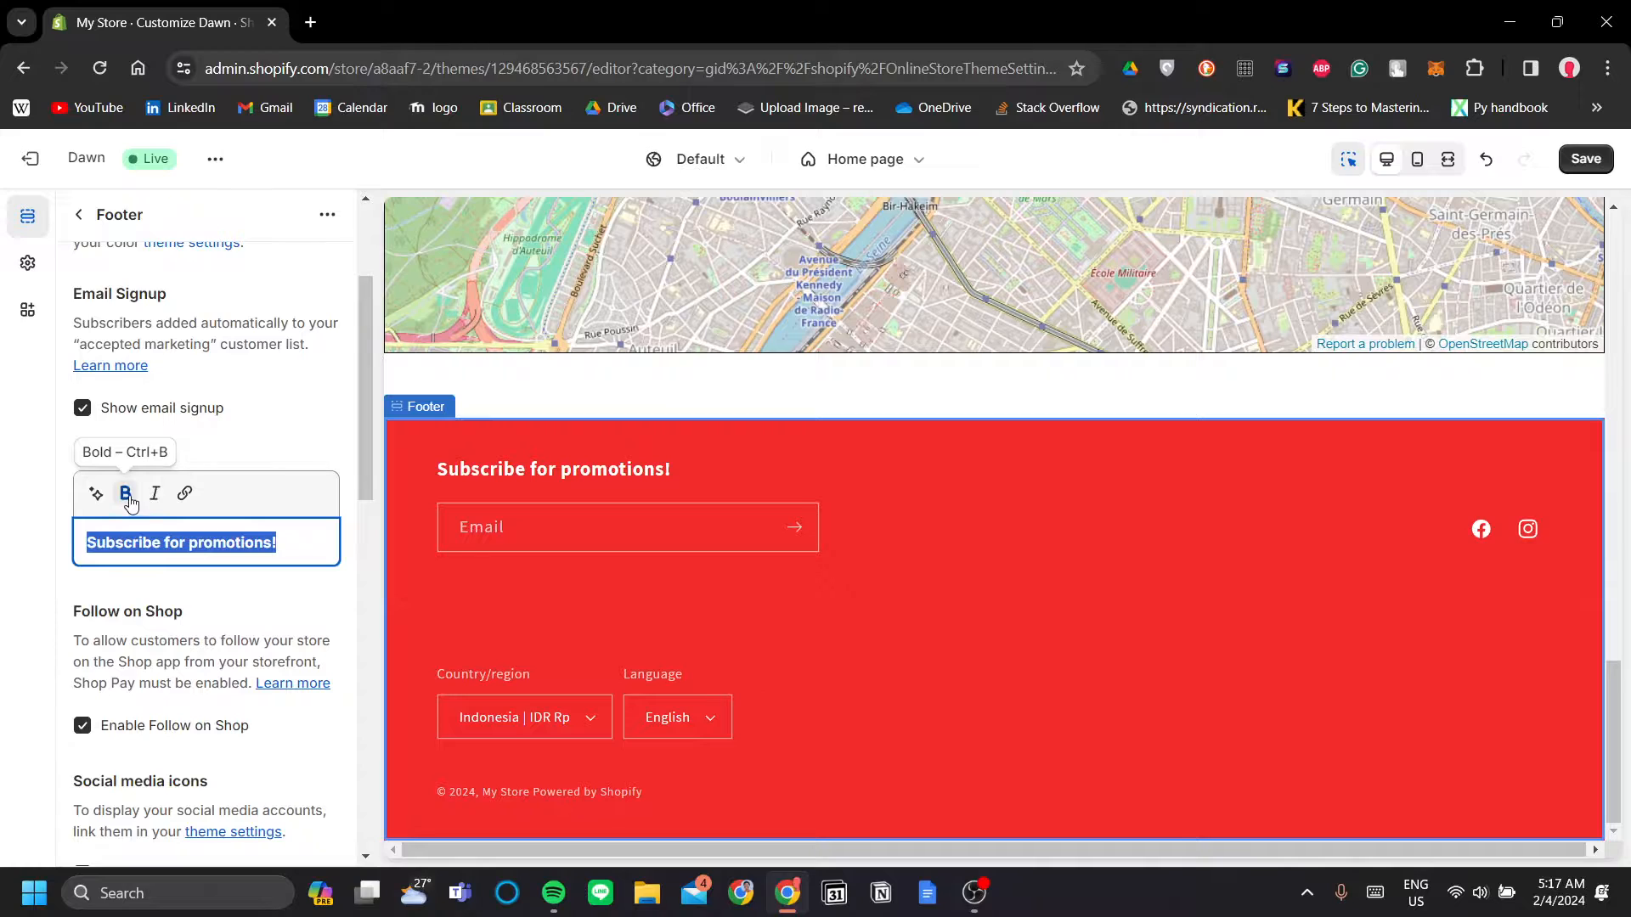
{"action": "left_click", "coordinate": [154, 503]}
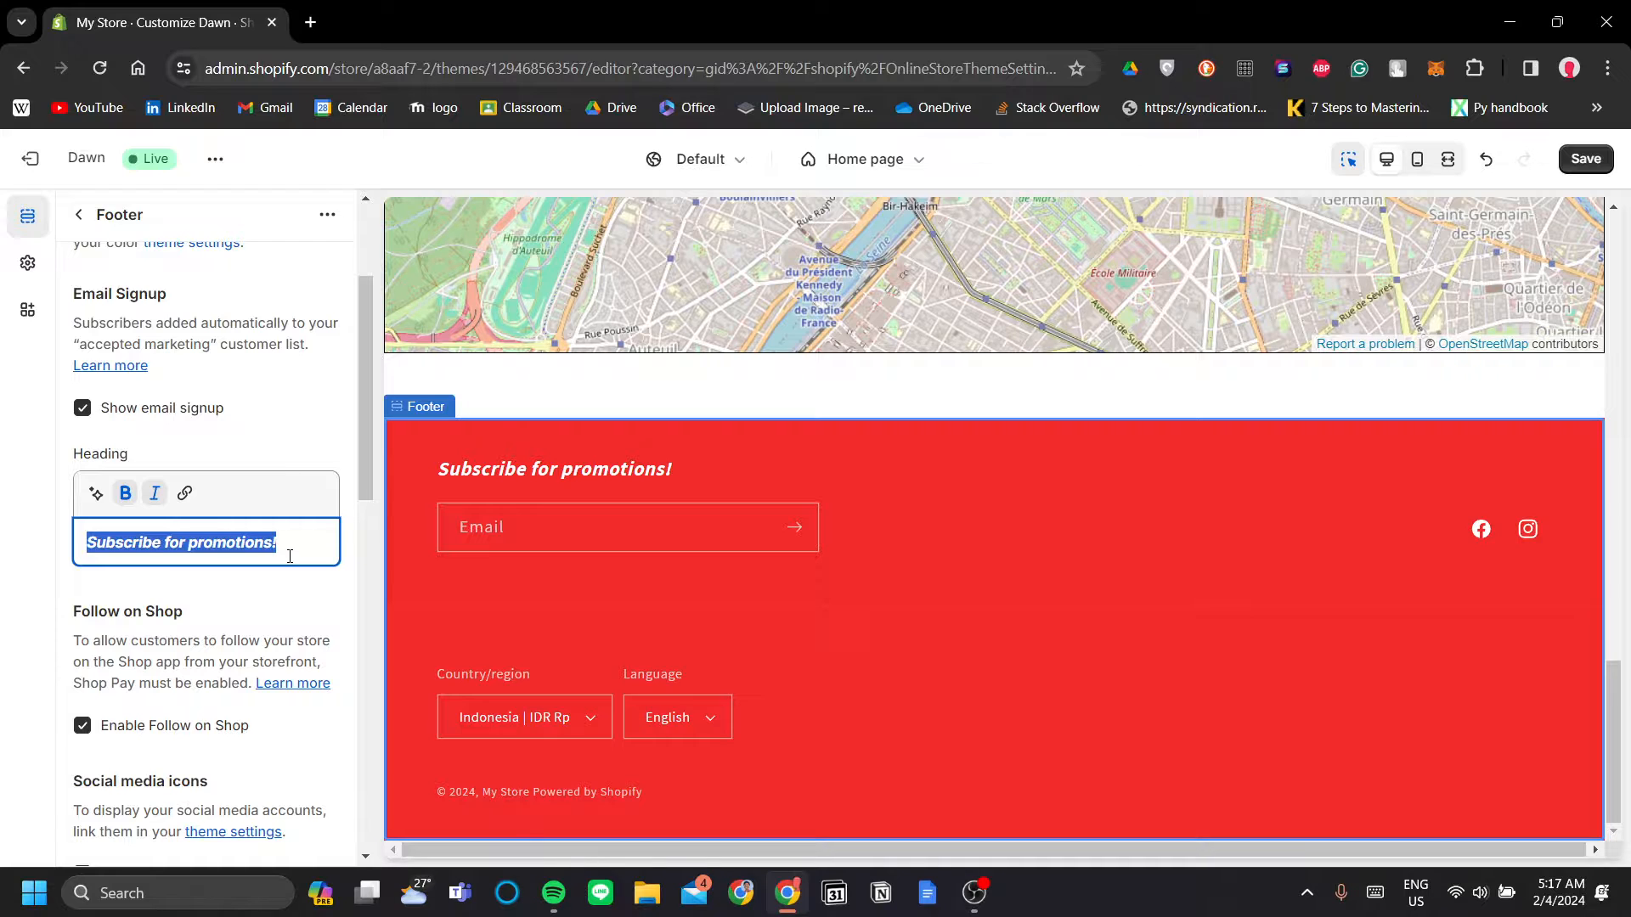
{"action": "left_click", "coordinate": [202, 610]}
Open the theme's social media account settings through the link in the footer's social media icons options
{"action": "scroll", "coordinate": [211, 600], "scroll_direction": "down", "scroll_amount": 1}
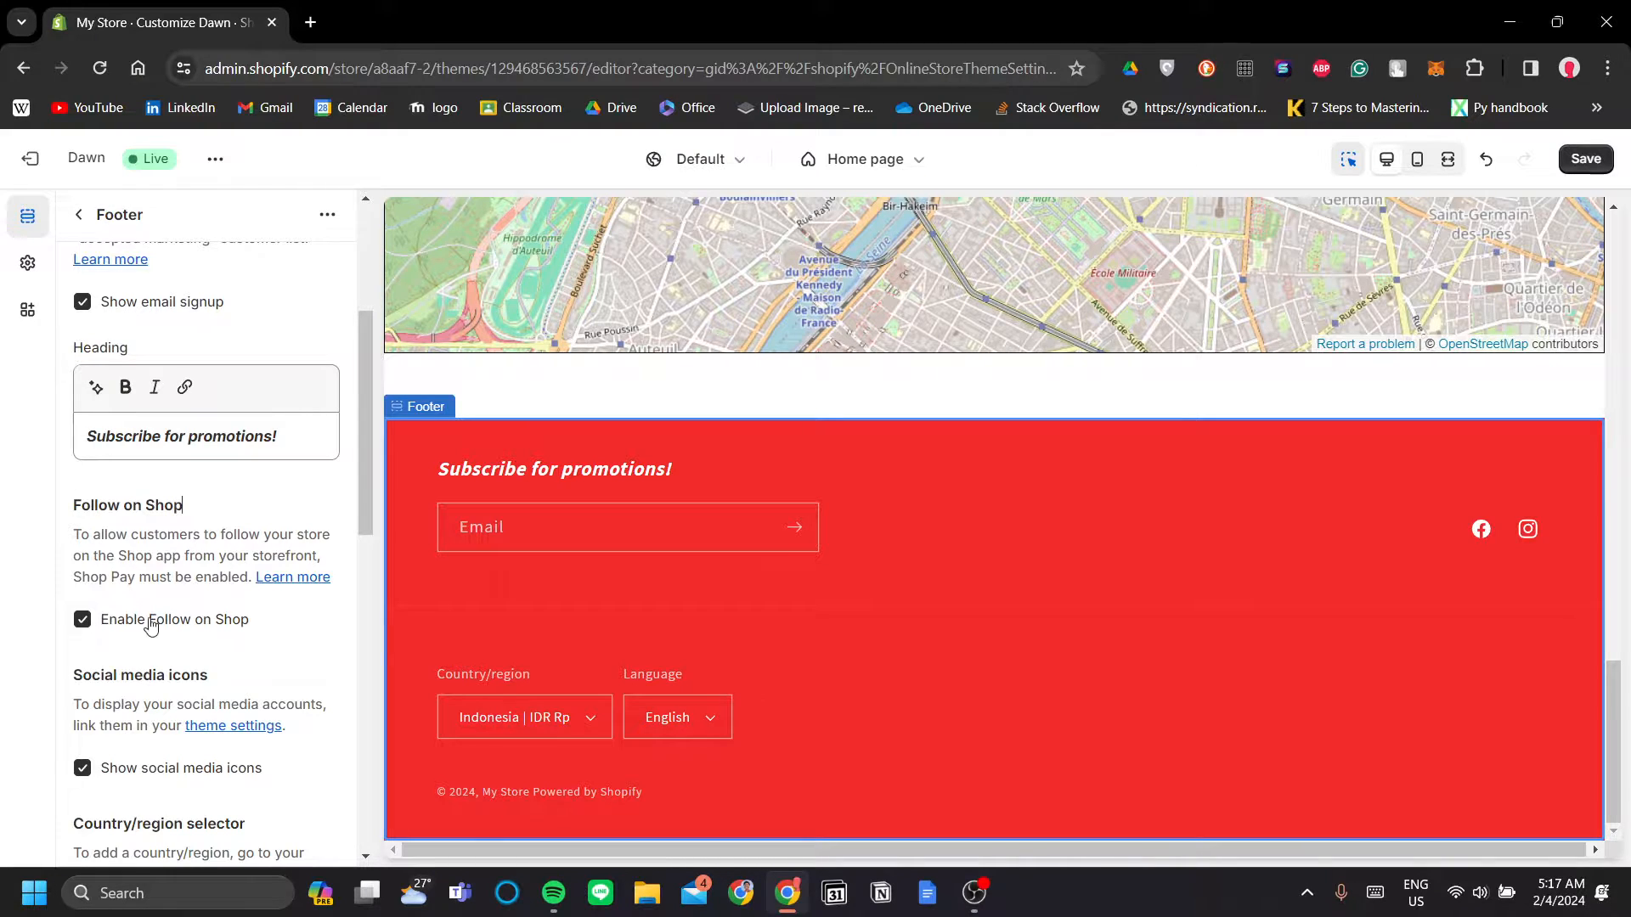
{"action": "scroll", "coordinate": [238, 600], "scroll_direction": "down", "scroll_amount": 1}
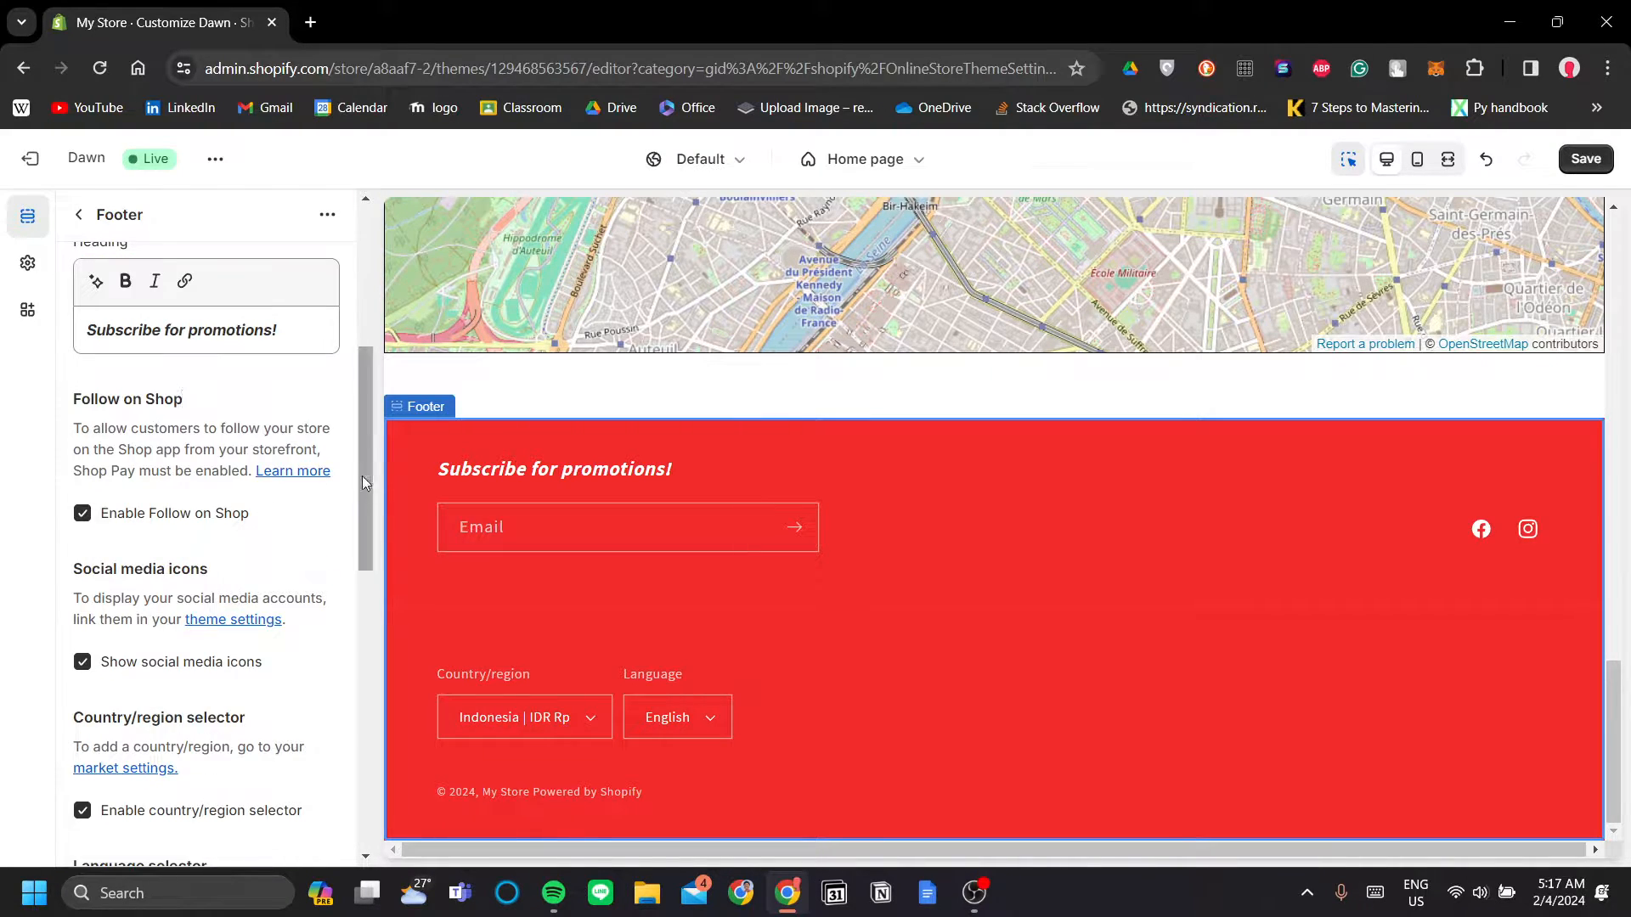
{"action": "scroll", "coordinate": [293, 518], "scroll_direction": "down", "scroll_amount": 1}
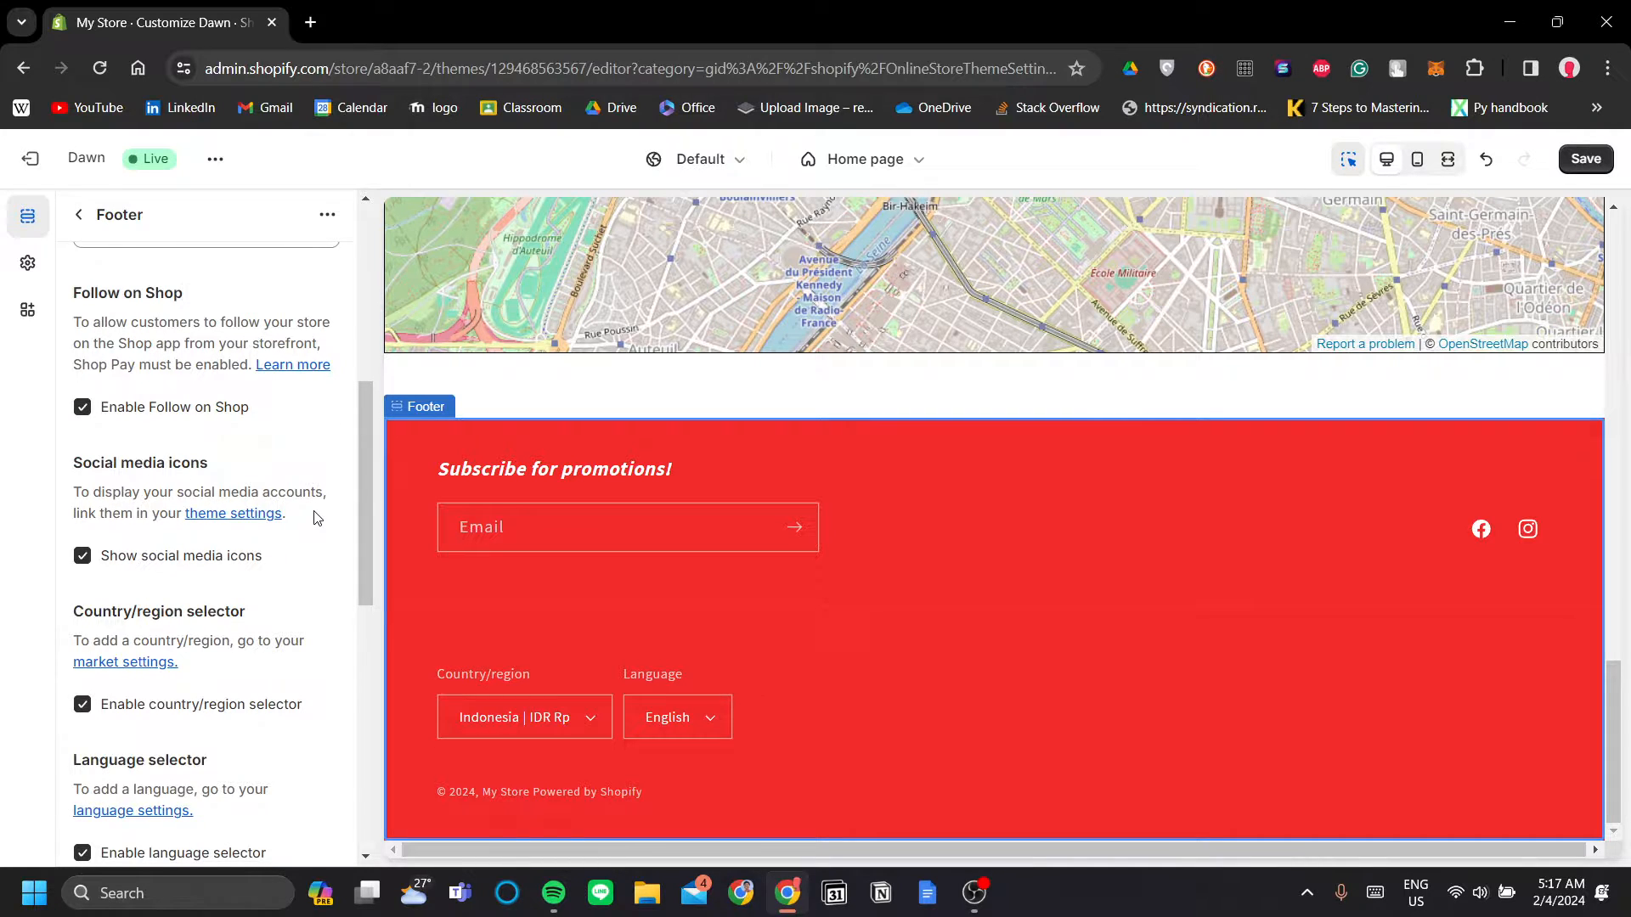
{"action": "left_click", "coordinate": [245, 522]}
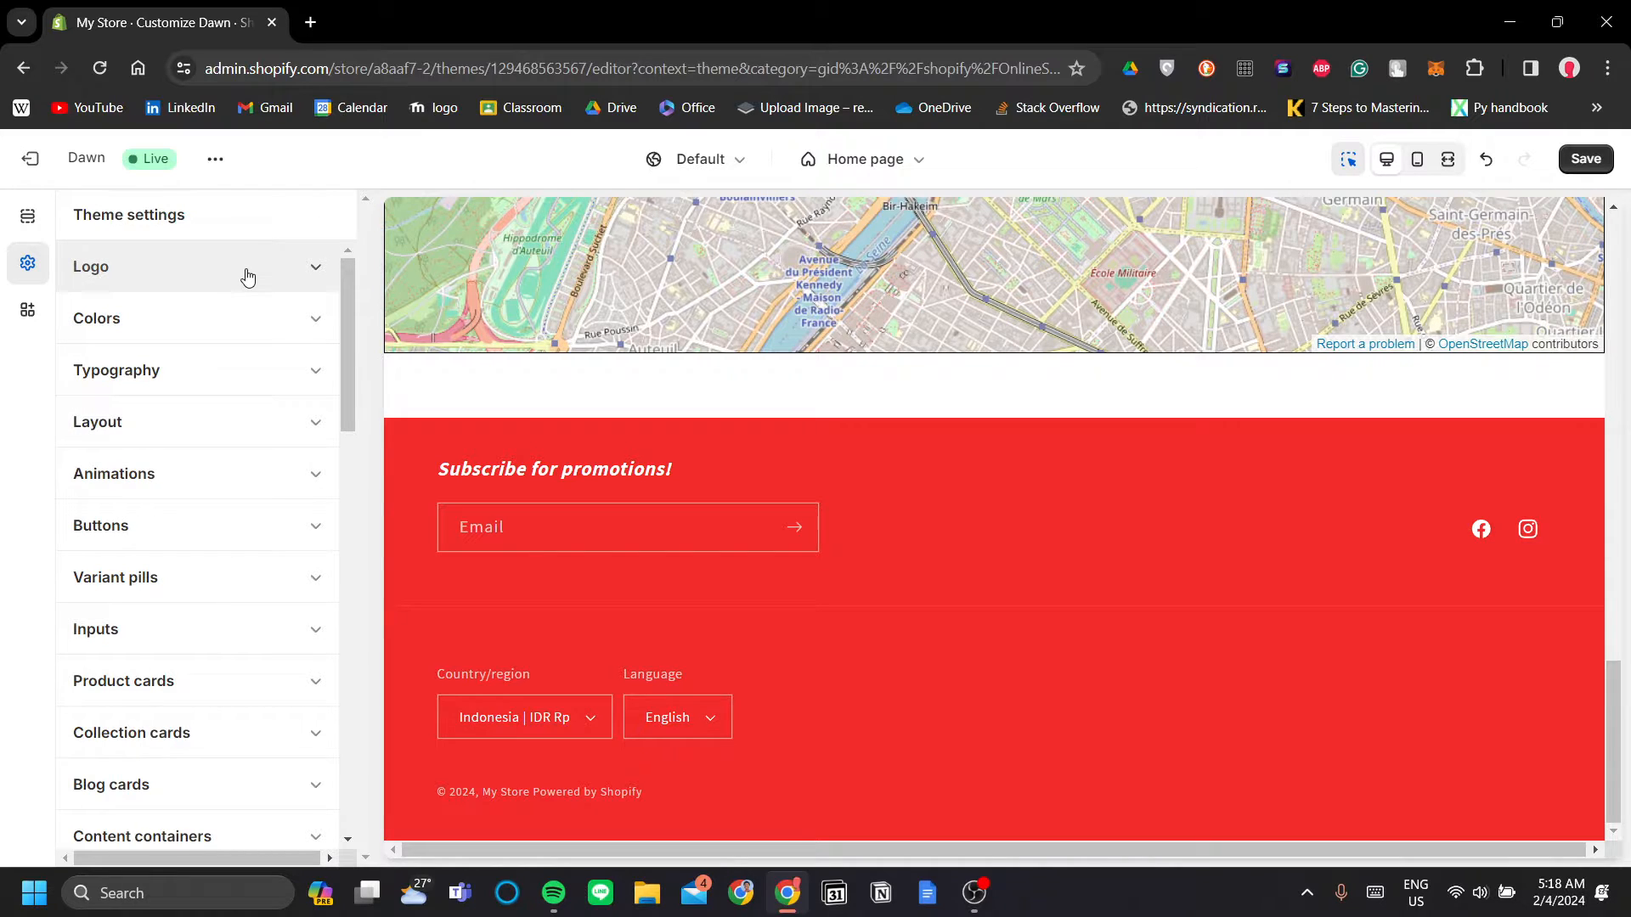
{"action": "scroll", "coordinate": [248, 276], "scroll_direction": "down", "scroll_amount": 10}
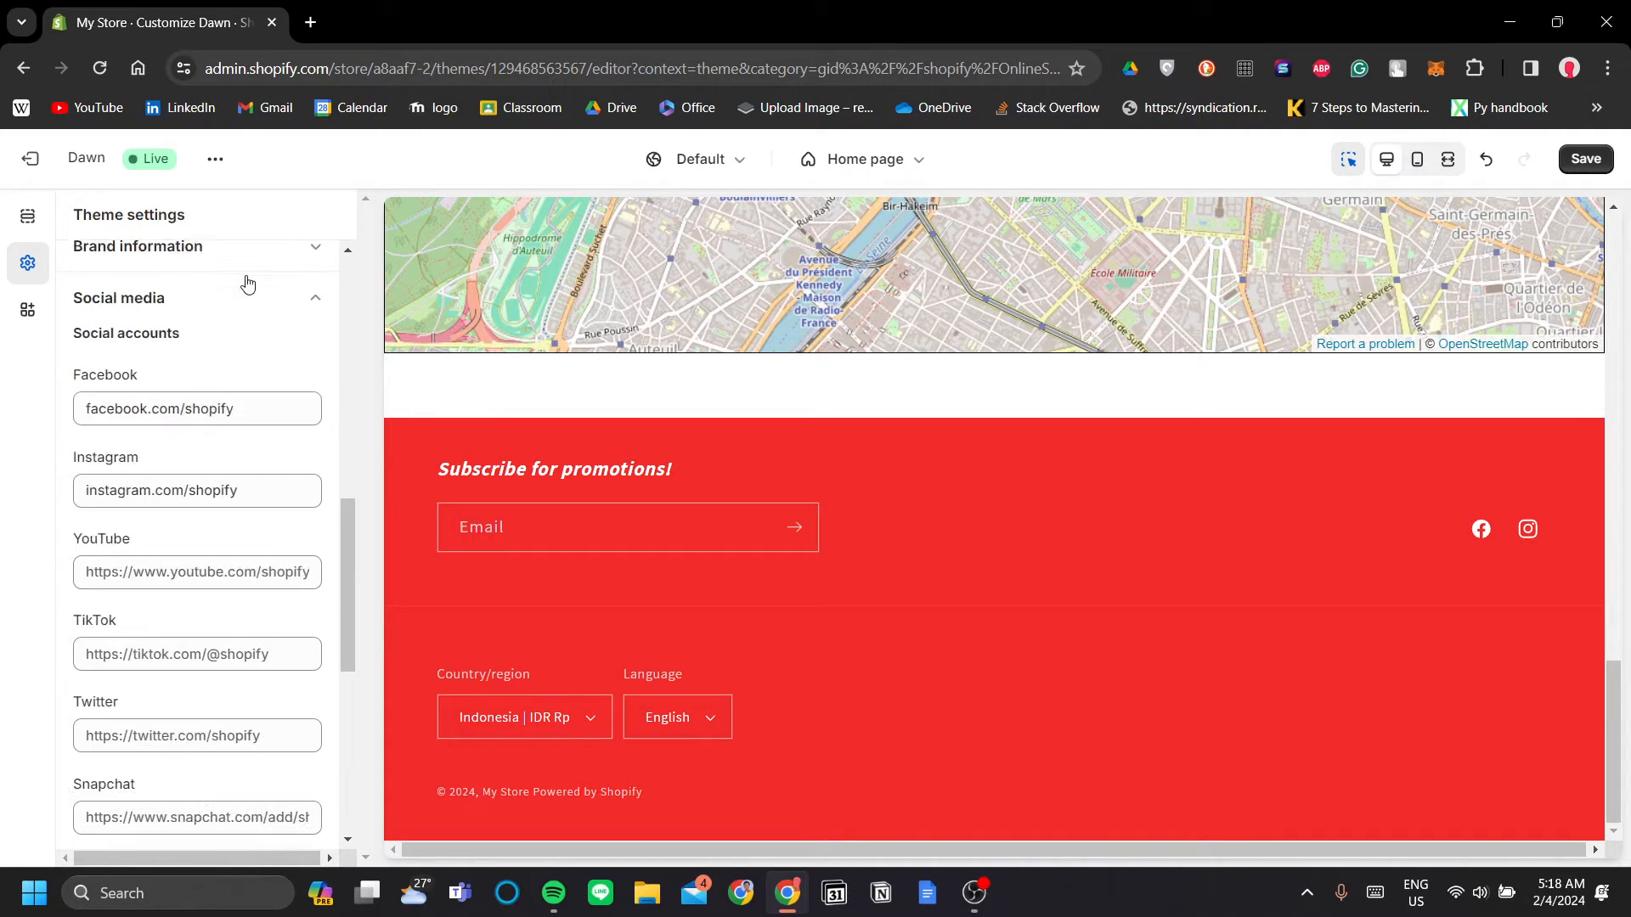
{"action": "left_click_drag", "start_coordinate": [265, 406], "coordinate": [89, 399]}
{"action": "left_click", "coordinate": [241, 369]}
{"action": "left_click_drag", "start_coordinate": [271, 489], "coordinate": [266, 306]}
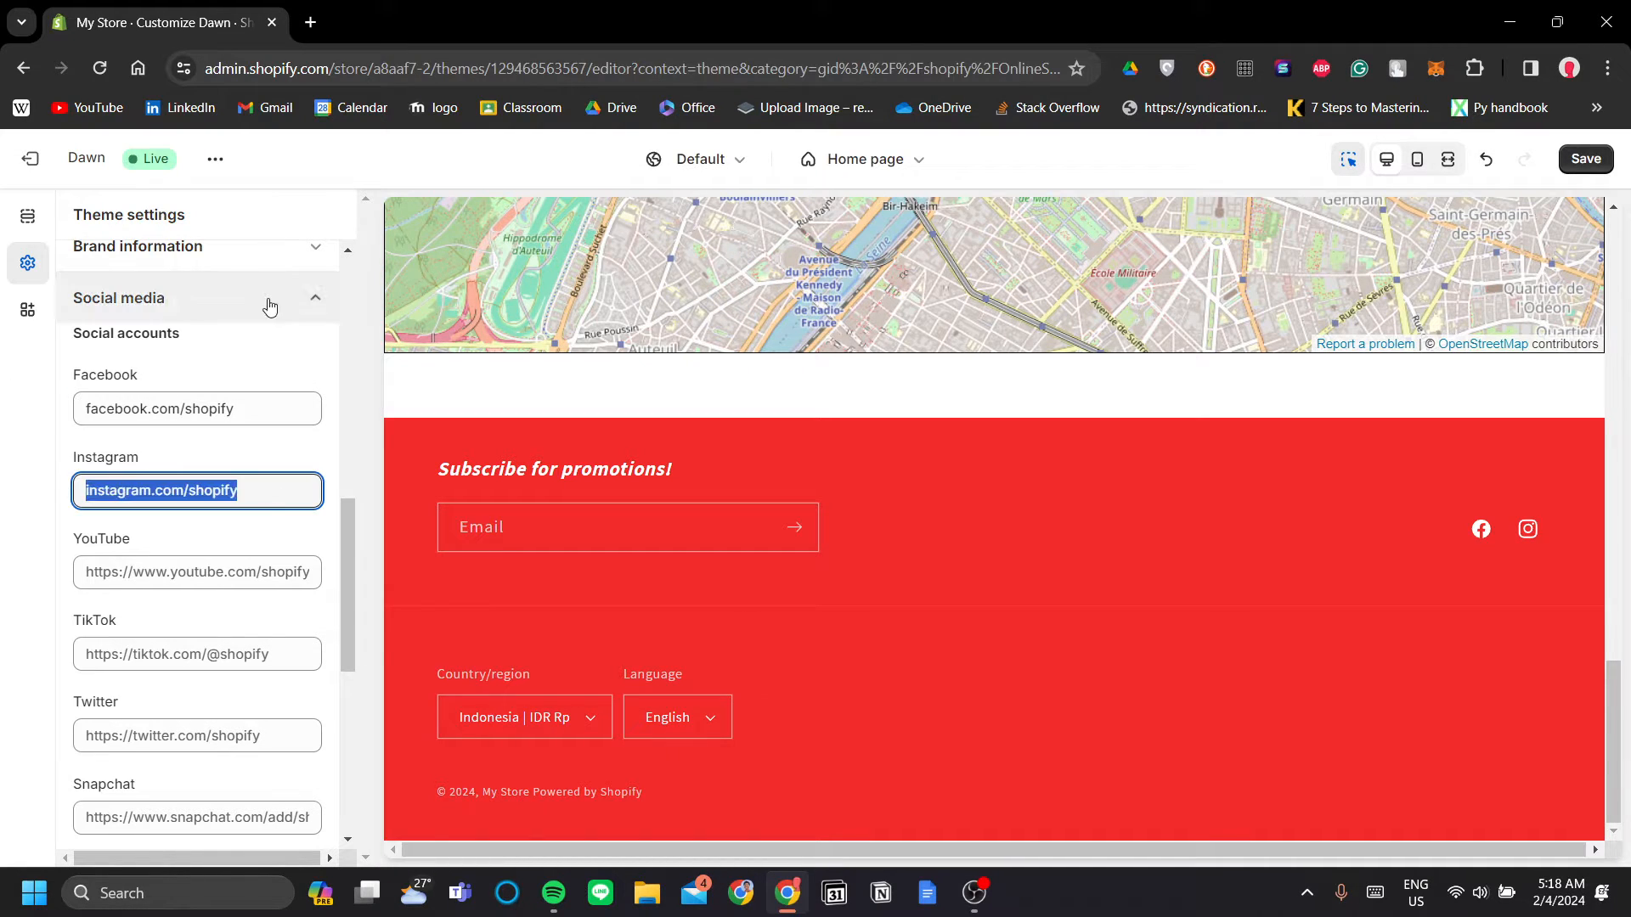
{"action": "left_click", "coordinate": [280, 365]}
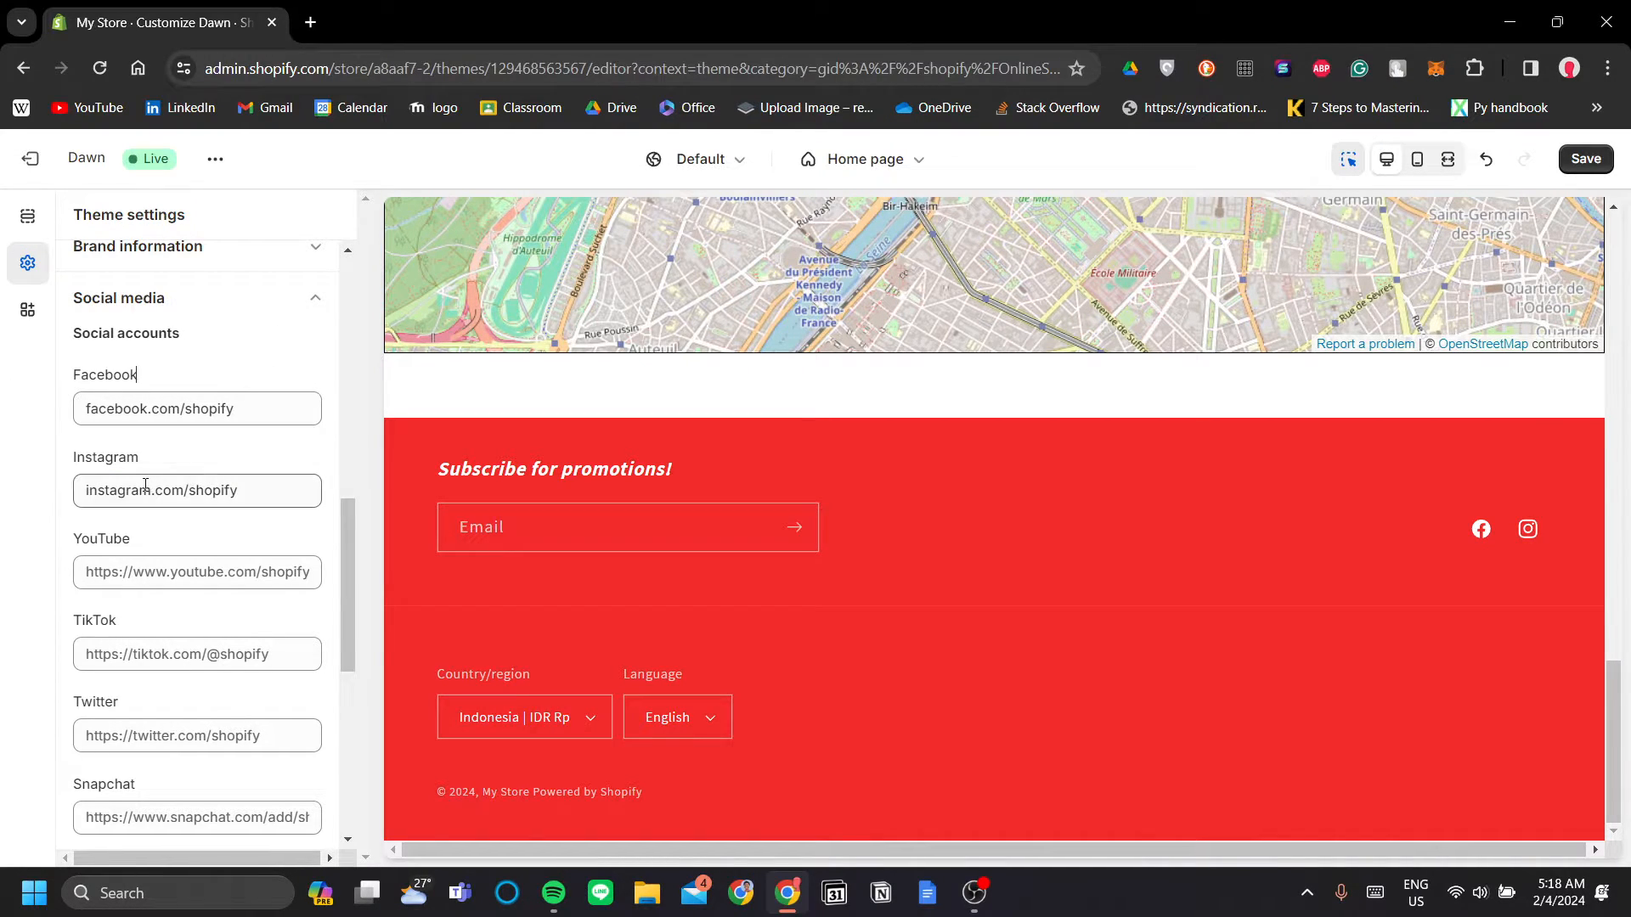
Add the TikTok social account link tiktok.com/shopify to the theme's social media settings
{"action": "left_click", "coordinate": [184, 655]}
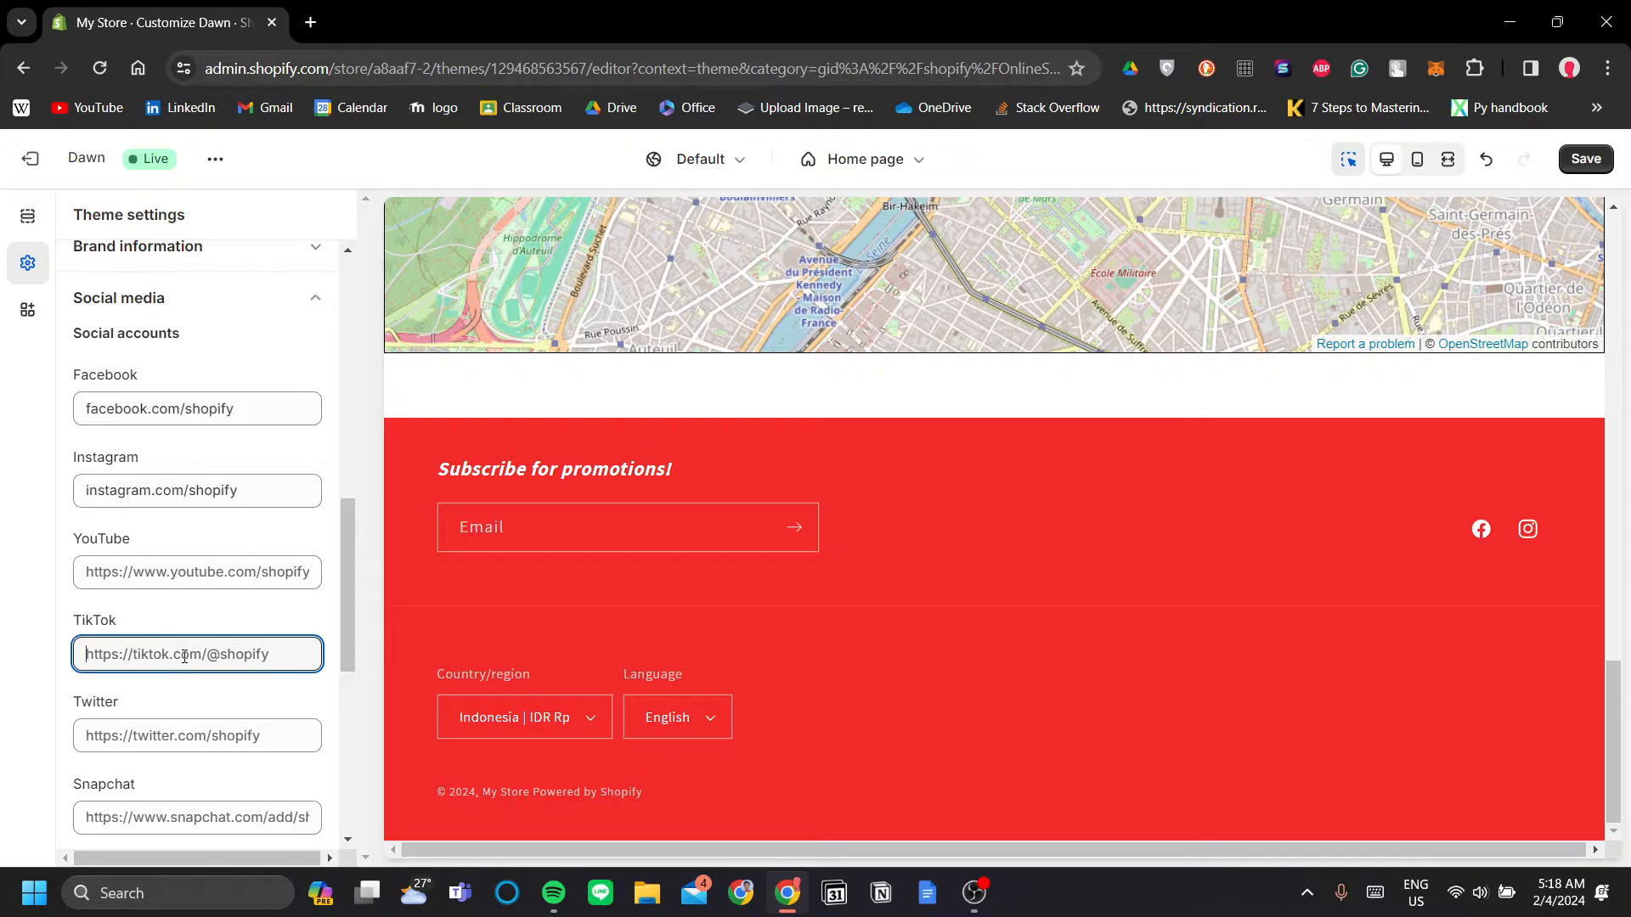
{"action": "type", "text": "tiktok.c"}
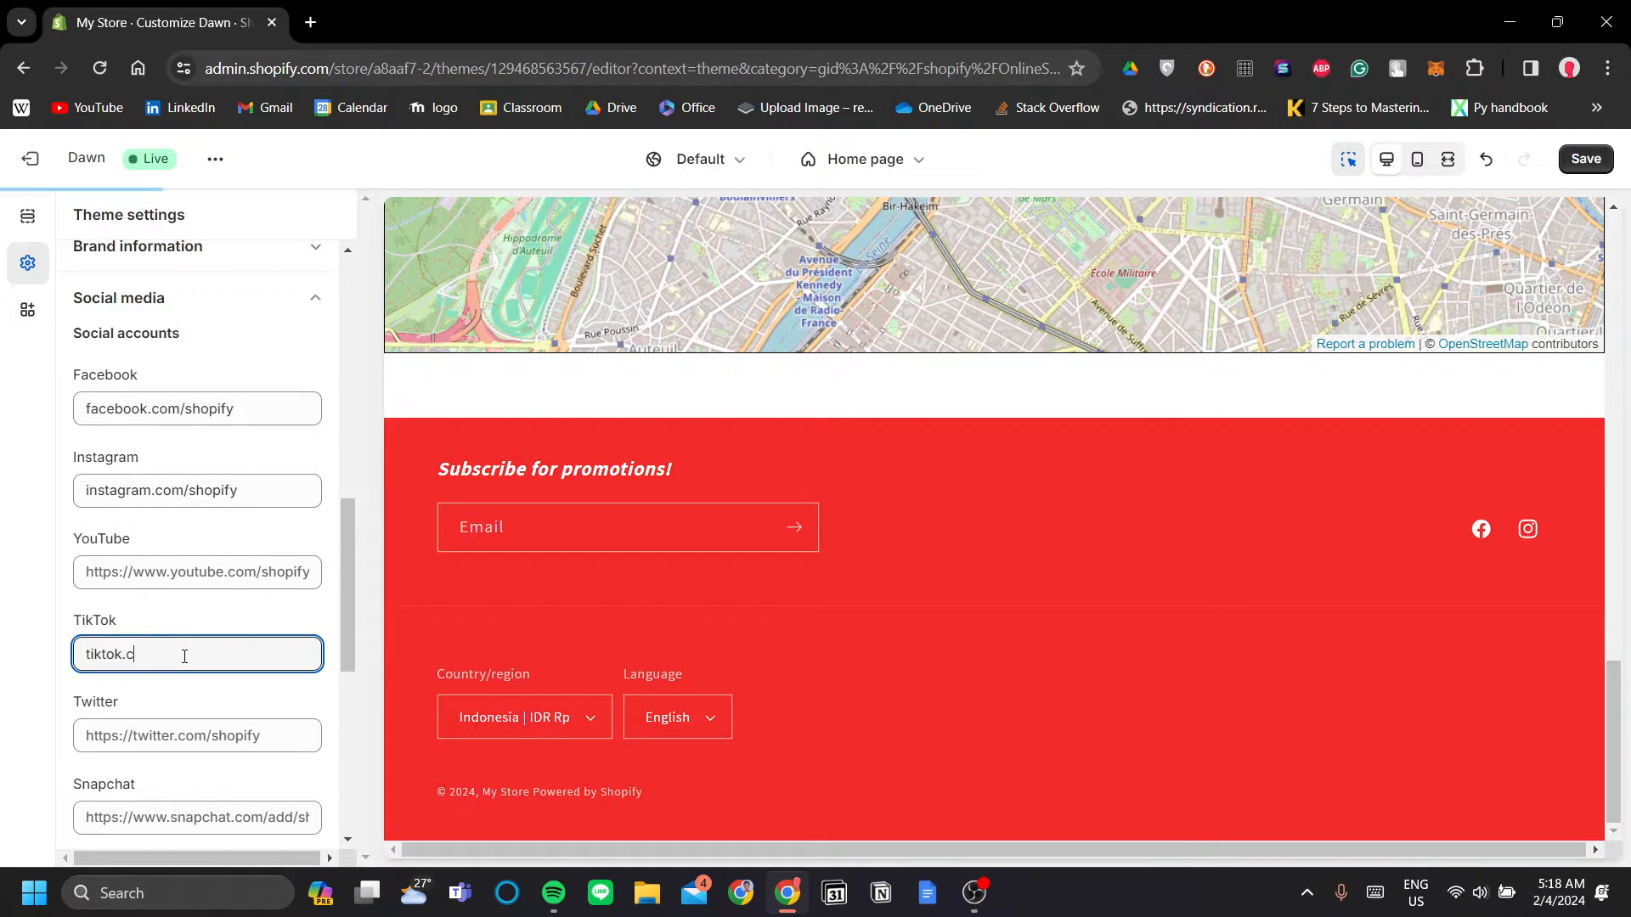
{"action": "type", "text": "om/"}
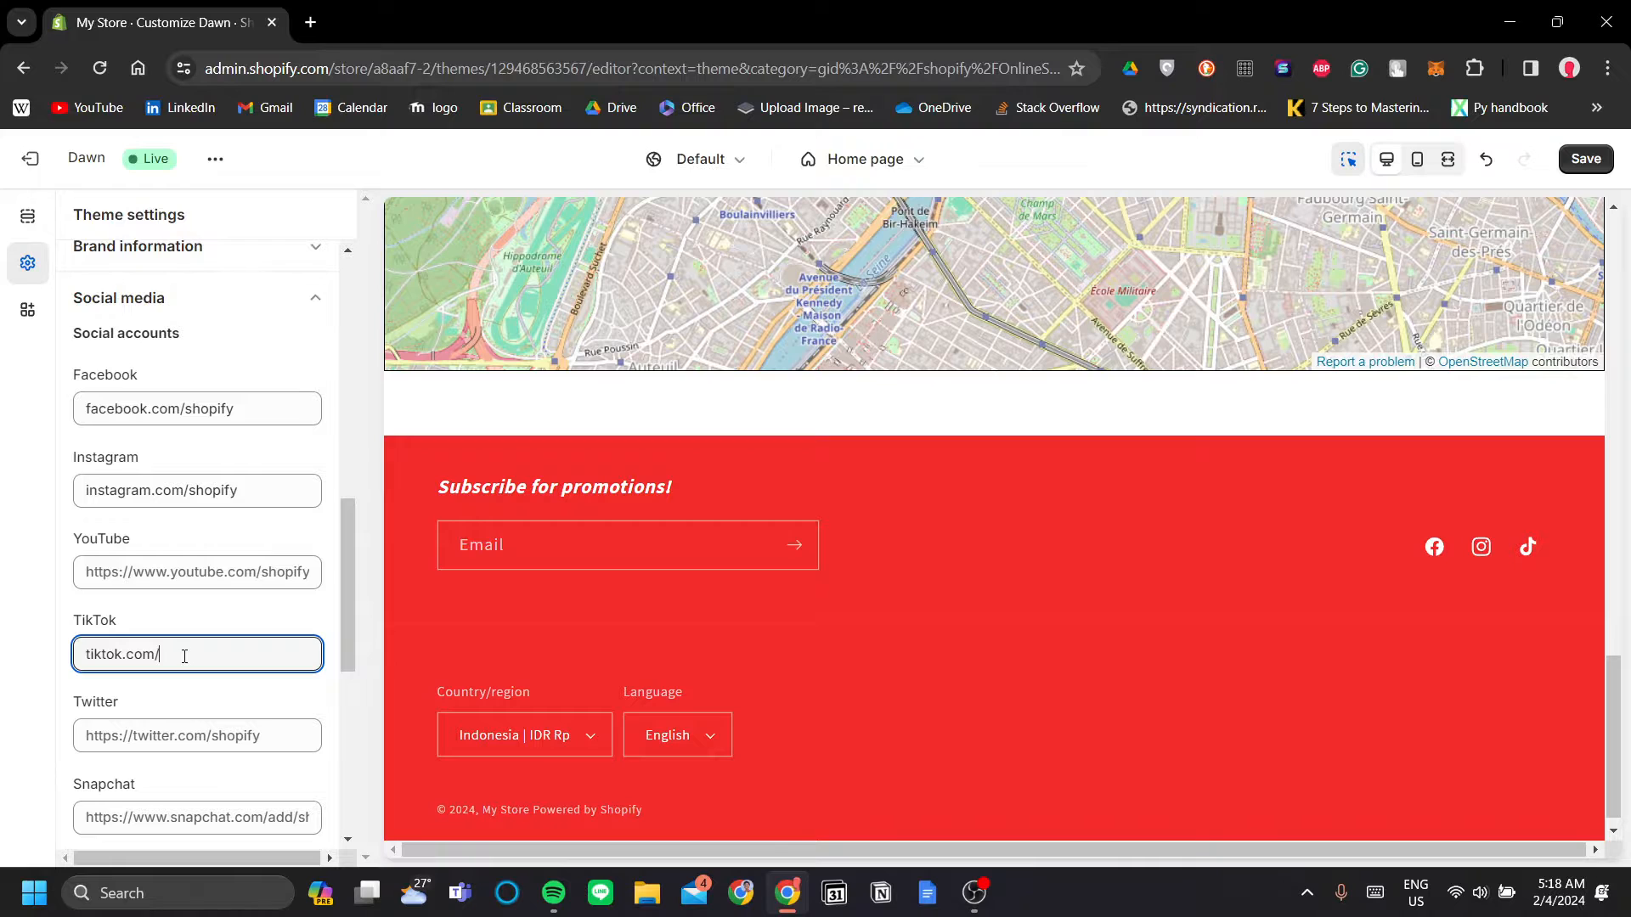
{"action": "type", "text": "shopify"}
{"action": "left_click", "coordinate": [280, 226]}
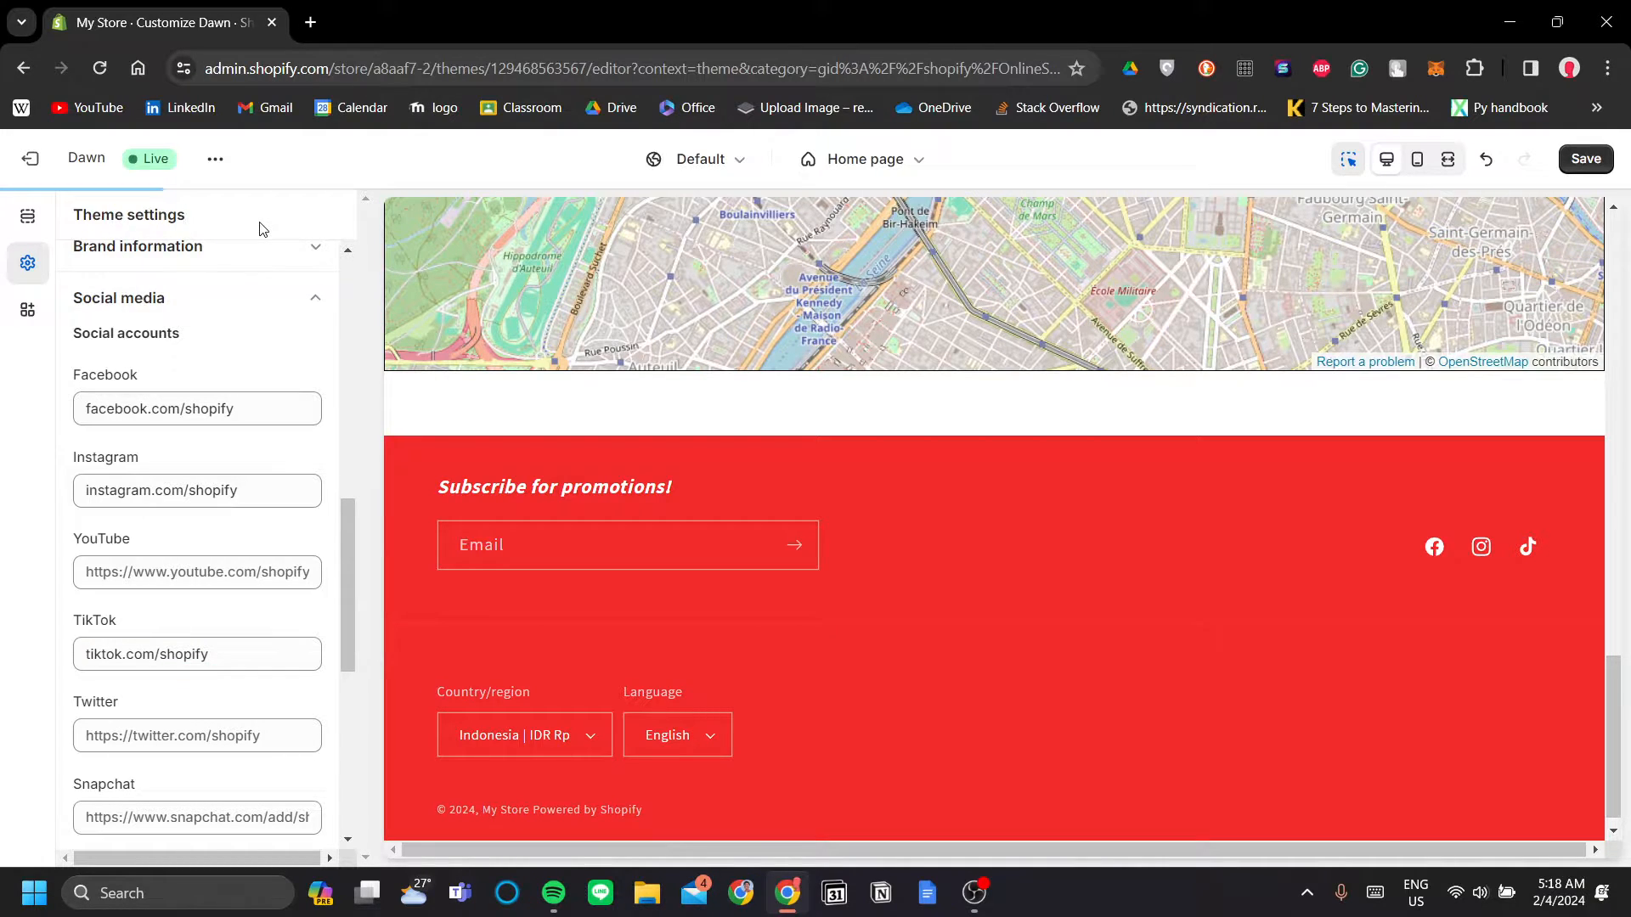
Return to the home page's section list and reopen the Footer section's settings at the social media icons options
{"action": "left_click", "coordinate": [23, 221]}
{"action": "scroll", "coordinate": [320, 698], "scroll_direction": "down", "scroll_amount": 1}
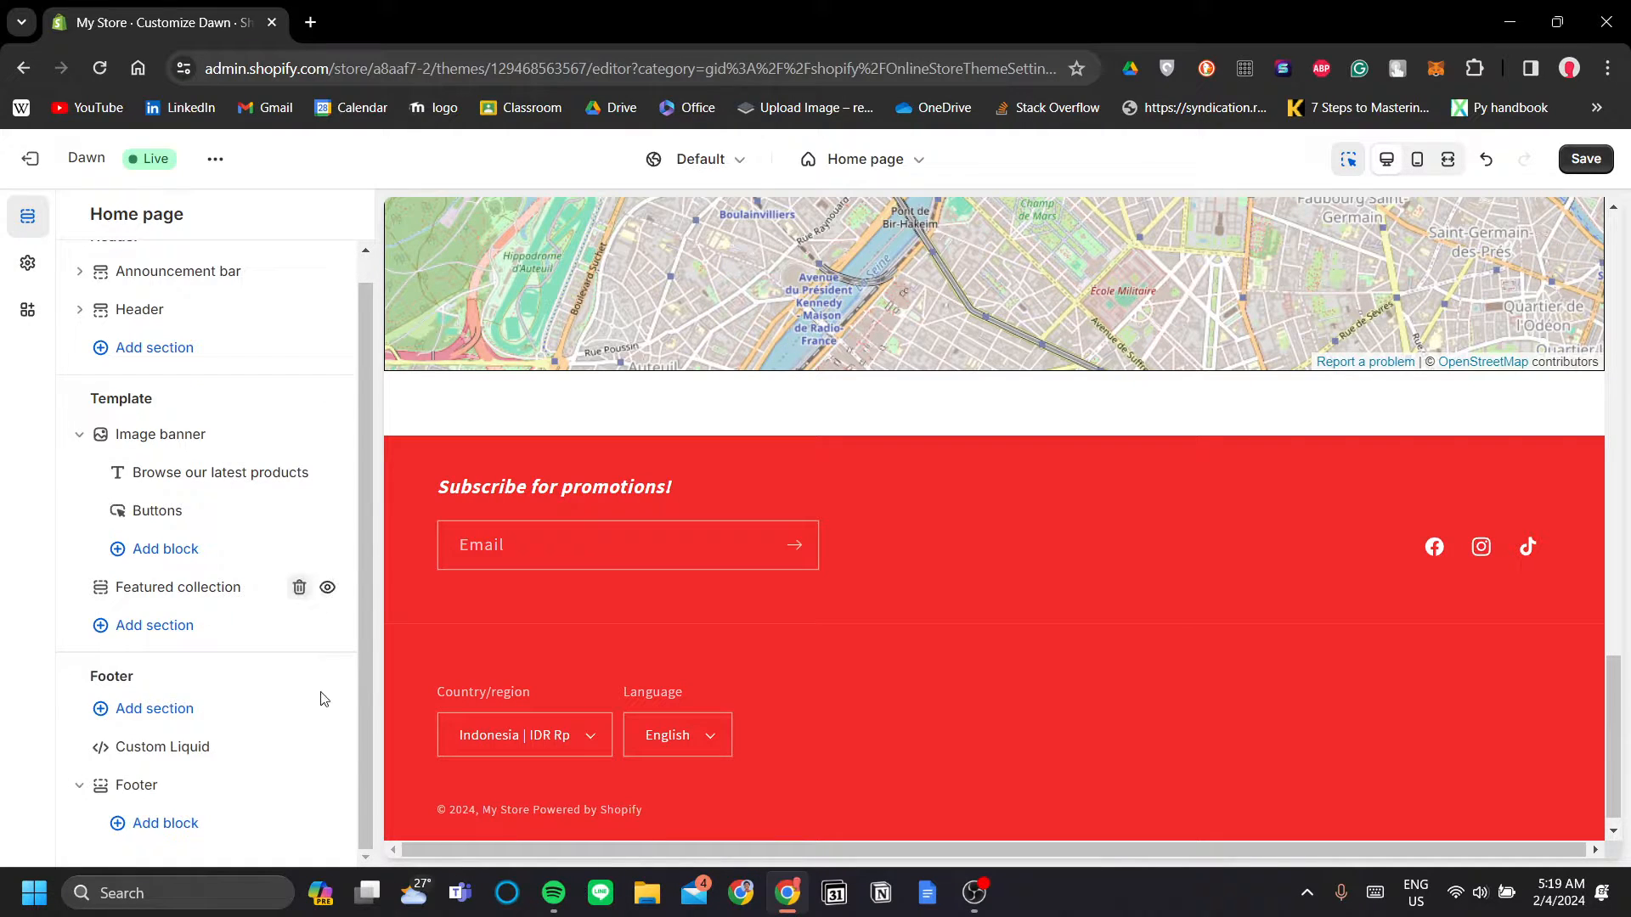
{"action": "left_click", "coordinate": [232, 786]}
{"action": "scroll", "coordinate": [242, 569], "scroll_direction": "down", "scroll_amount": 5}
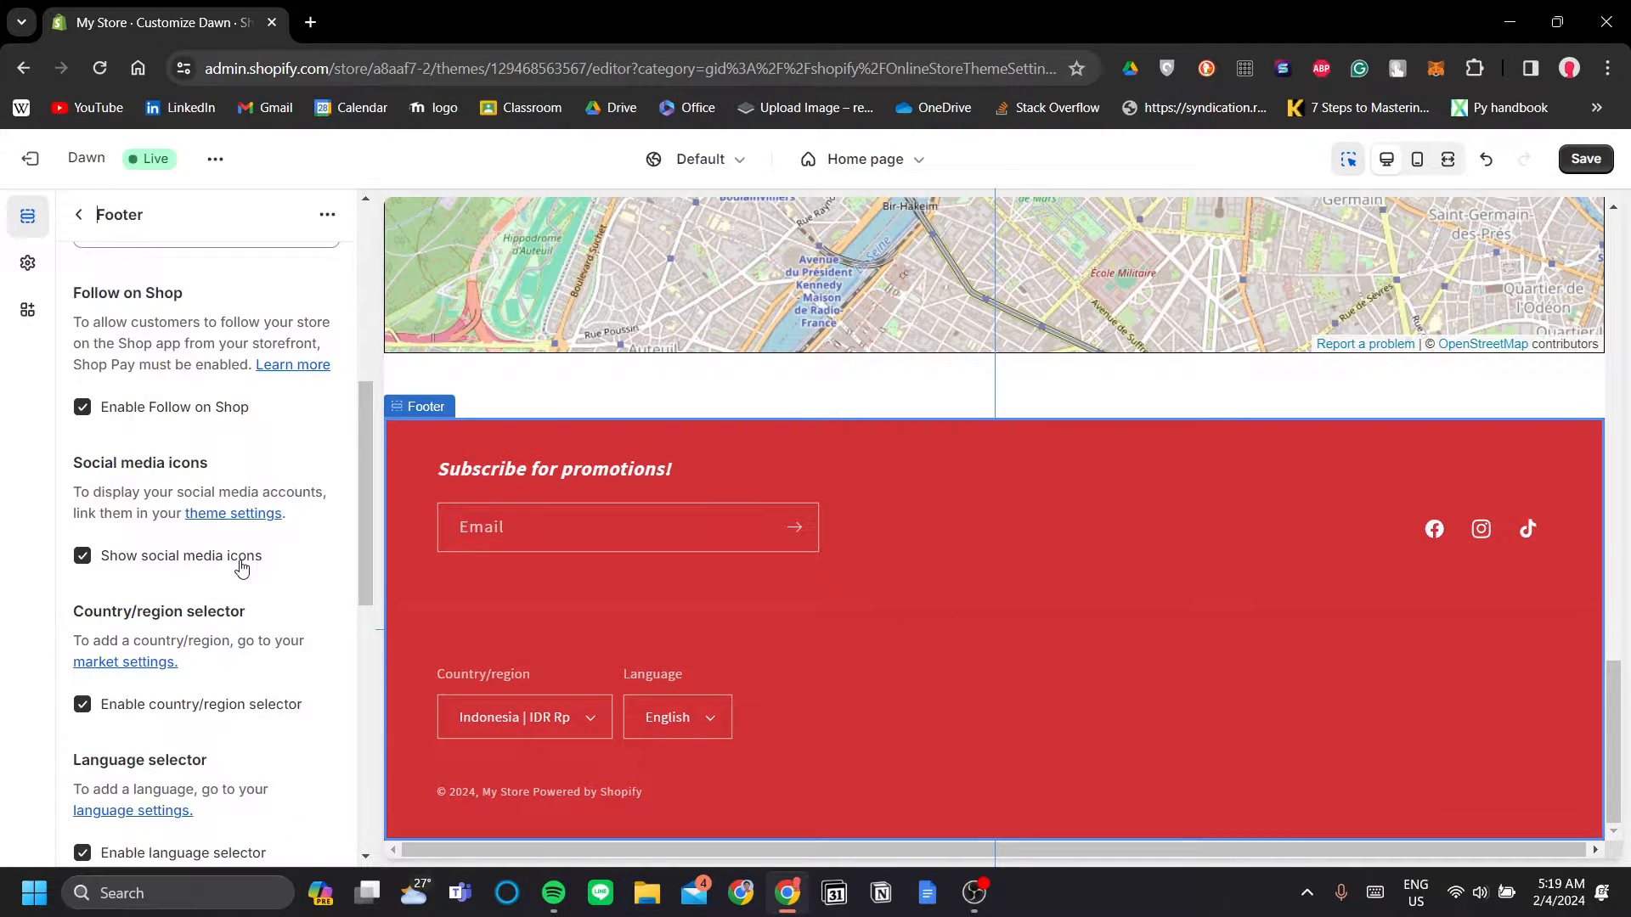
Open the market settings linked from the footer's country/region selector, review the active markets and return to the theme editor
{"action": "scroll", "coordinate": [241, 568], "scroll_direction": "down", "scroll_amount": 1}
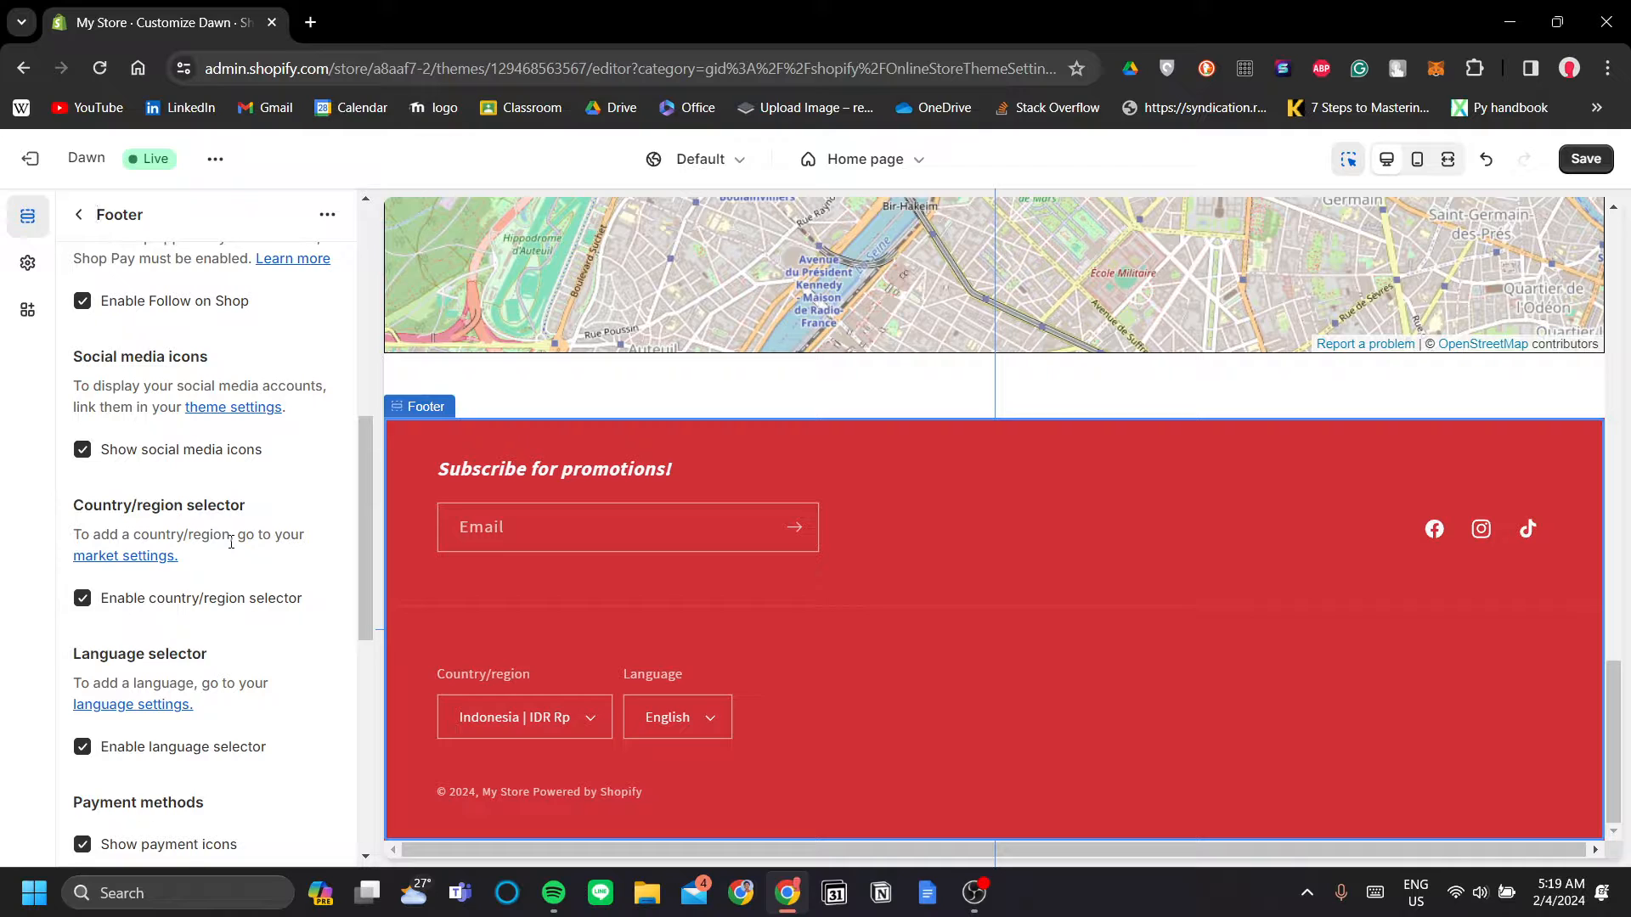
{"action": "left_click", "coordinate": [155, 557]}
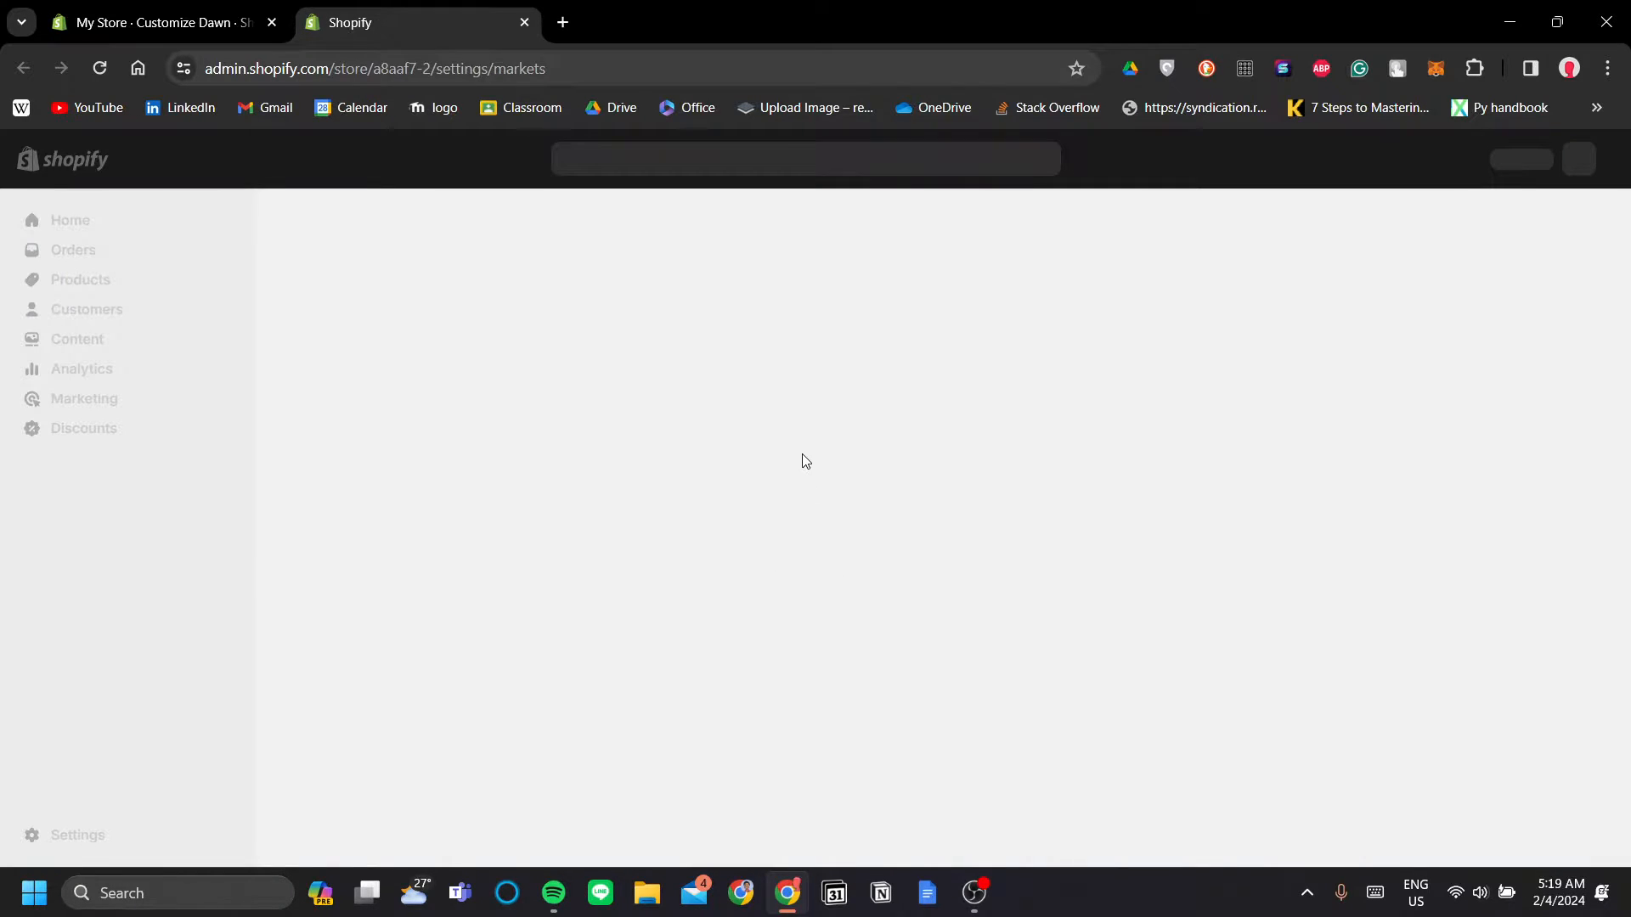
{"action": "scroll", "coordinate": [1390, 531], "scroll_direction": "down", "scroll_amount": 1}
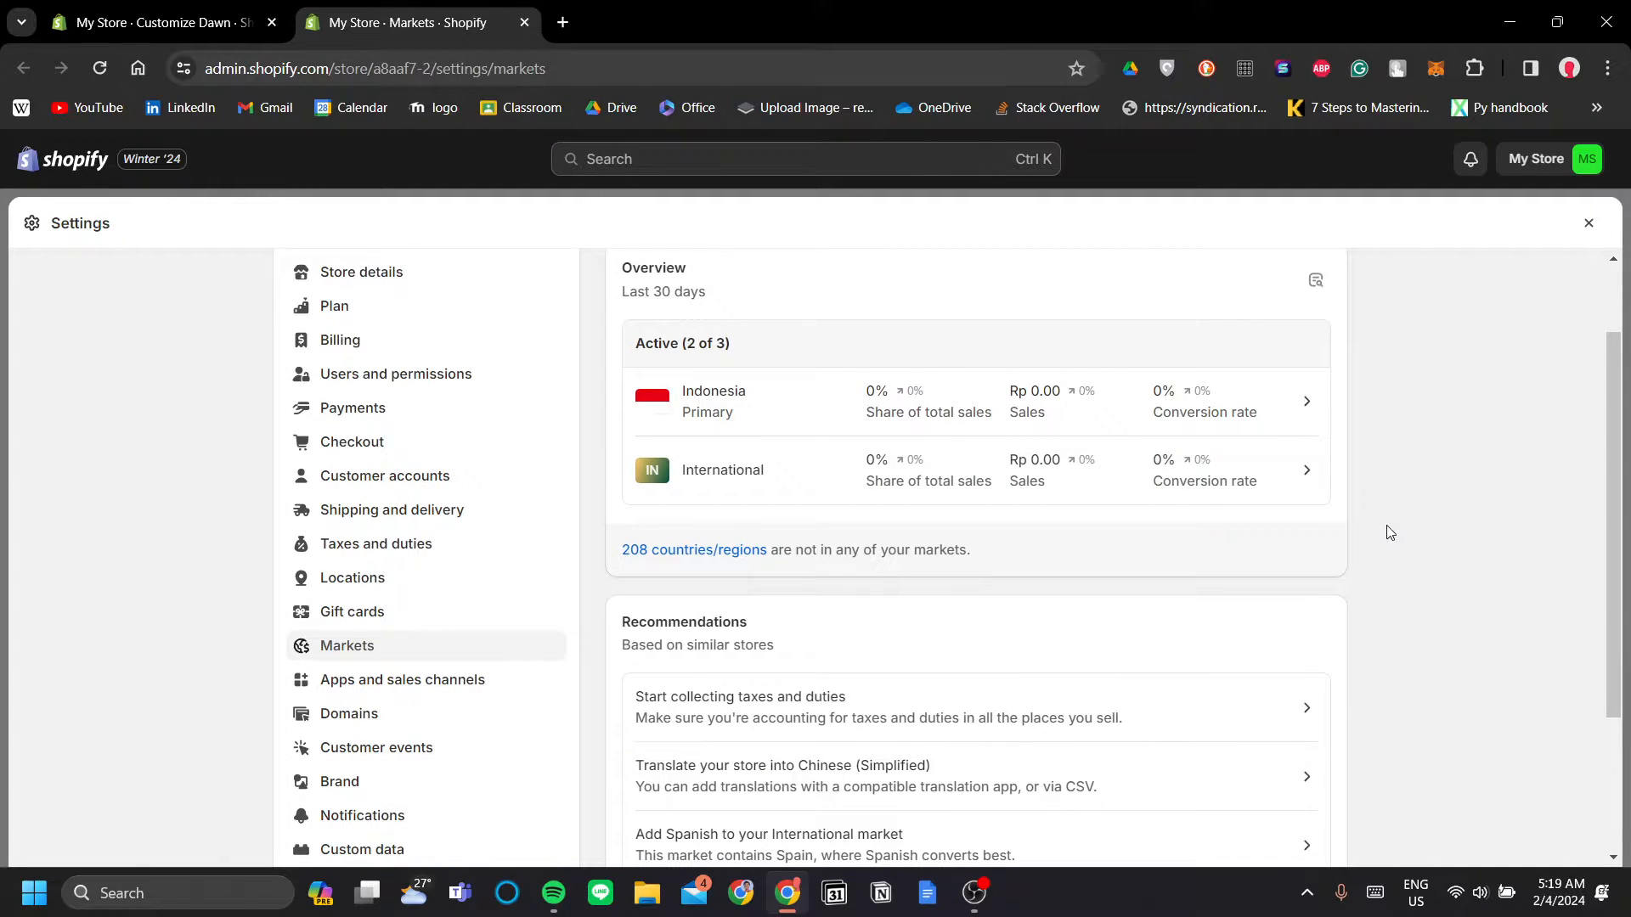
{"action": "scroll", "coordinate": [1387, 533], "scroll_direction": "up", "scroll_amount": 1}
{"action": "left_click", "coordinate": [162, 22]}
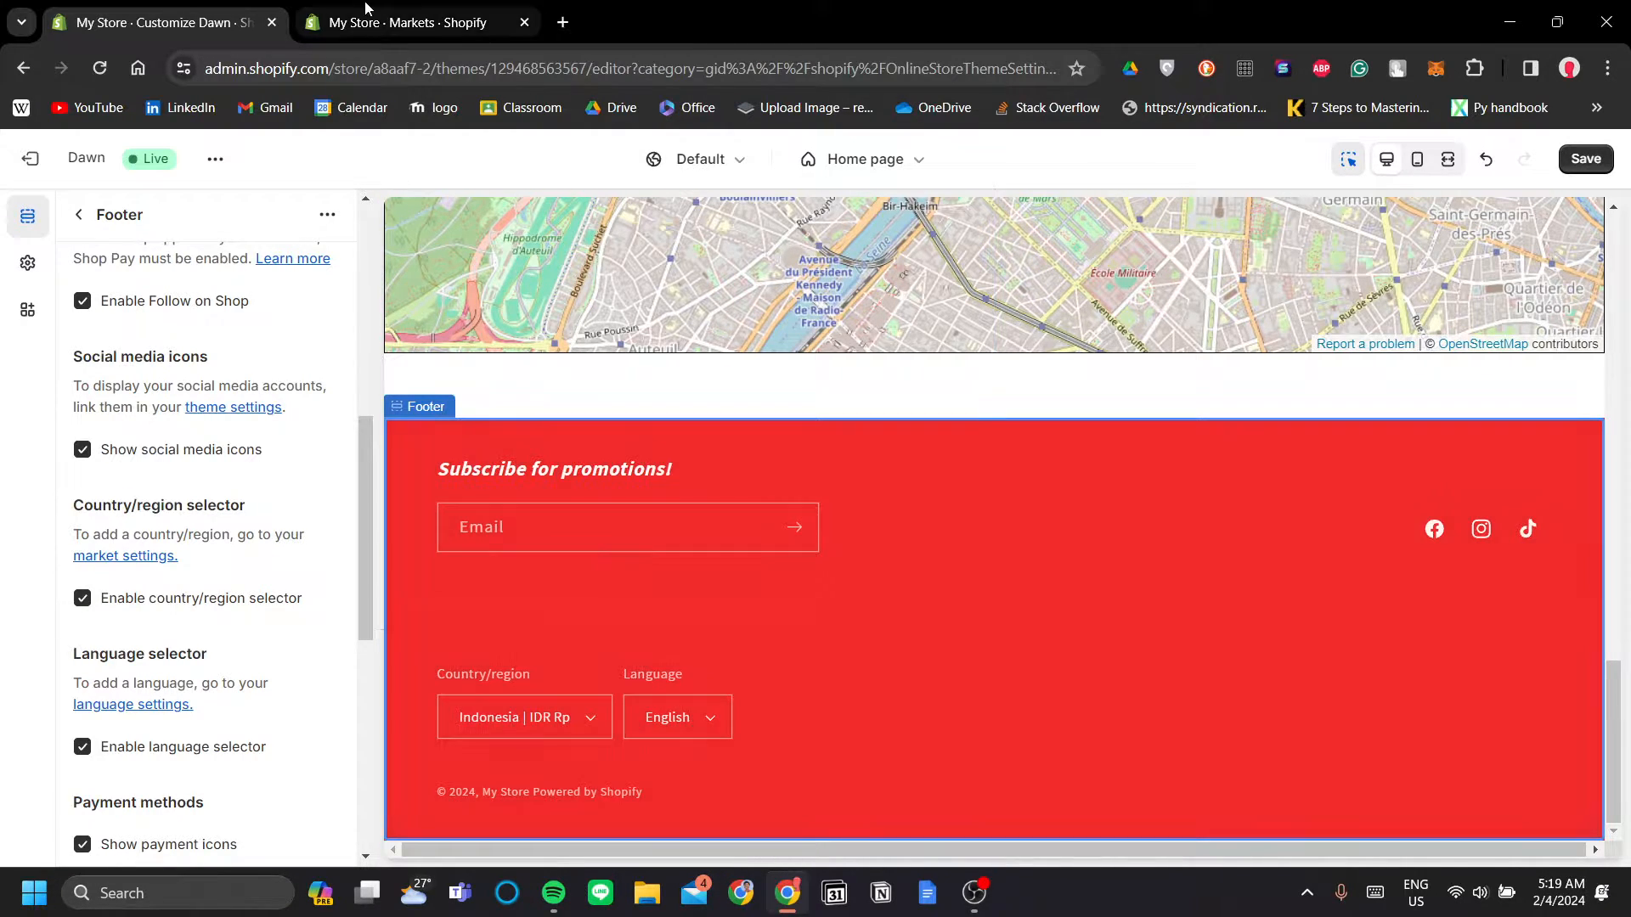
{"action": "left_click", "coordinate": [399, 22]}
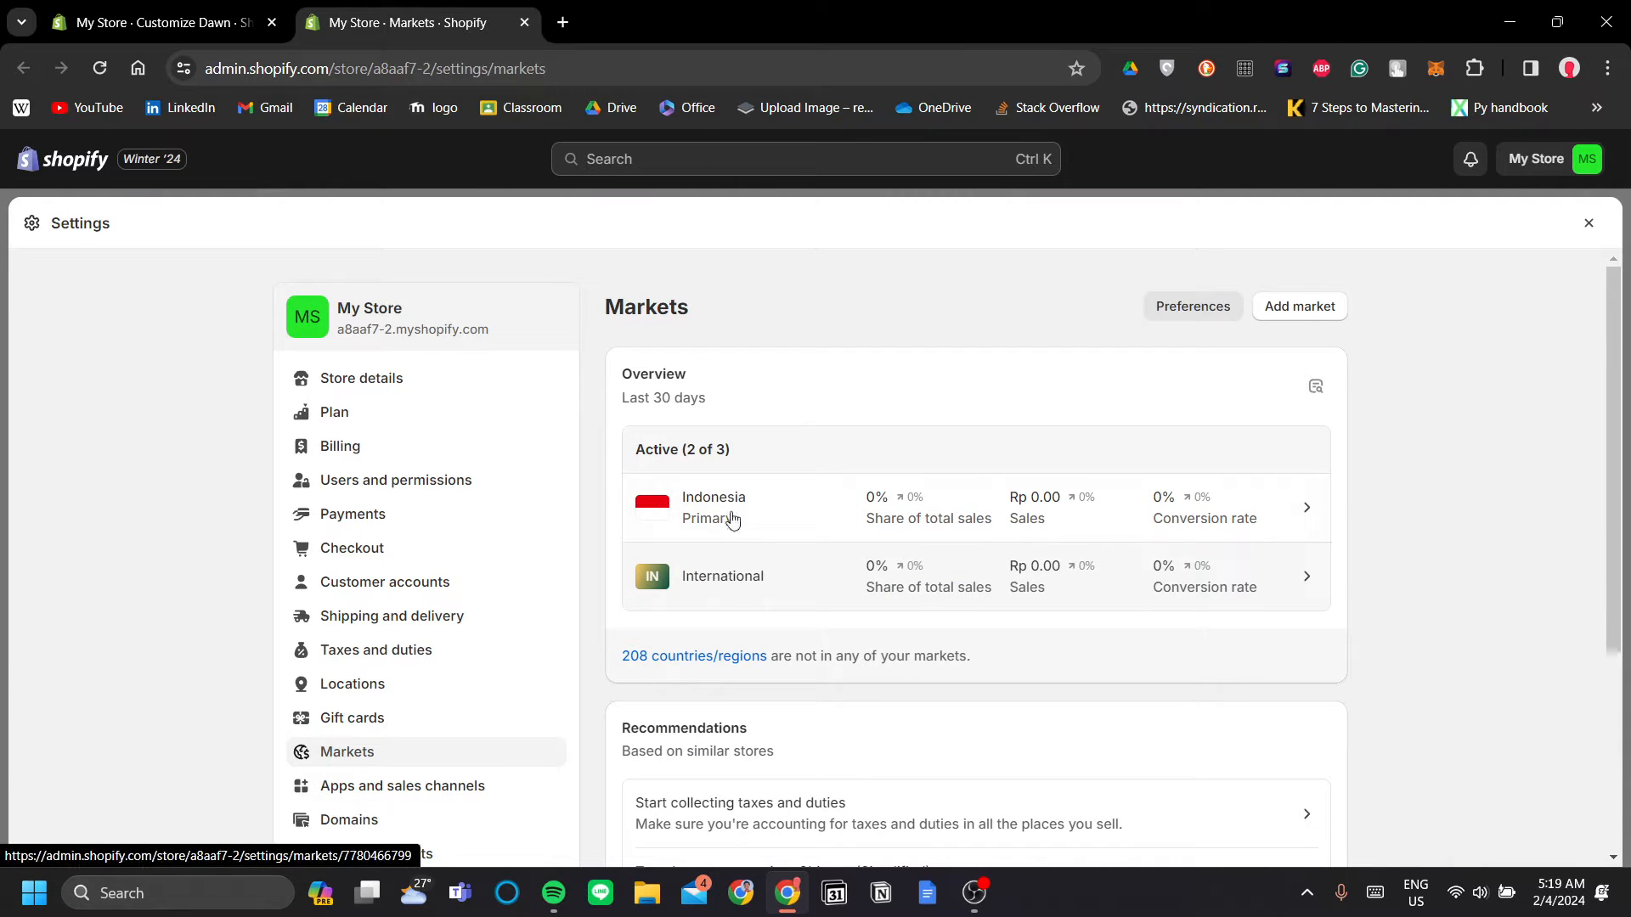
{"action": "left_click", "coordinate": [147, 8]}
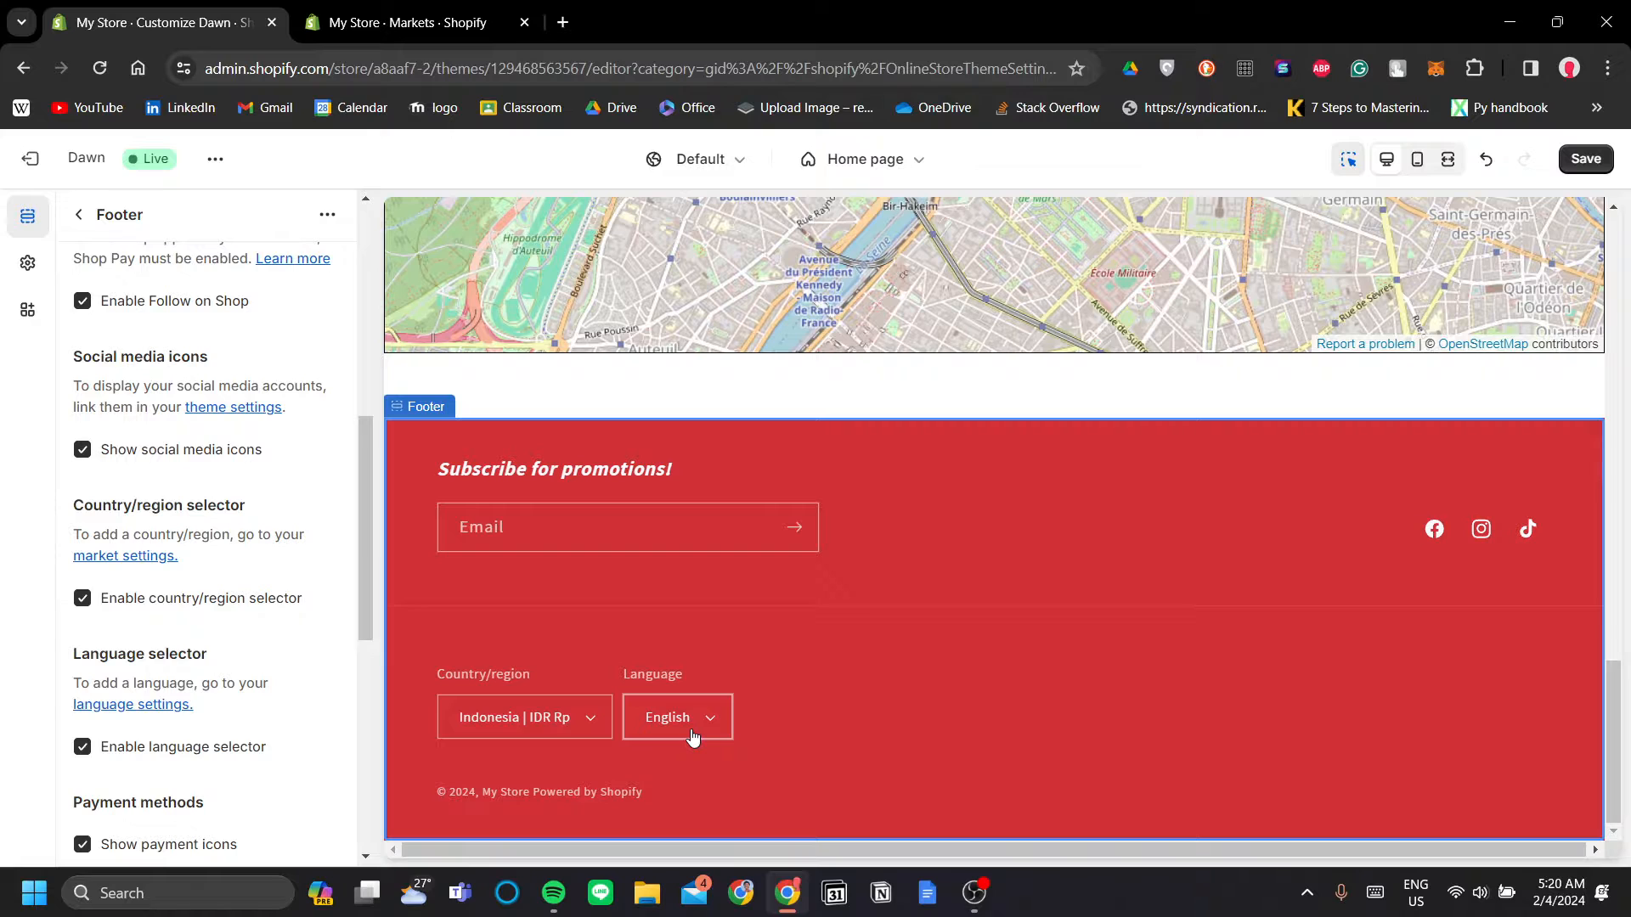
Open the language settings linked from the footer's language selector and browse the languages available to add, without adding one
{"action": "scroll", "coordinate": [278, 655], "scroll_direction": "down", "scroll_amount": 1}
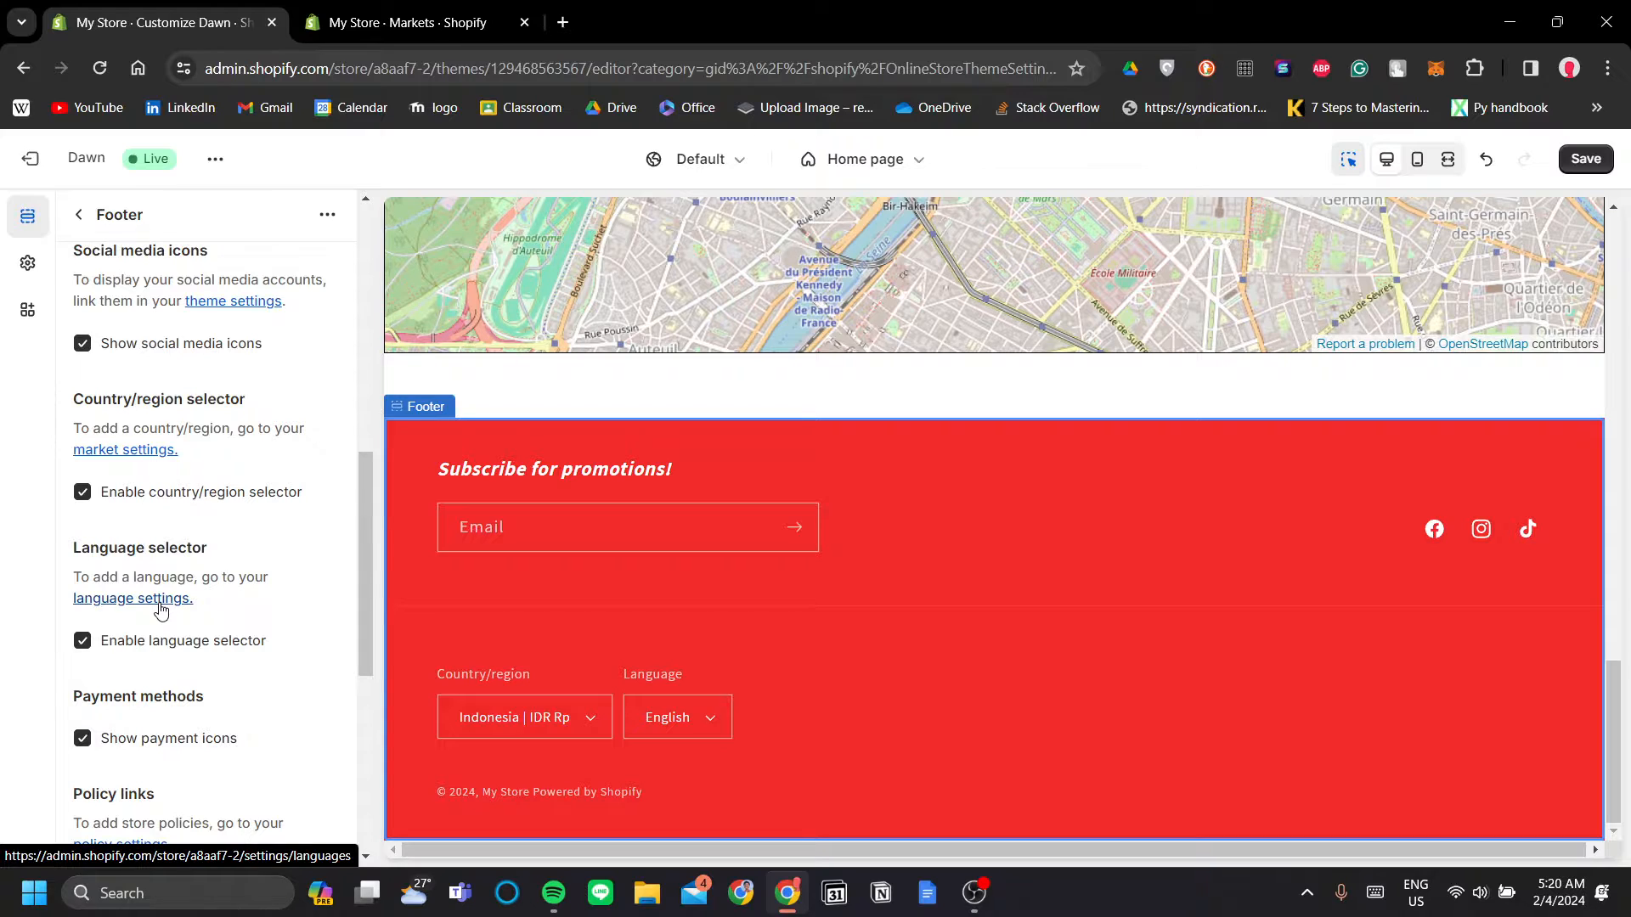
{"action": "left_click", "coordinate": [160, 600]}
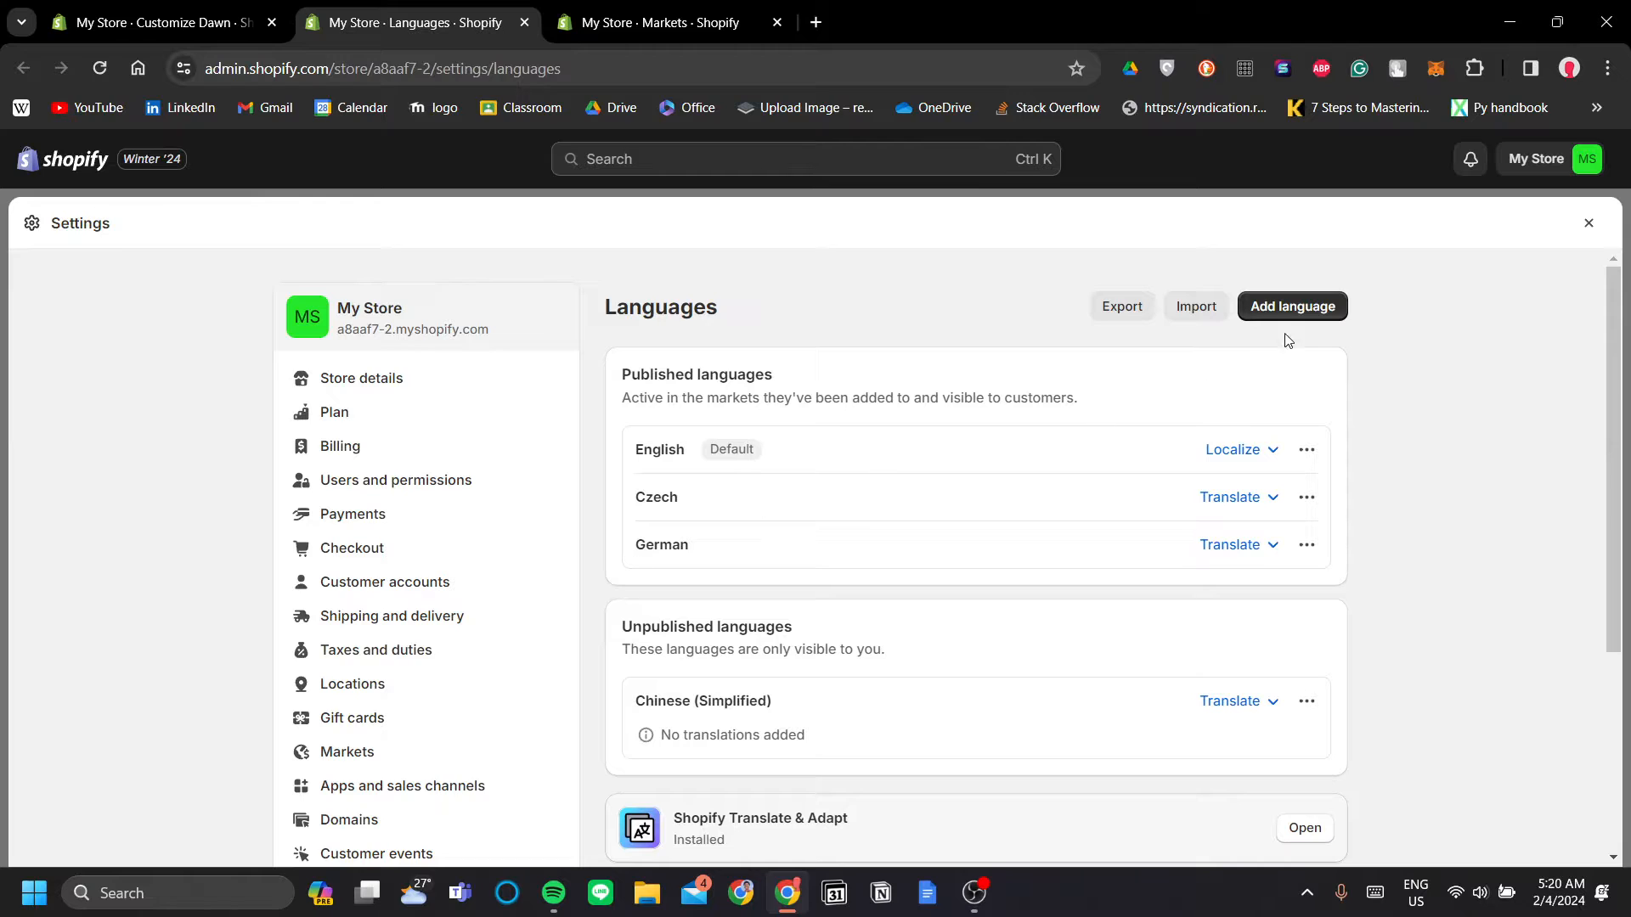
{"action": "left_click", "coordinate": [1287, 311]}
{"action": "left_click", "coordinate": [773, 508]}
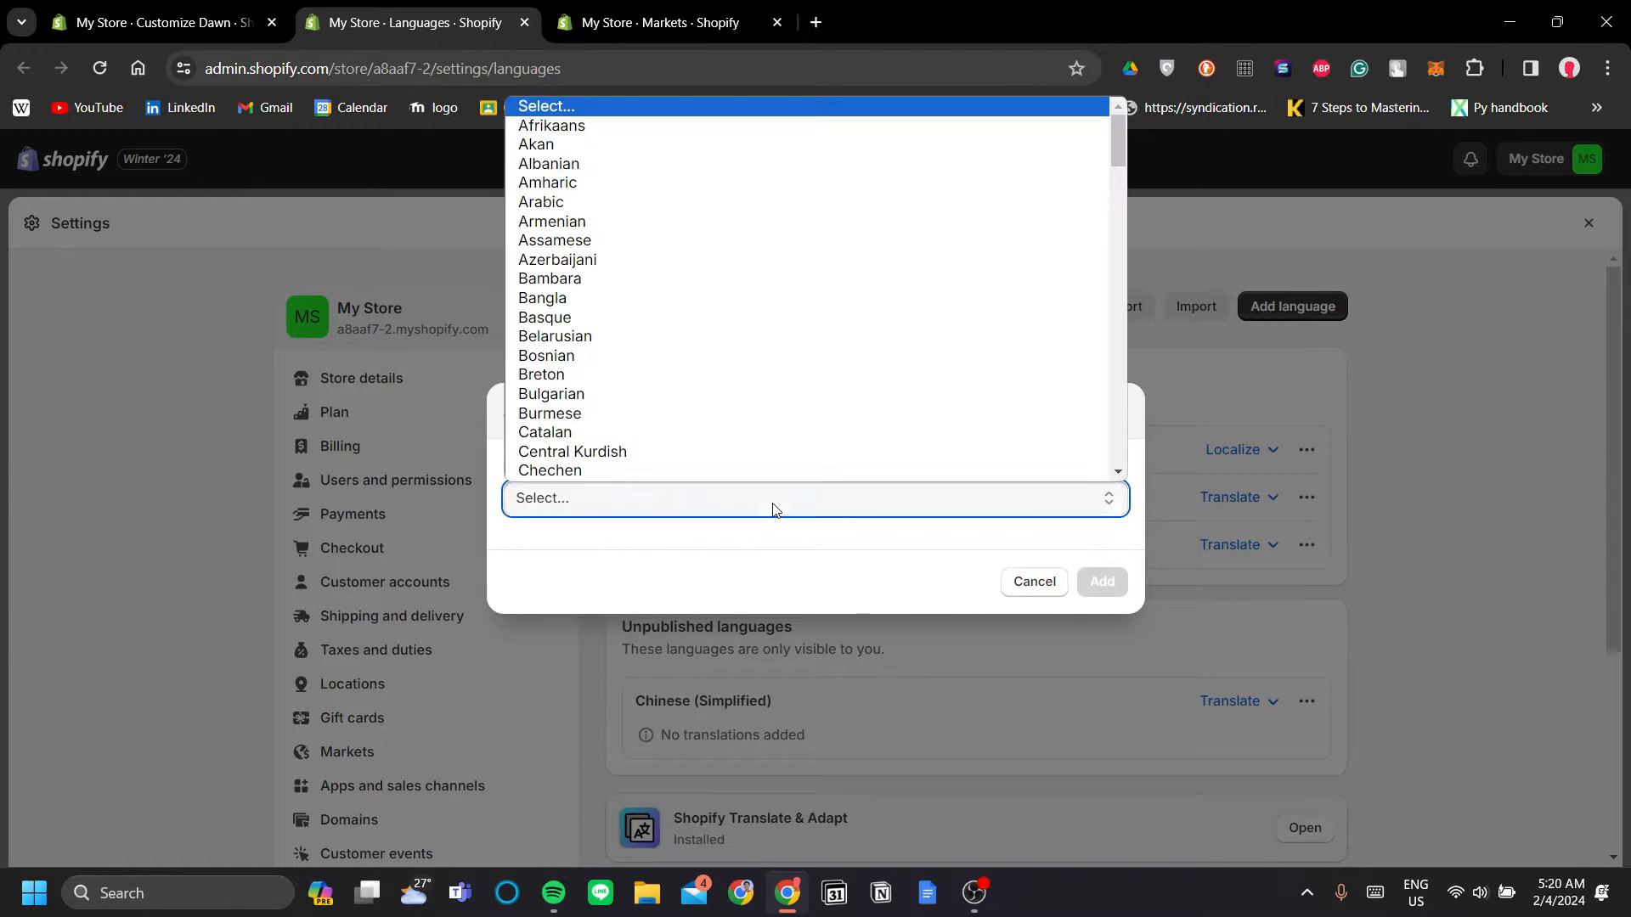
{"action": "scroll", "coordinate": [716, 408], "scroll_direction": "down", "scroll_amount": 4}
{"action": "left_click", "coordinate": [816, 542]}
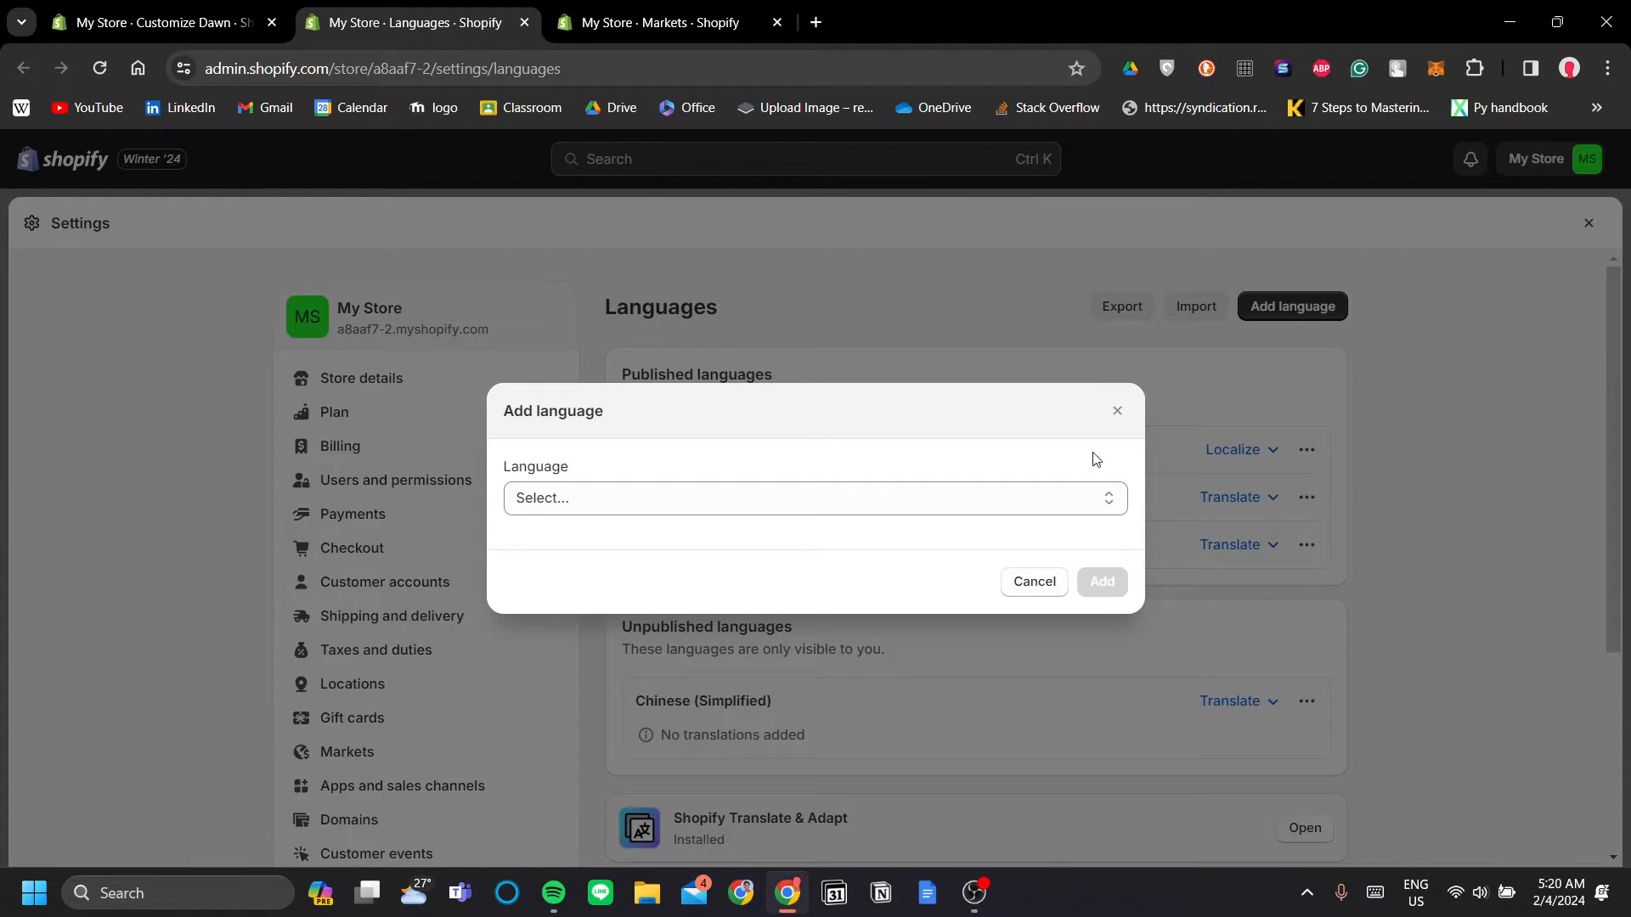
{"action": "left_click", "coordinate": [1117, 411]}
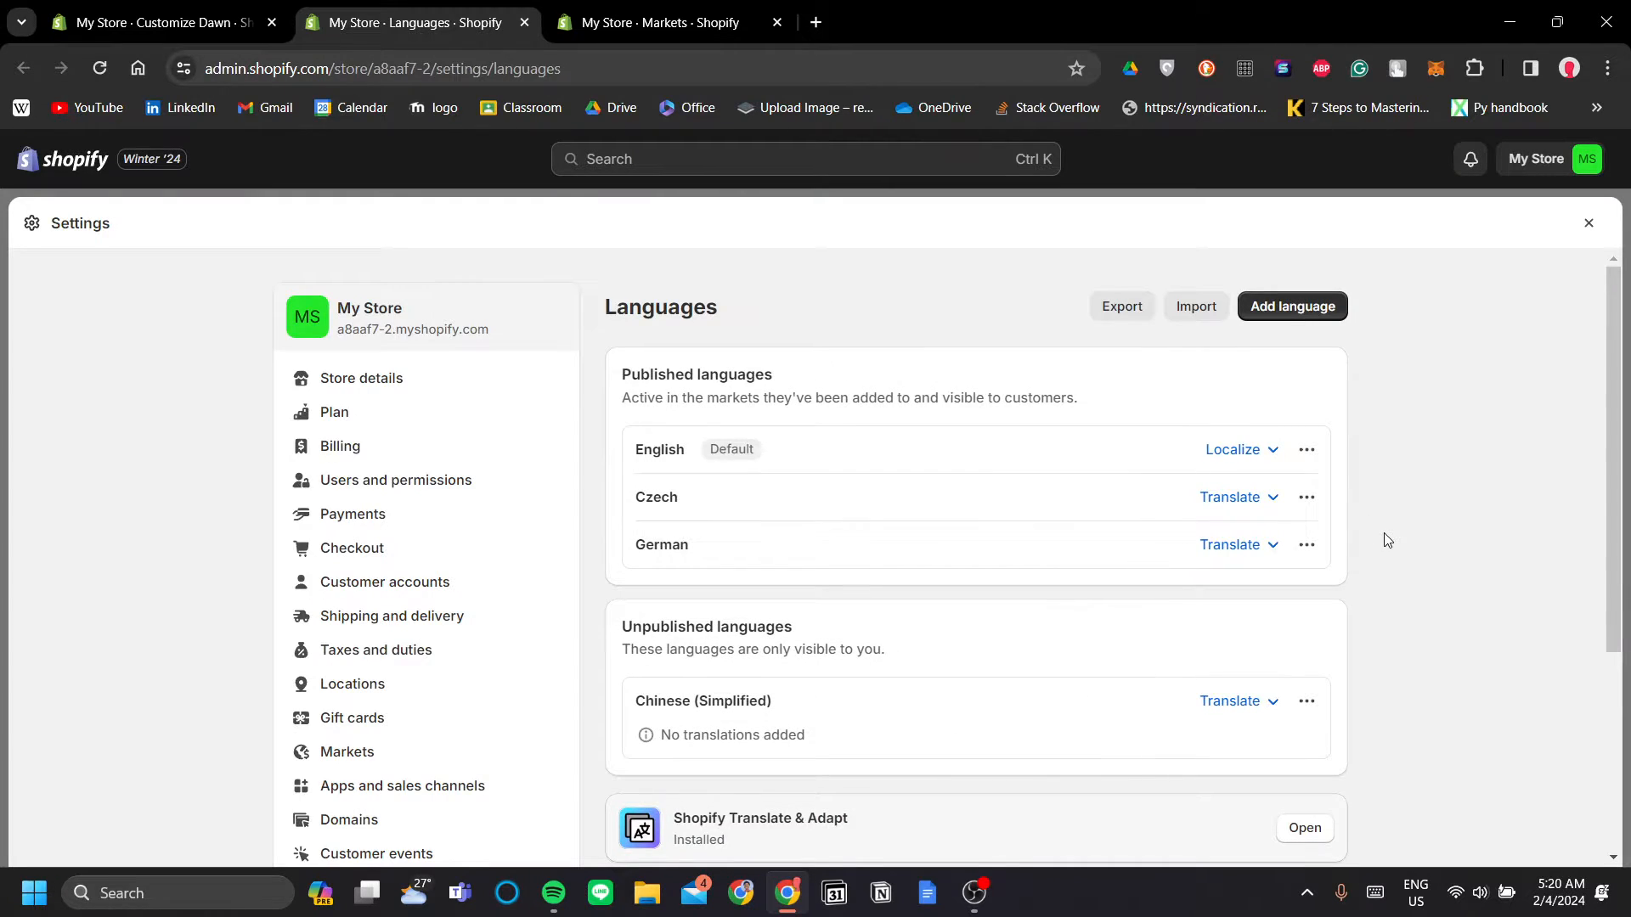
Examine the translation and publishing options of the unpublished Chinese (Simplified) language
{"action": "scroll", "coordinate": [1376, 540], "scroll_direction": "down", "scroll_amount": 3}
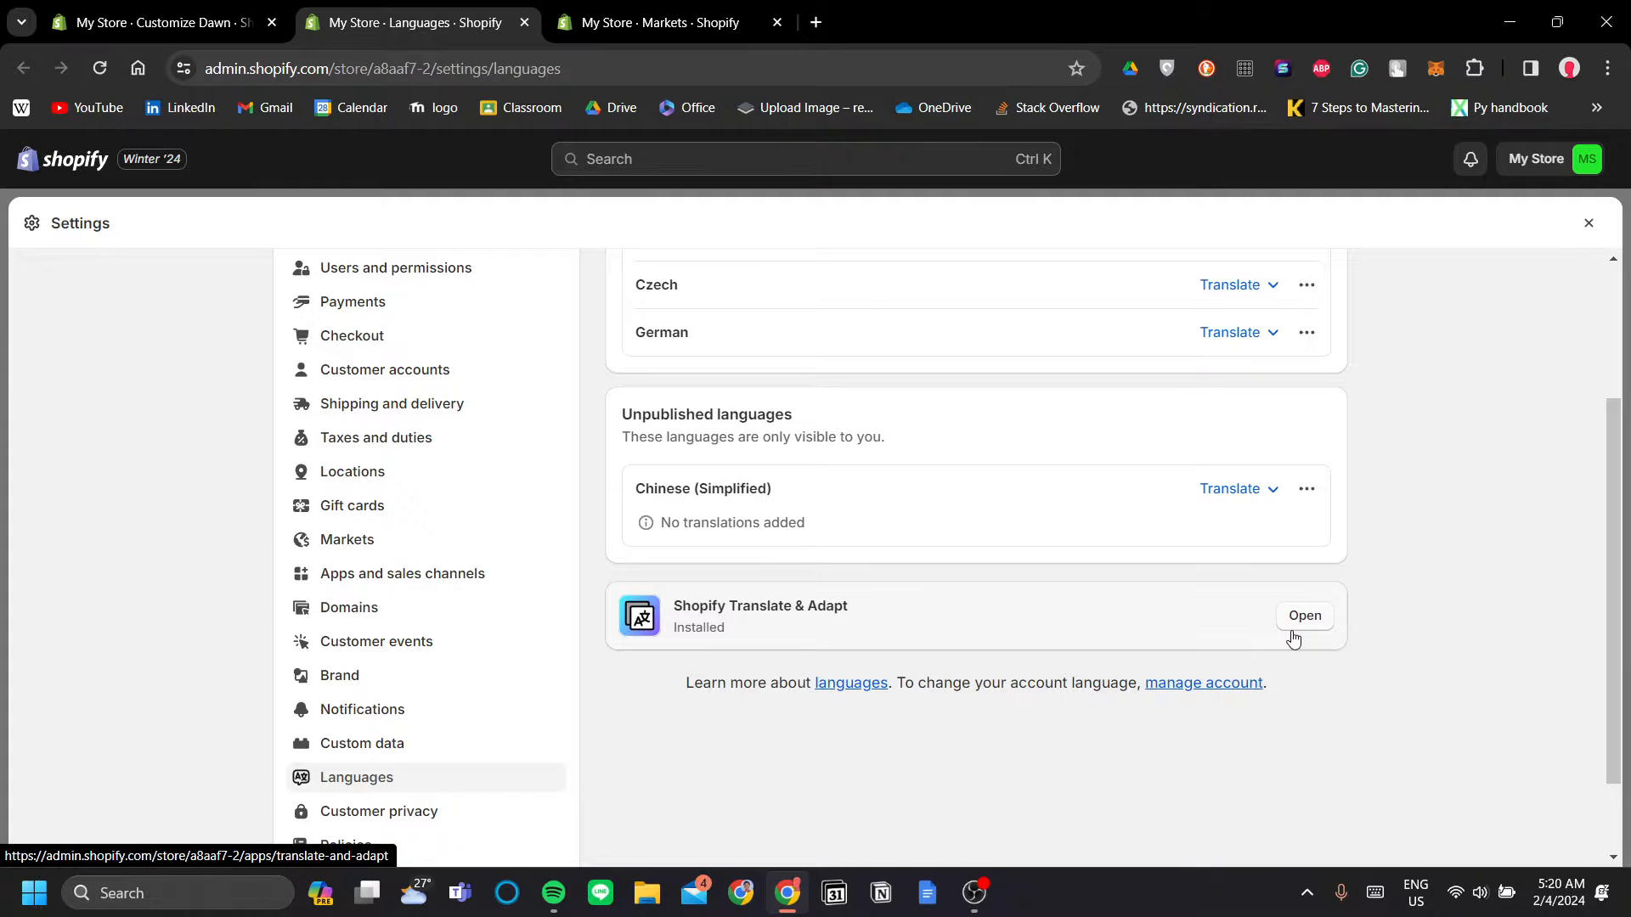
{"action": "scroll", "coordinate": [968, 493], "scroll_direction": "up", "scroll_amount": 3}
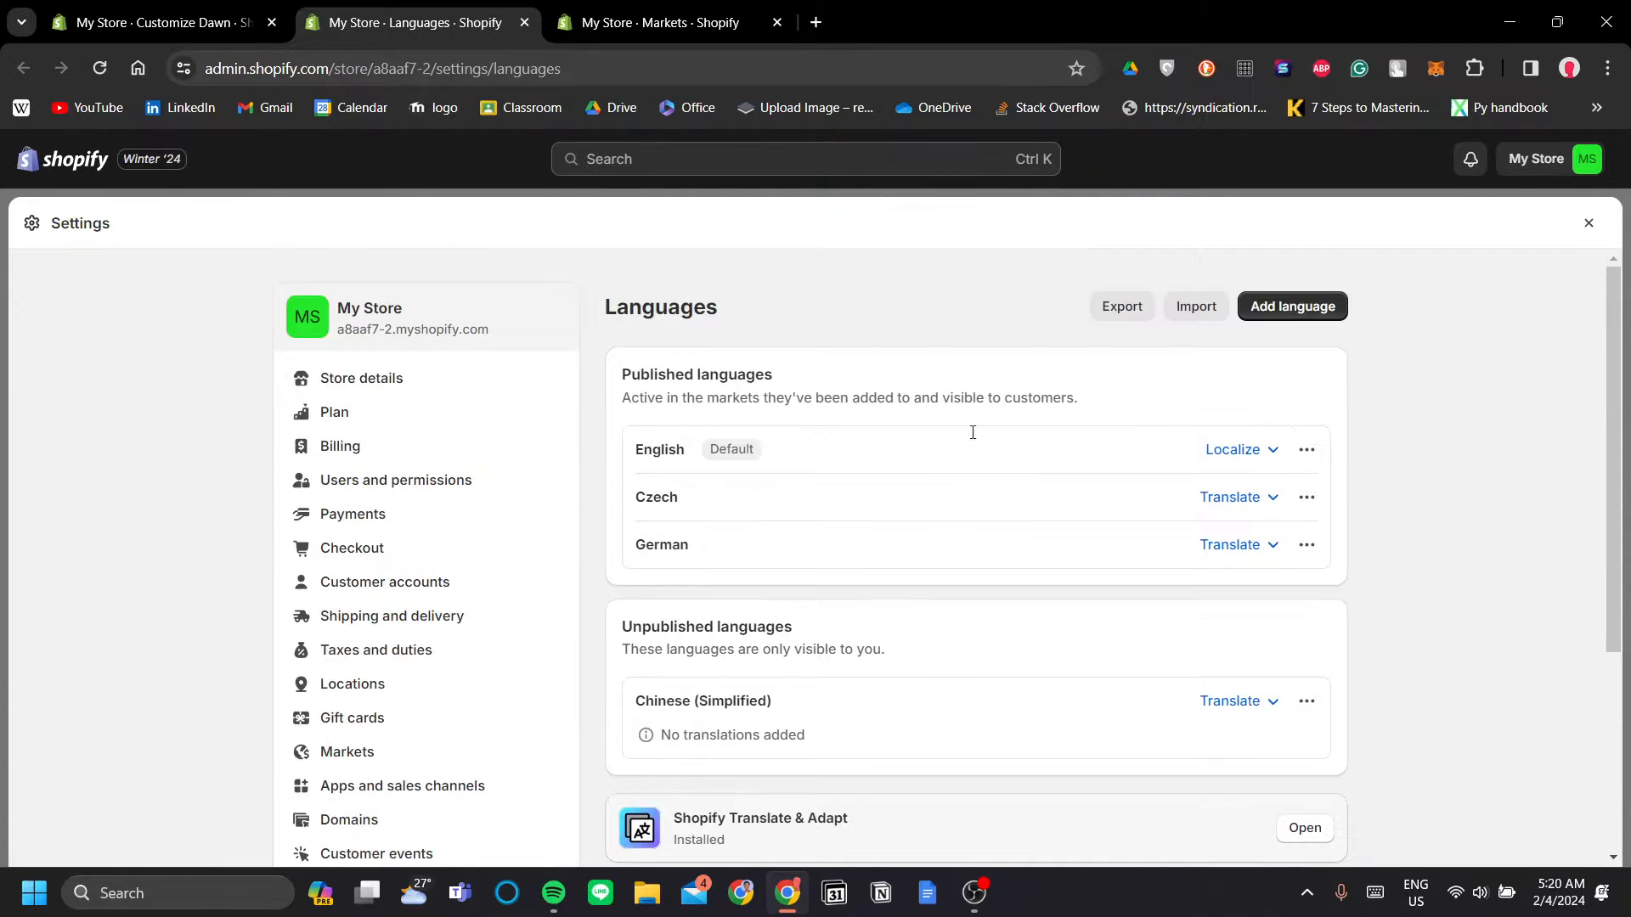
{"action": "scroll", "coordinate": [951, 656], "scroll_direction": "down", "scroll_amount": 1}
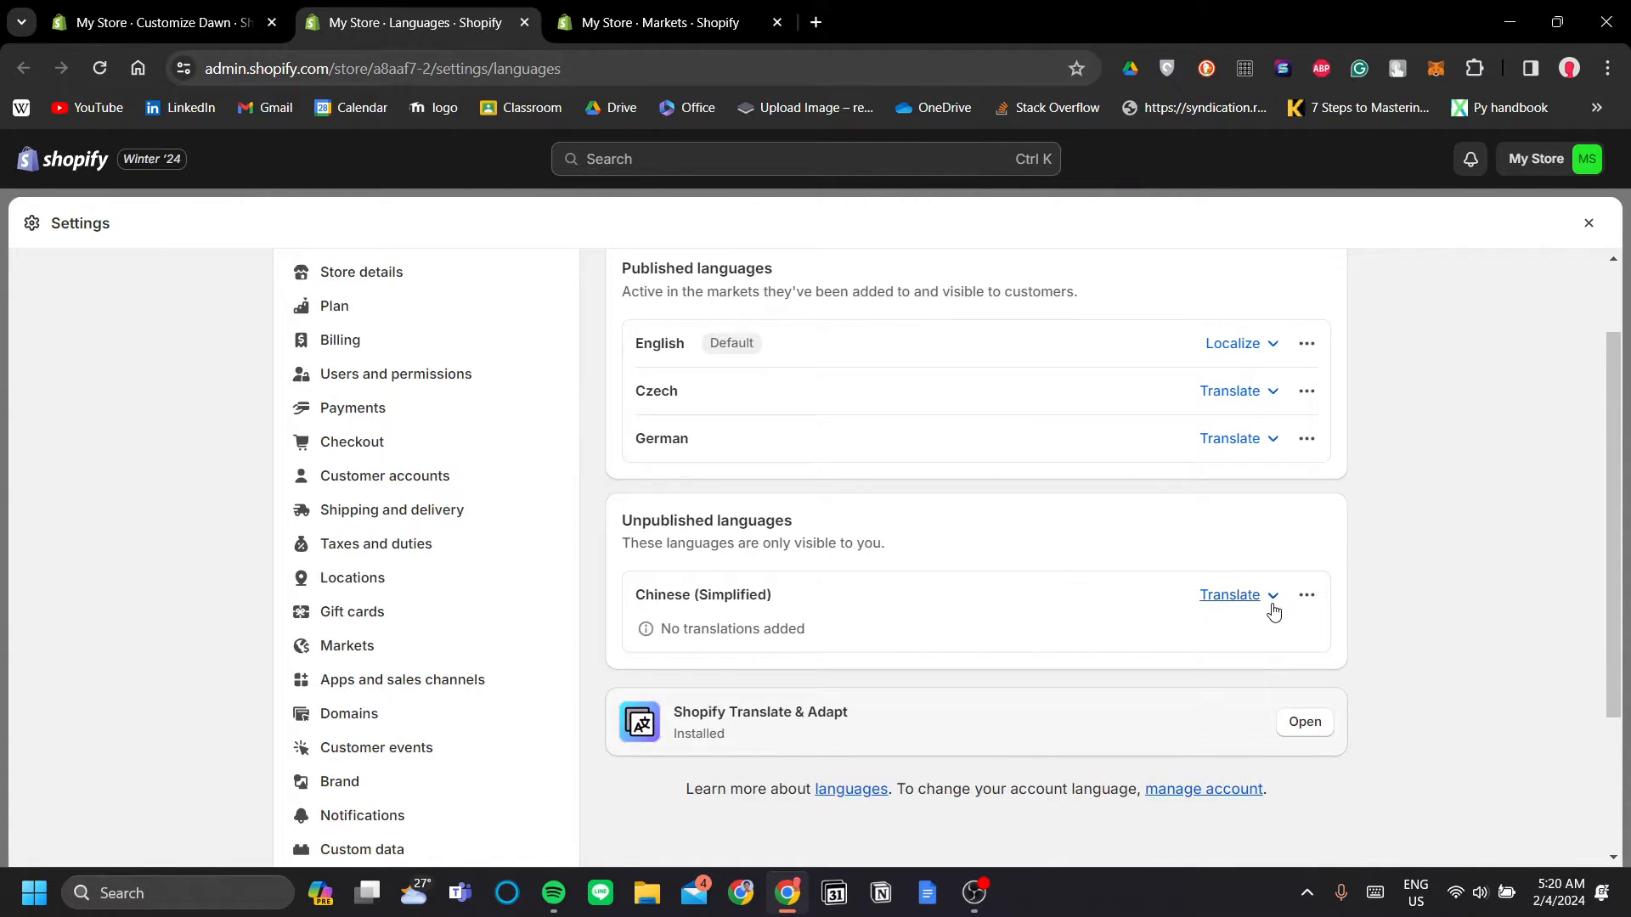
{"action": "left_click", "coordinate": [1238, 596]}
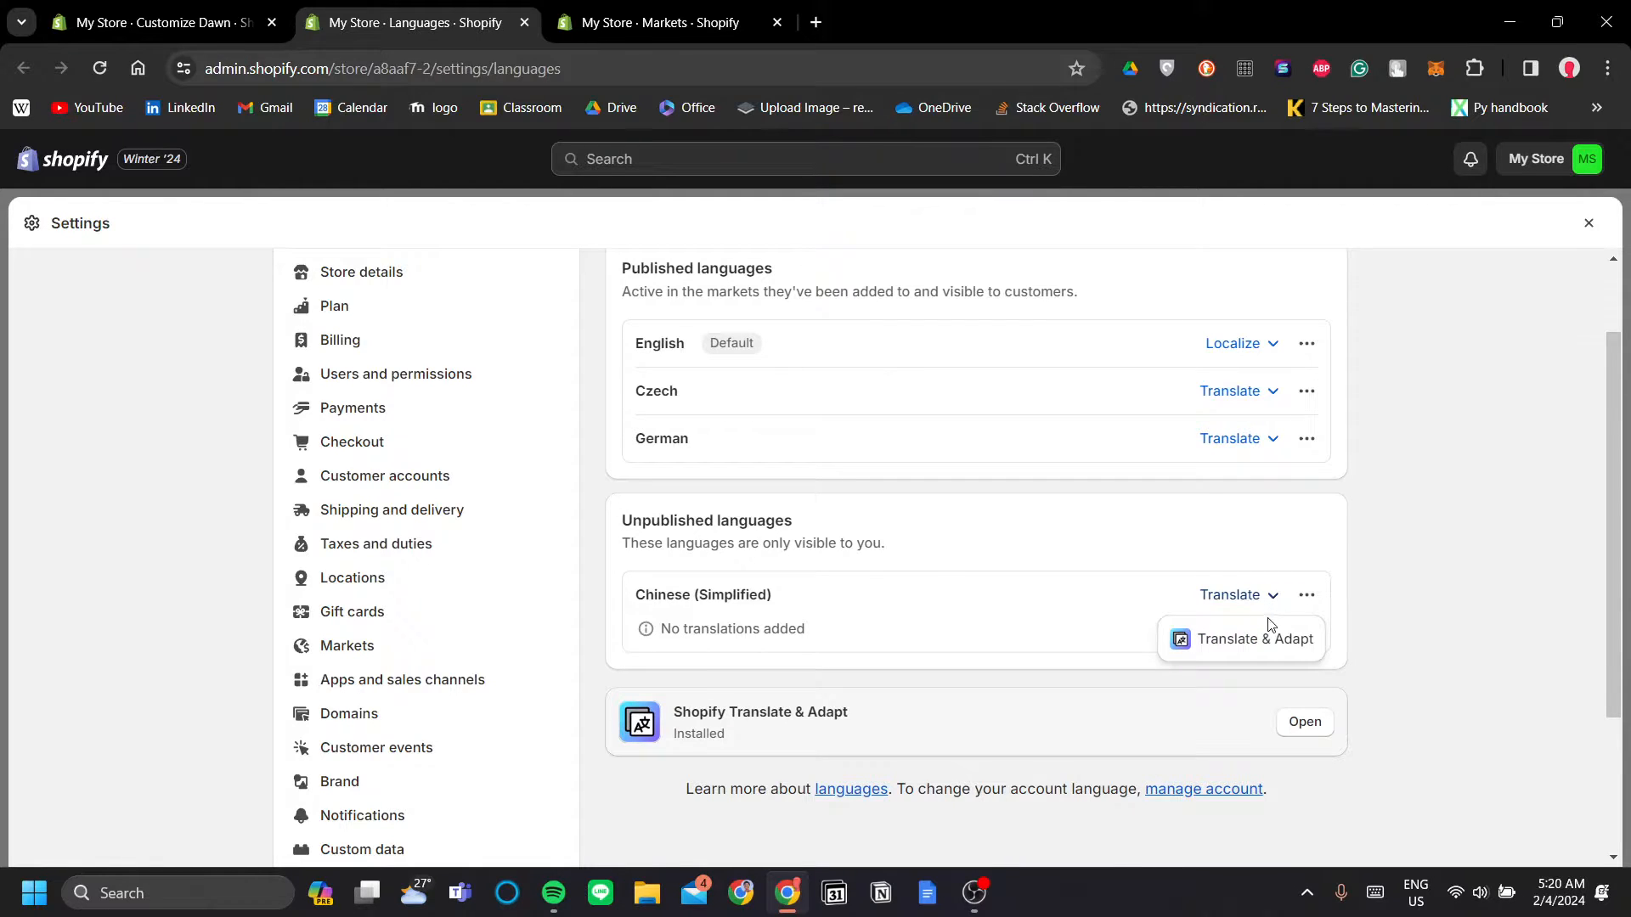
{"action": "left_click", "coordinate": [1085, 628]}
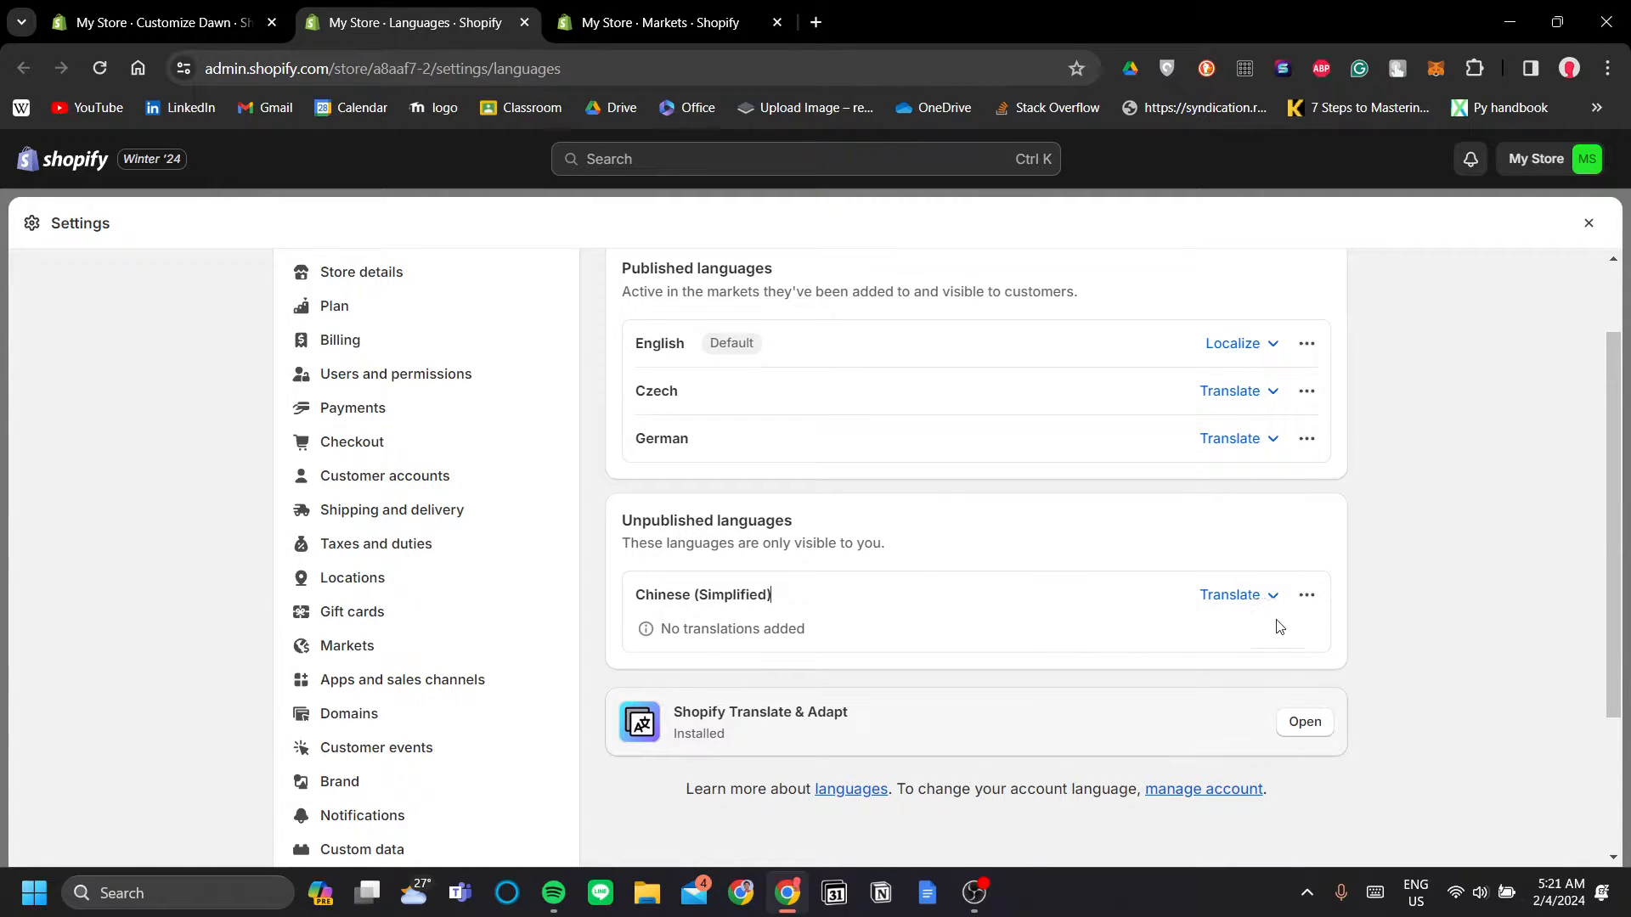
{"action": "left_click", "coordinate": [1307, 596]}
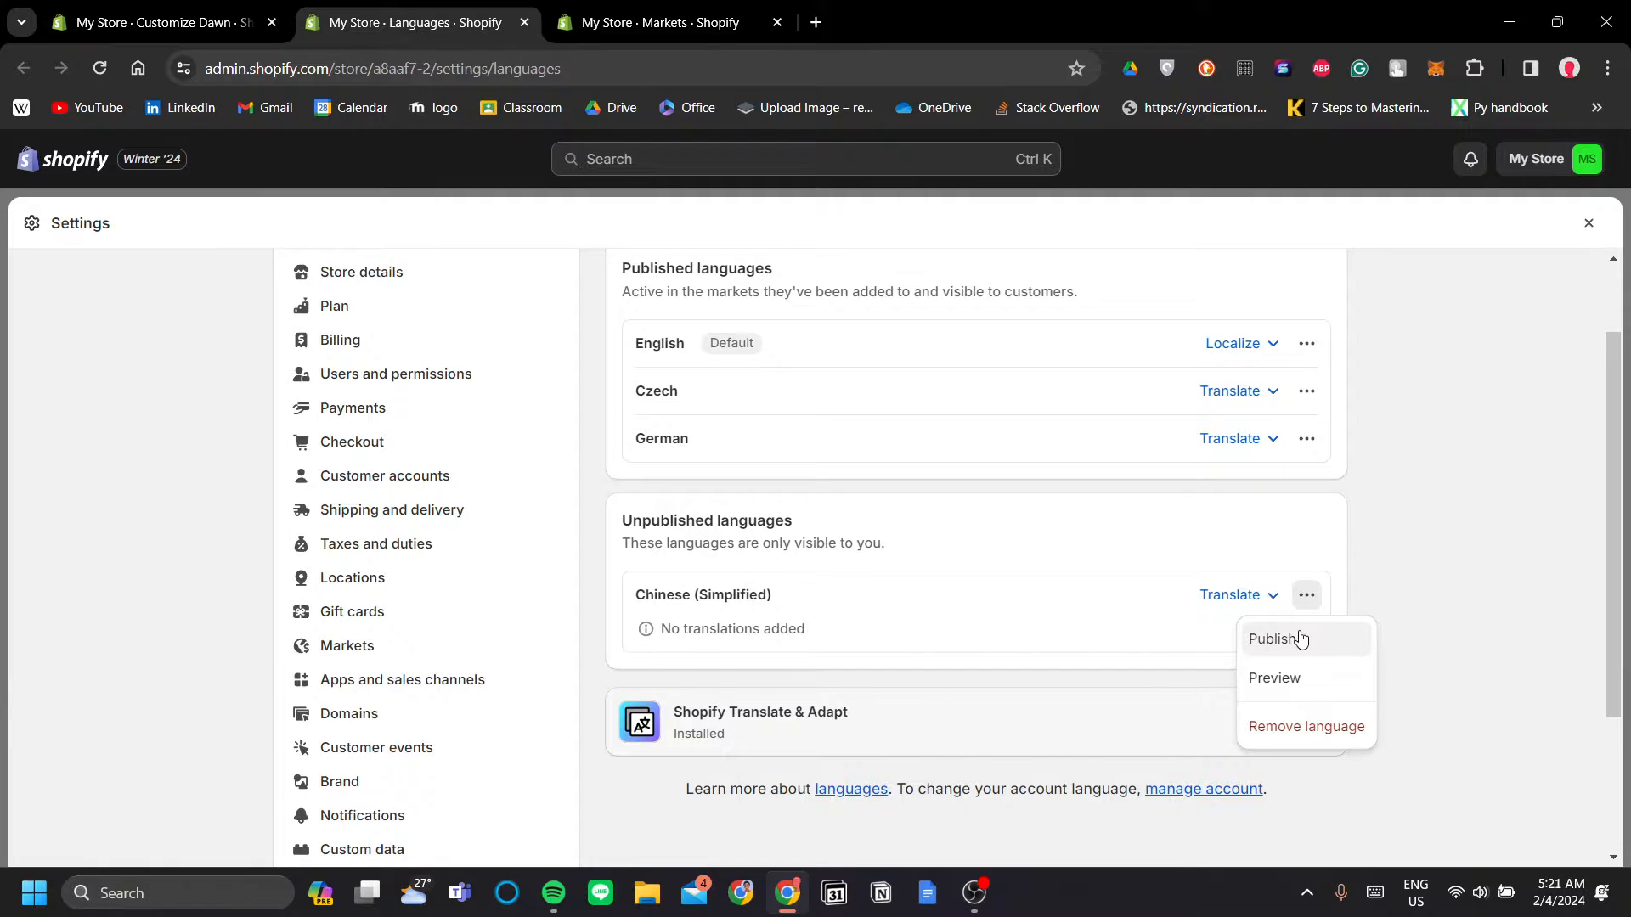
{"action": "left_click", "coordinate": [1416, 500]}
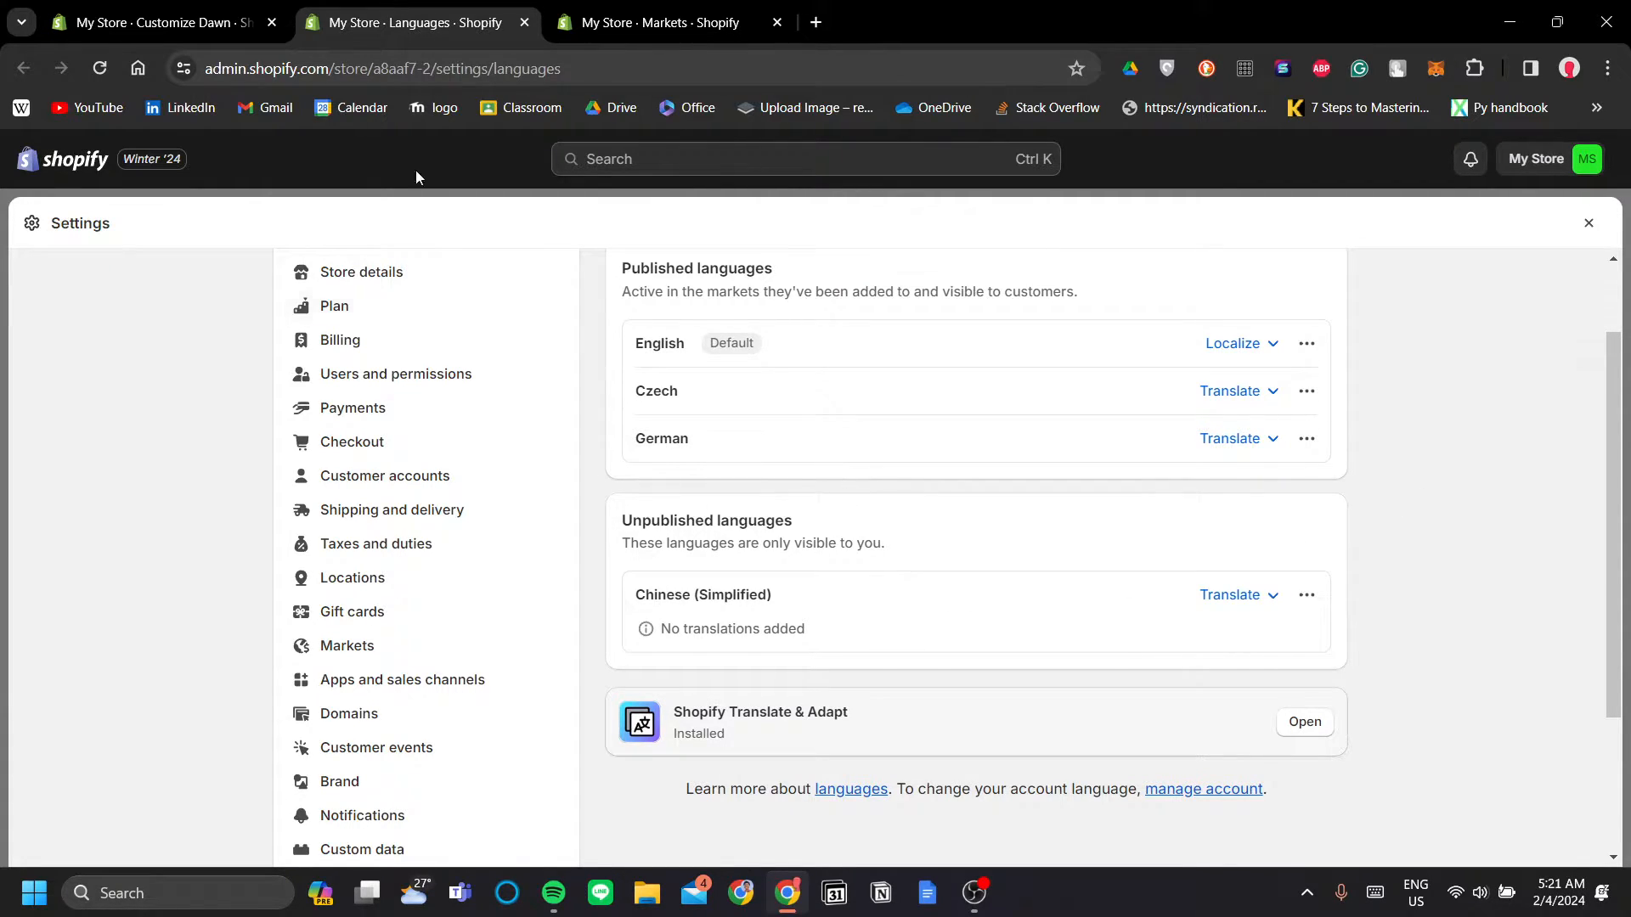
Return to the theme editor and open the store policy settings linked from the footer's policy links in a new tab
{"action": "left_click", "coordinate": [138, 7]}
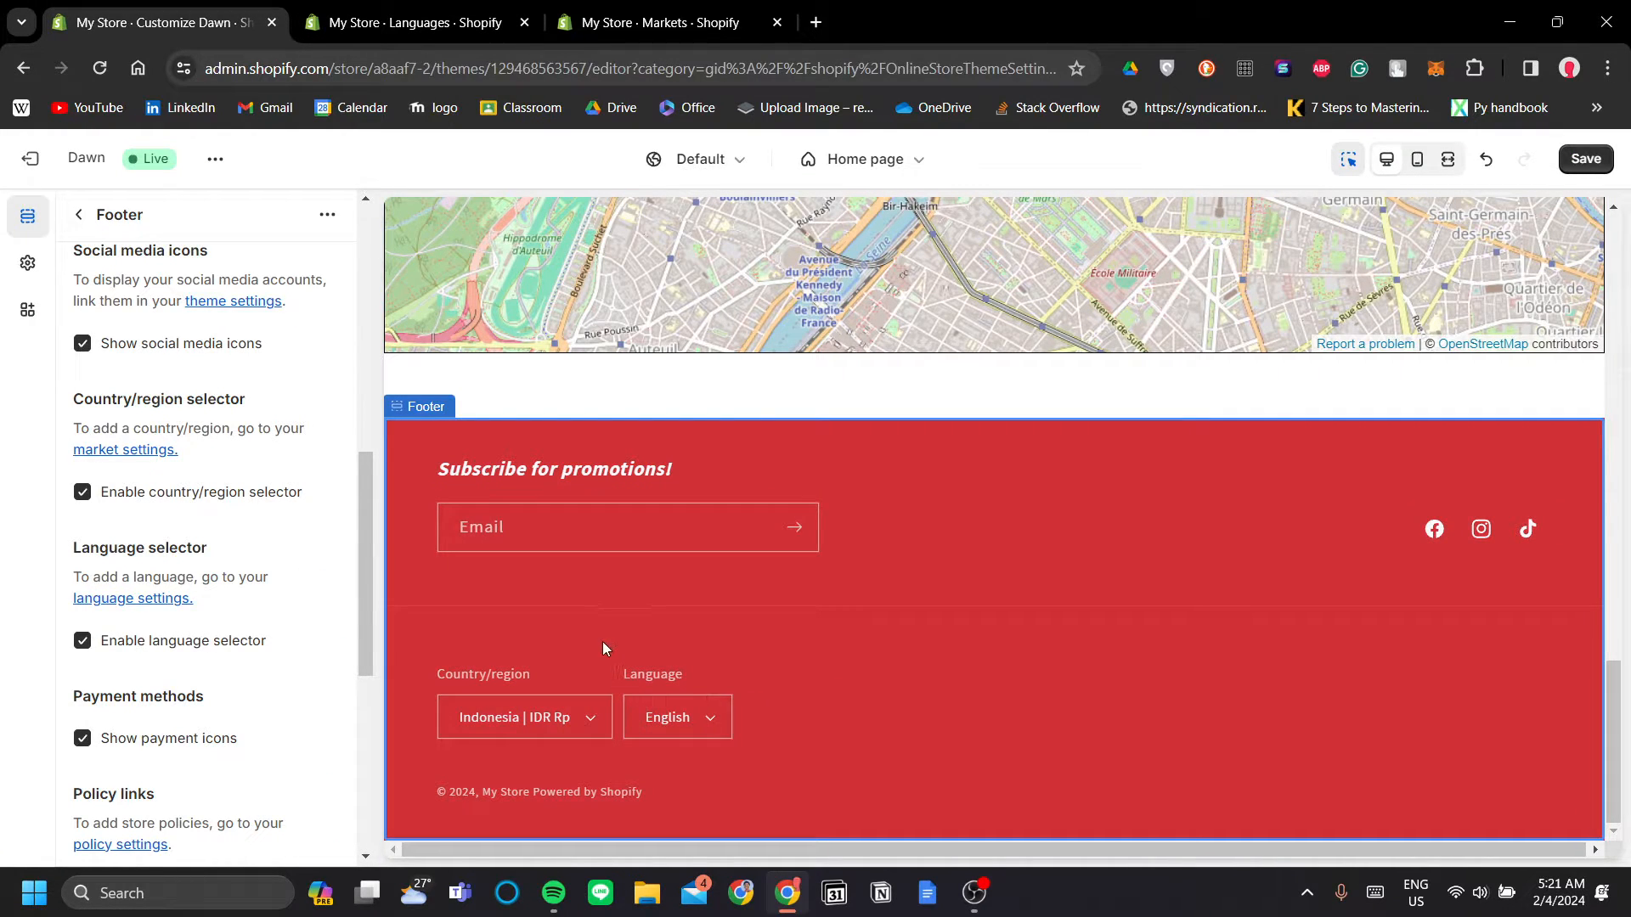
{"action": "scroll", "coordinate": [263, 605], "scroll_direction": "down", "scroll_amount": 3}
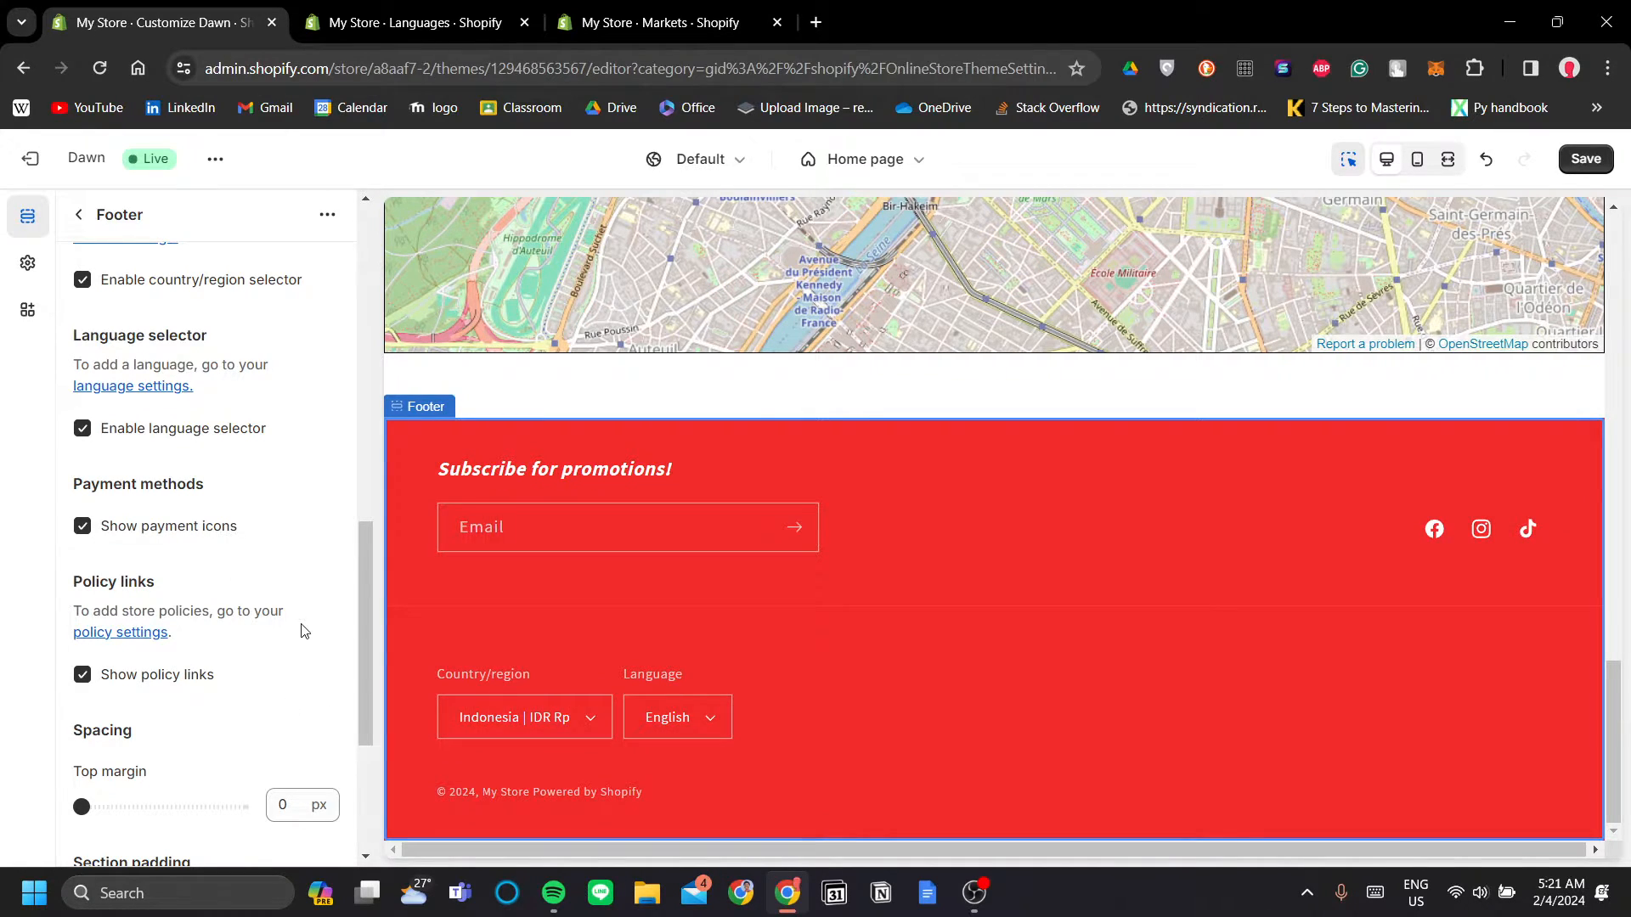
{"action": "scroll", "coordinate": [304, 630], "scroll_direction": "down", "scroll_amount": 3}
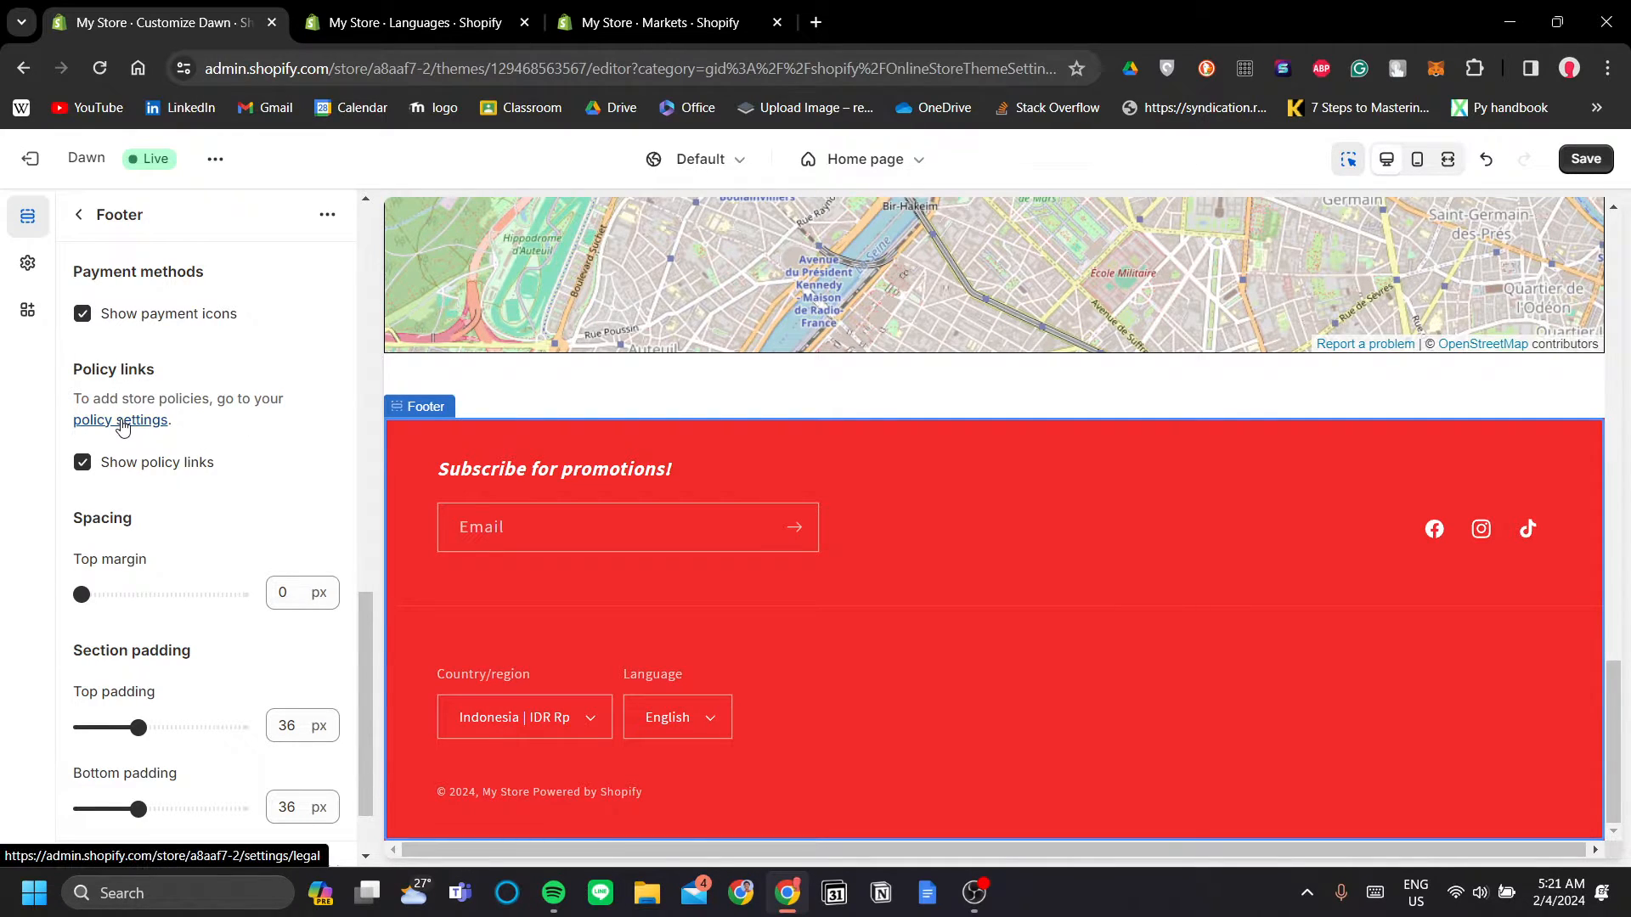
{"action": "right_click", "coordinate": [151, 420]}
{"action": "left_click", "coordinate": [202, 432]}
{"action": "left_click", "coordinate": [609, 24]}
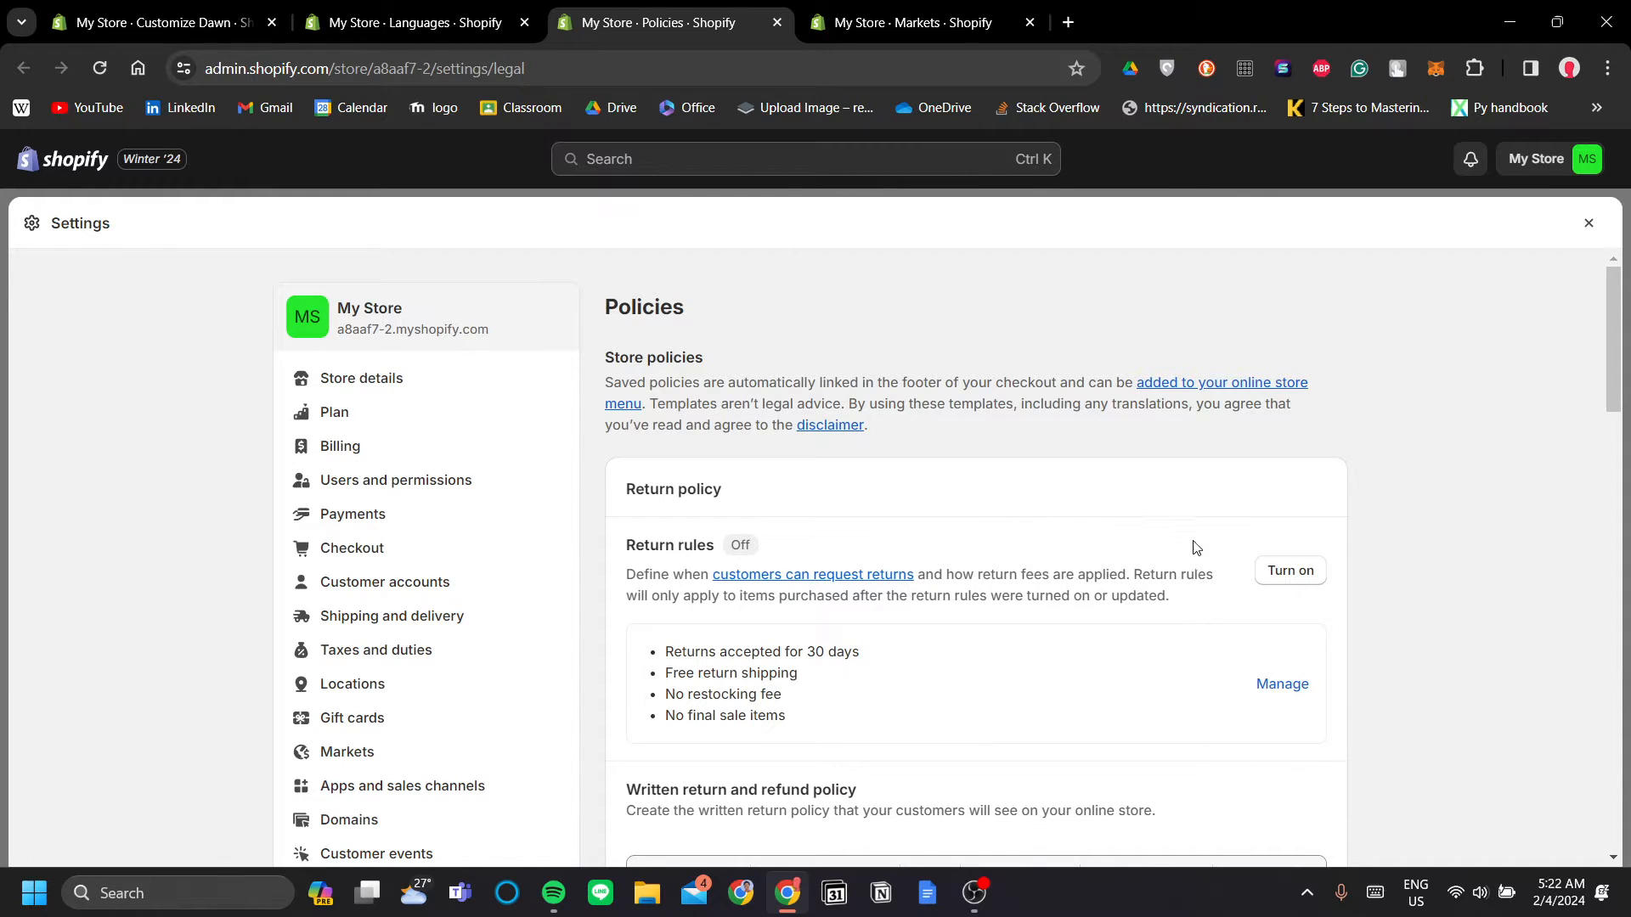
Look through the store policies from the return policy down to the contact information
{"action": "scroll", "coordinate": [1192, 547], "scroll_direction": "down", "scroll_amount": 1}
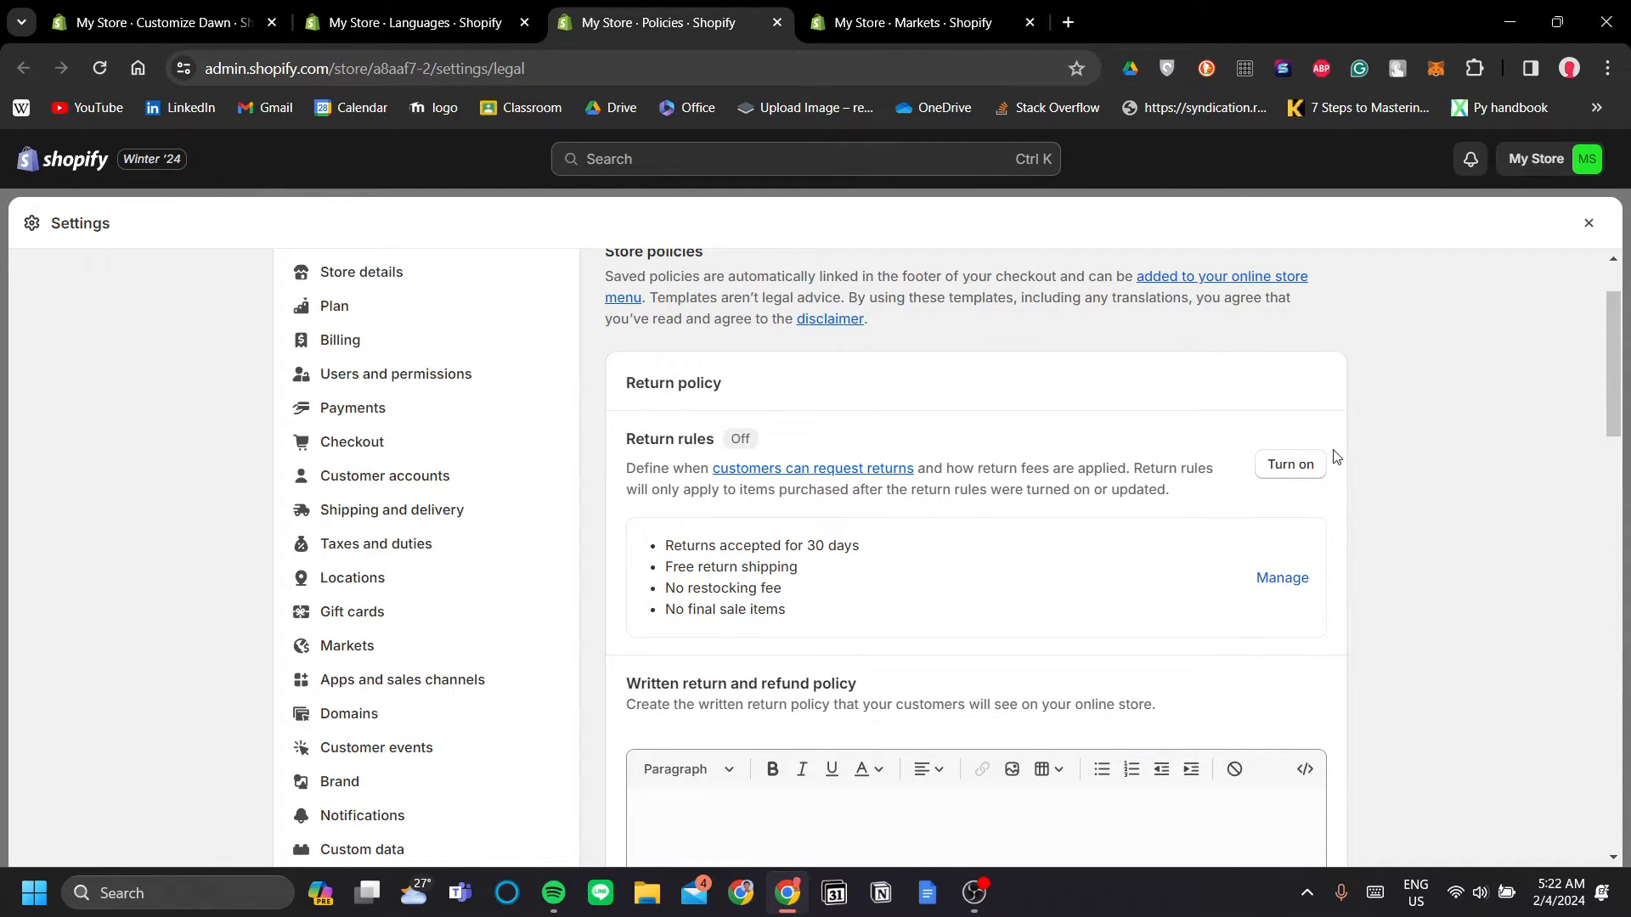
{"action": "scroll", "coordinate": [1019, 486], "scroll_direction": "down", "scroll_amount": 2}
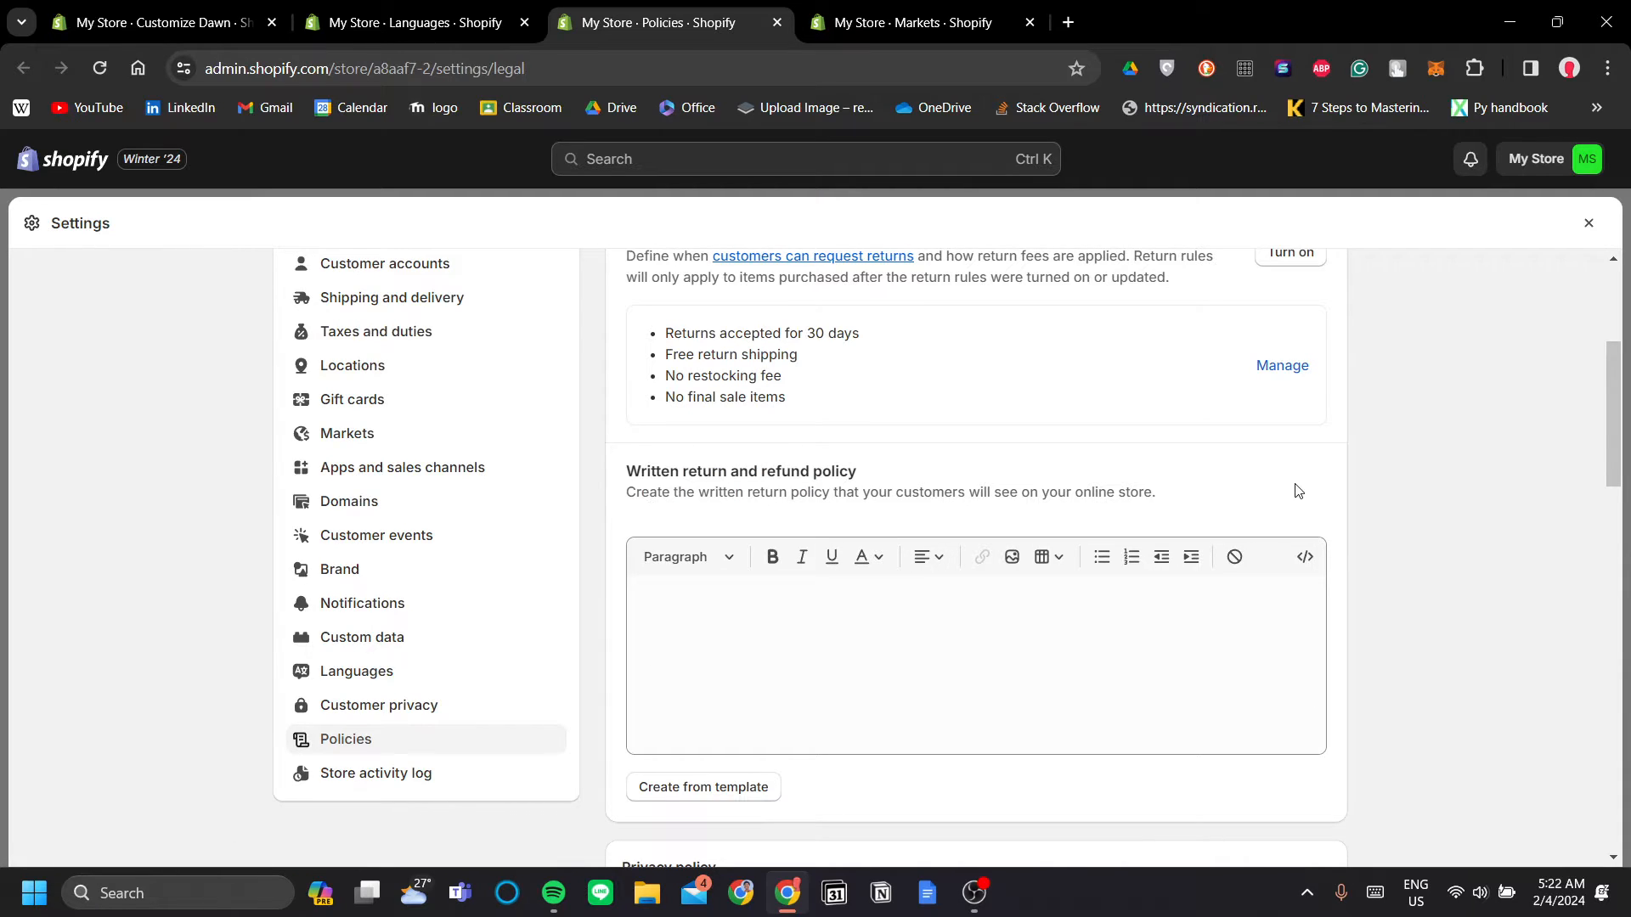
{"action": "scroll", "coordinate": [1300, 492], "scroll_direction": "down", "scroll_amount": 1}
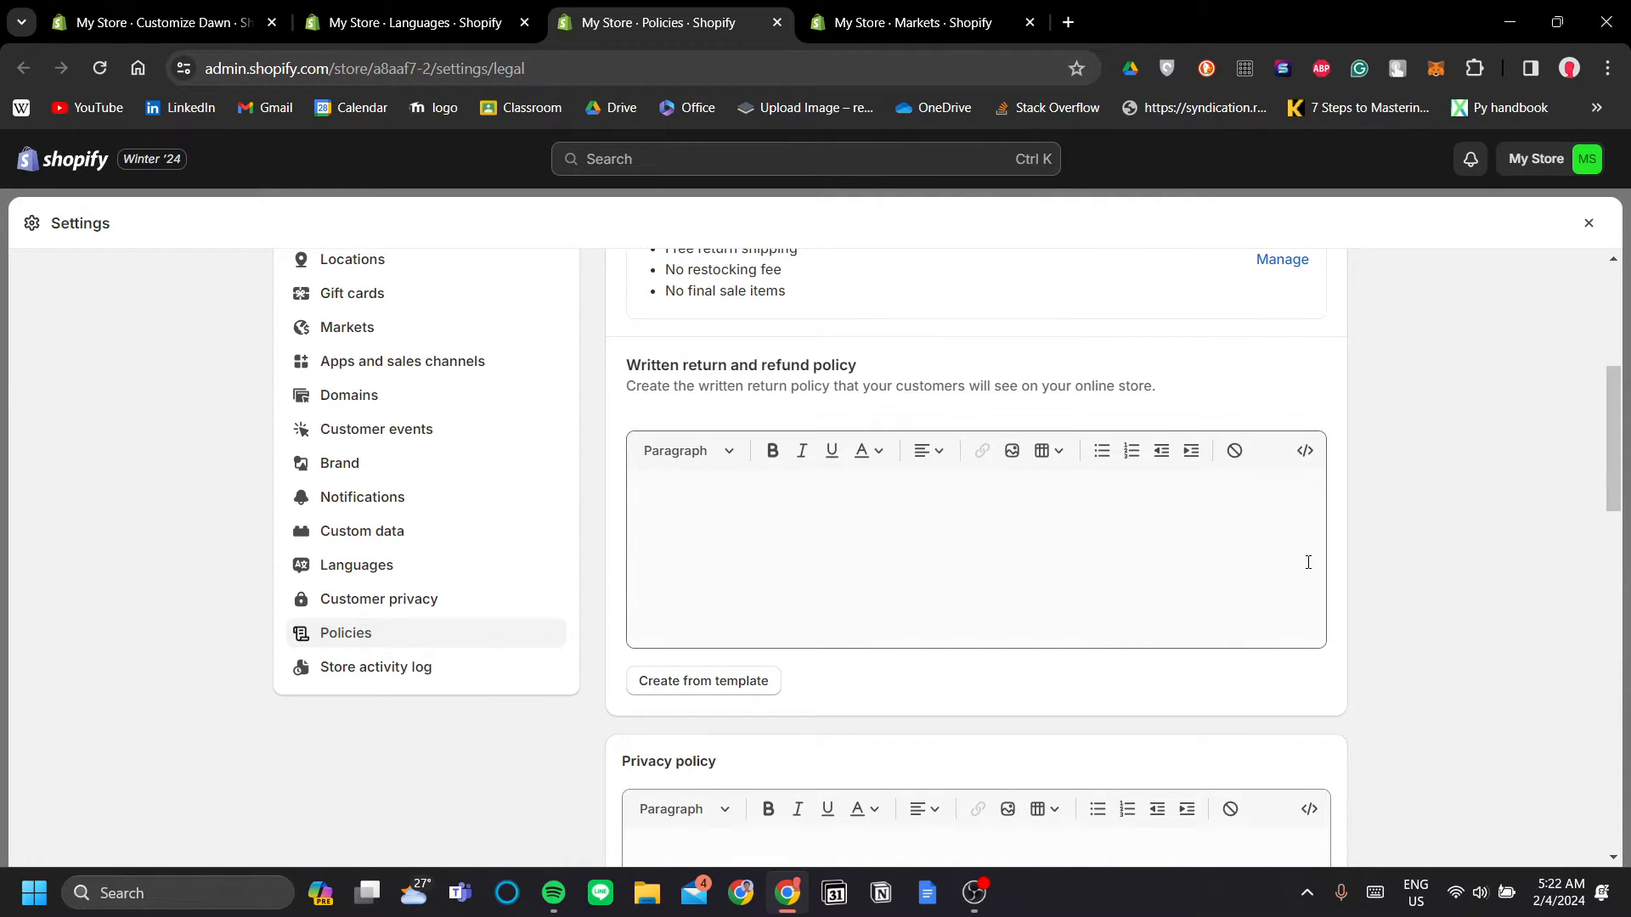
{"action": "scroll", "coordinate": [1308, 563], "scroll_direction": "down", "scroll_amount": 3}
{"action": "scroll", "coordinate": [692, 476], "scroll_direction": "down", "scroll_amount": 1}
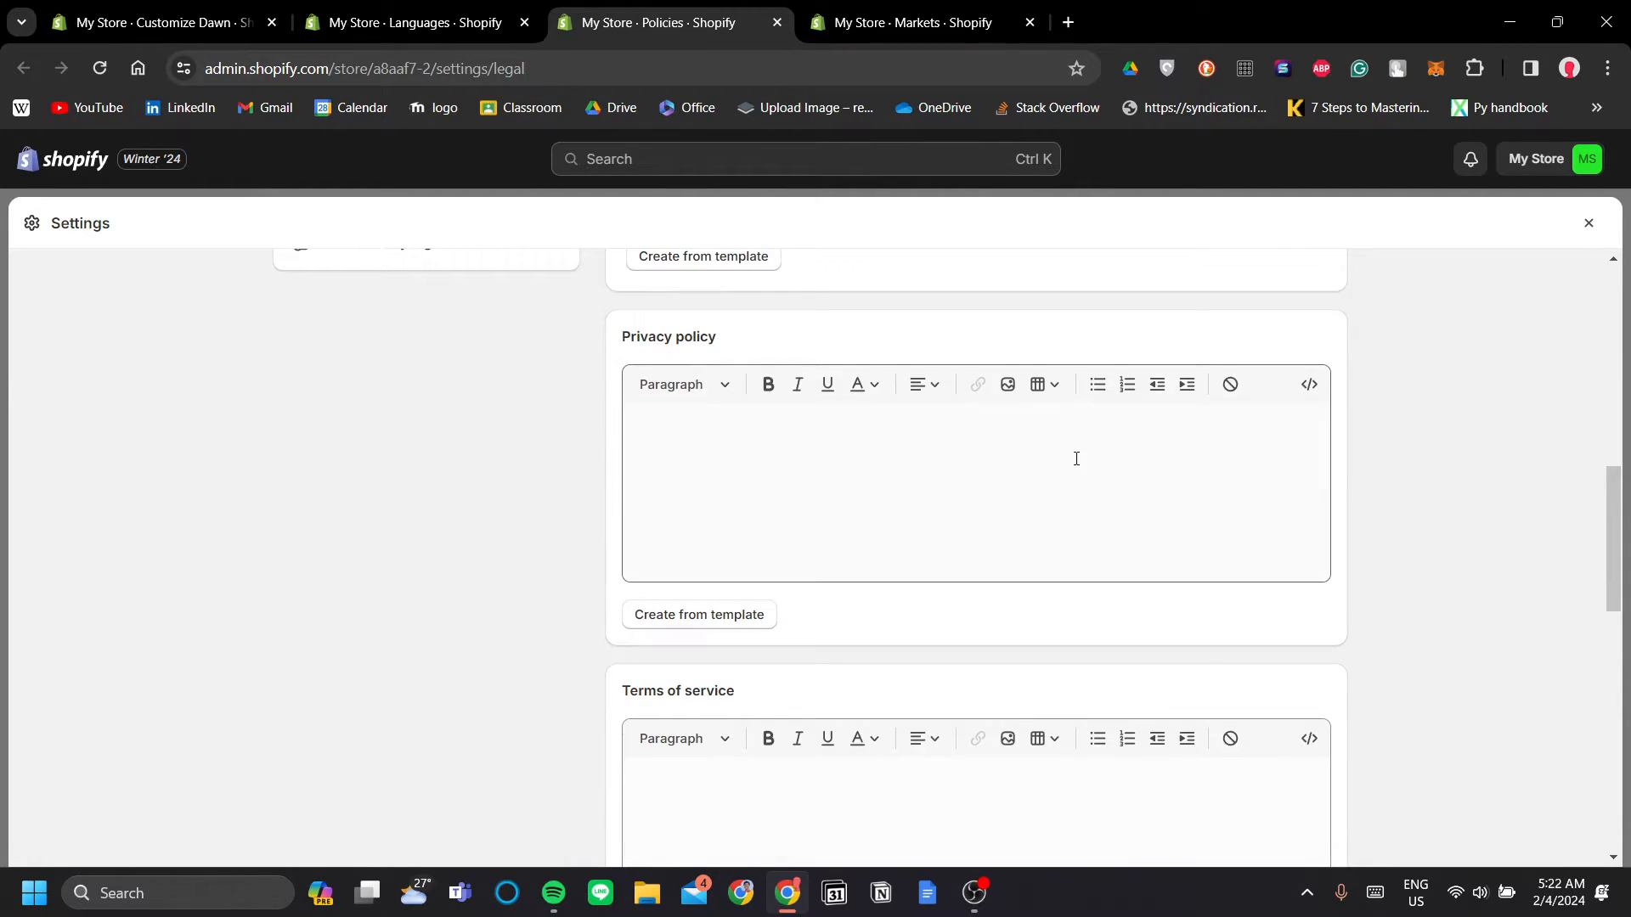
{"action": "scroll", "coordinate": [1076, 458], "scroll_direction": "down", "scroll_amount": 4}
{"action": "scroll", "coordinate": [854, 471], "scroll_direction": "down", "scroll_amount": 6}
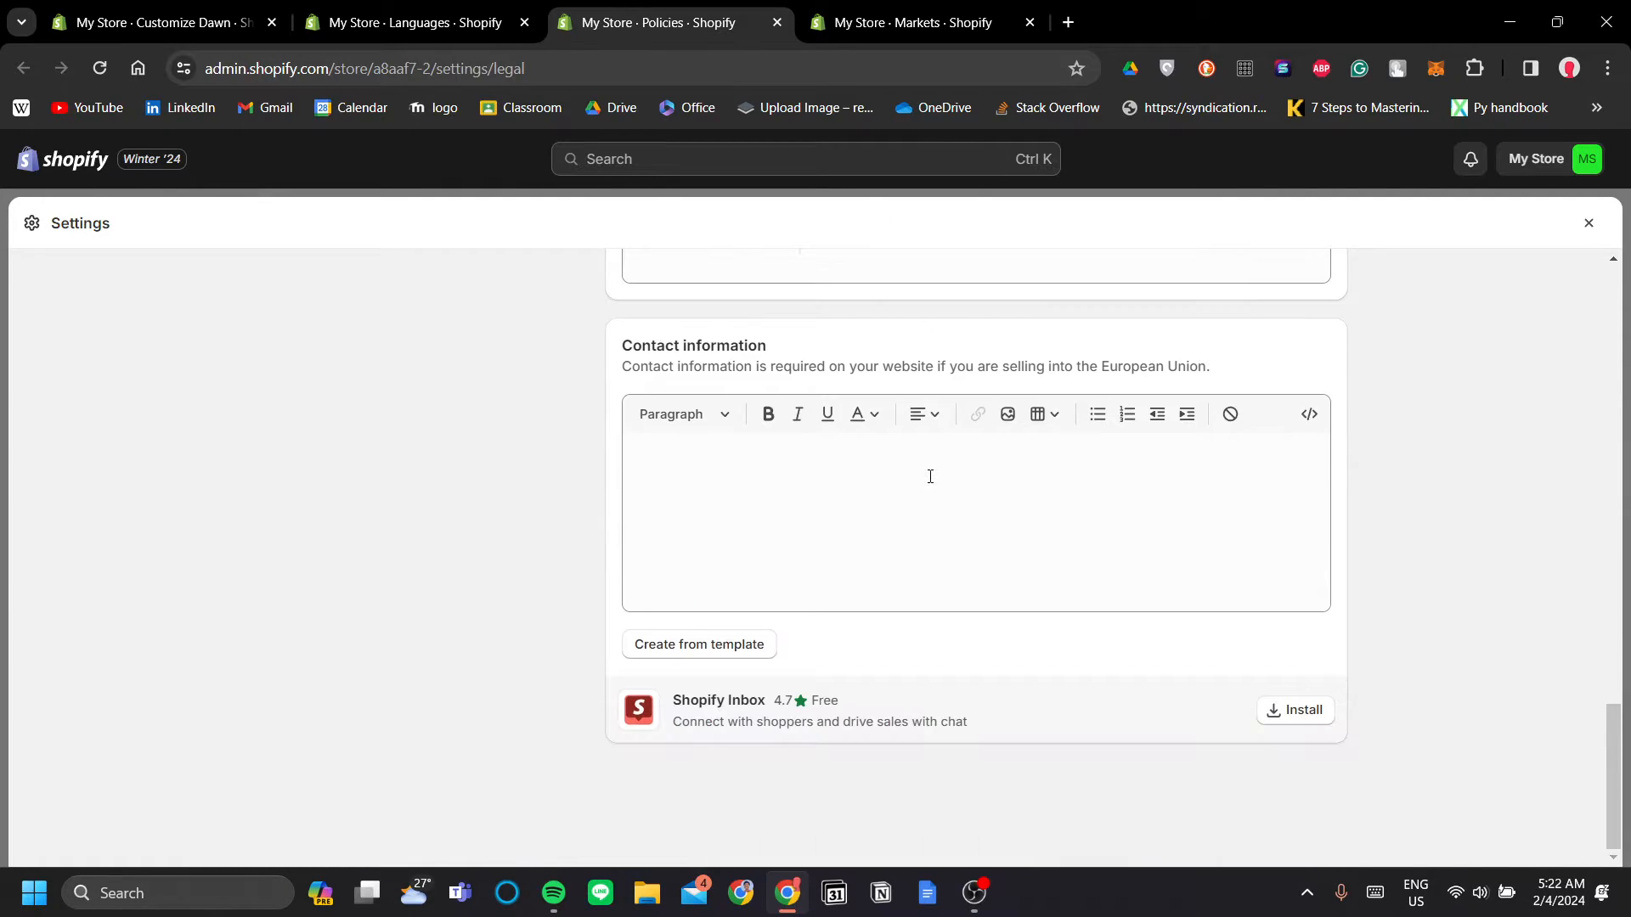
Close the policies, markets and languages settings pages and return to the theme editor's footer settings
{"action": "scroll", "coordinate": [1115, 669], "scroll_direction": "up", "scroll_amount": 5}
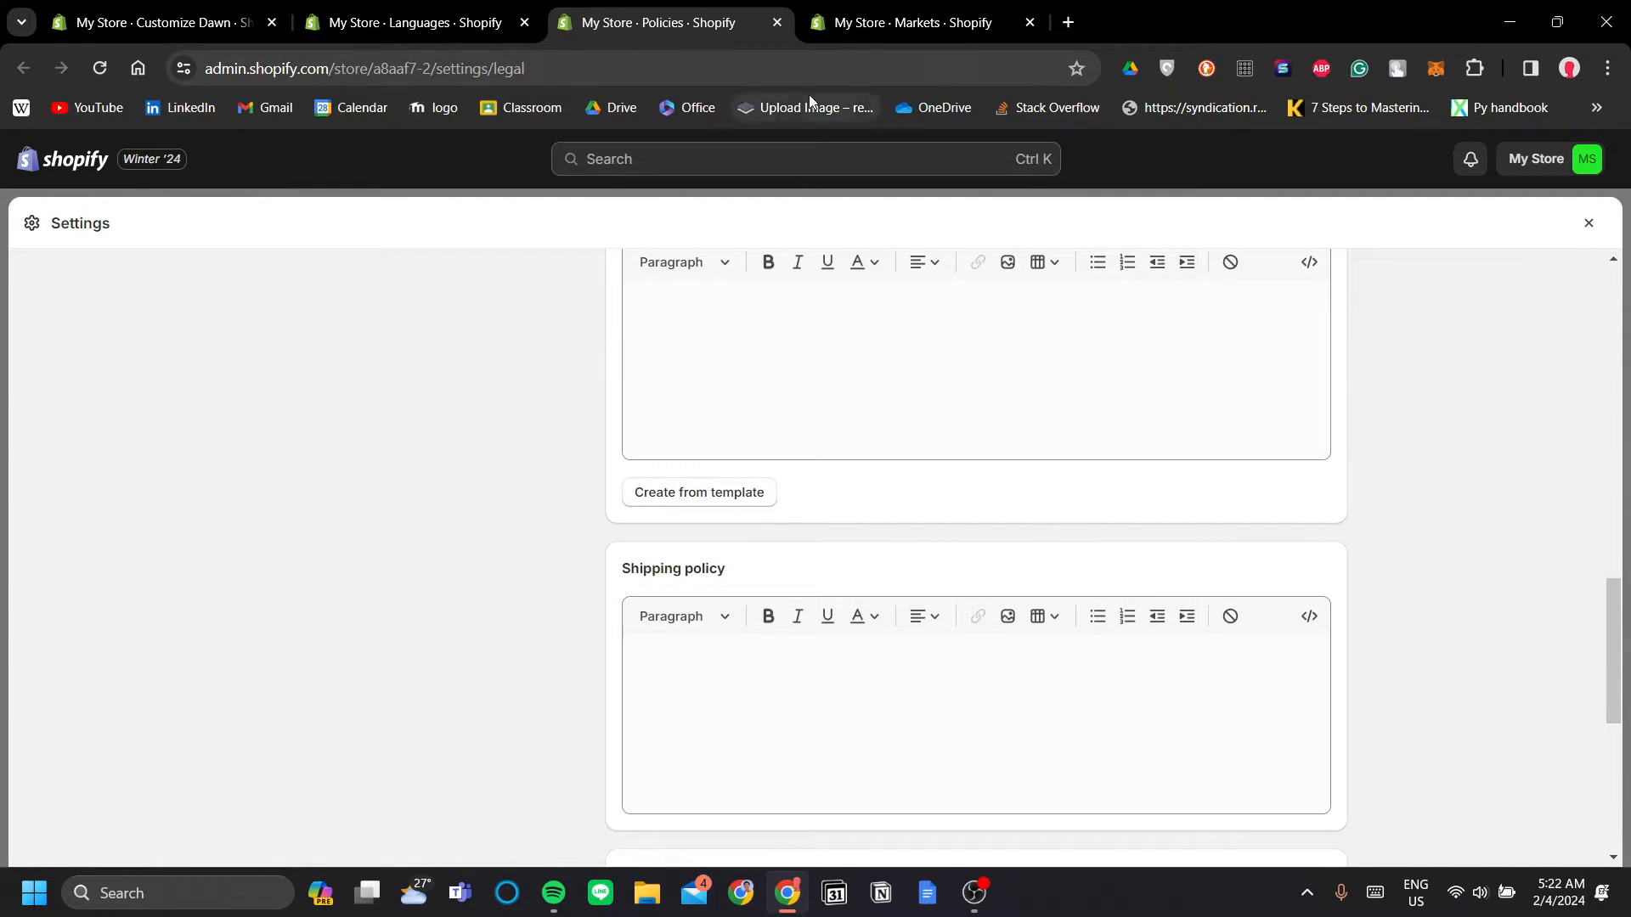
{"action": "left_click", "coordinate": [784, 27]}
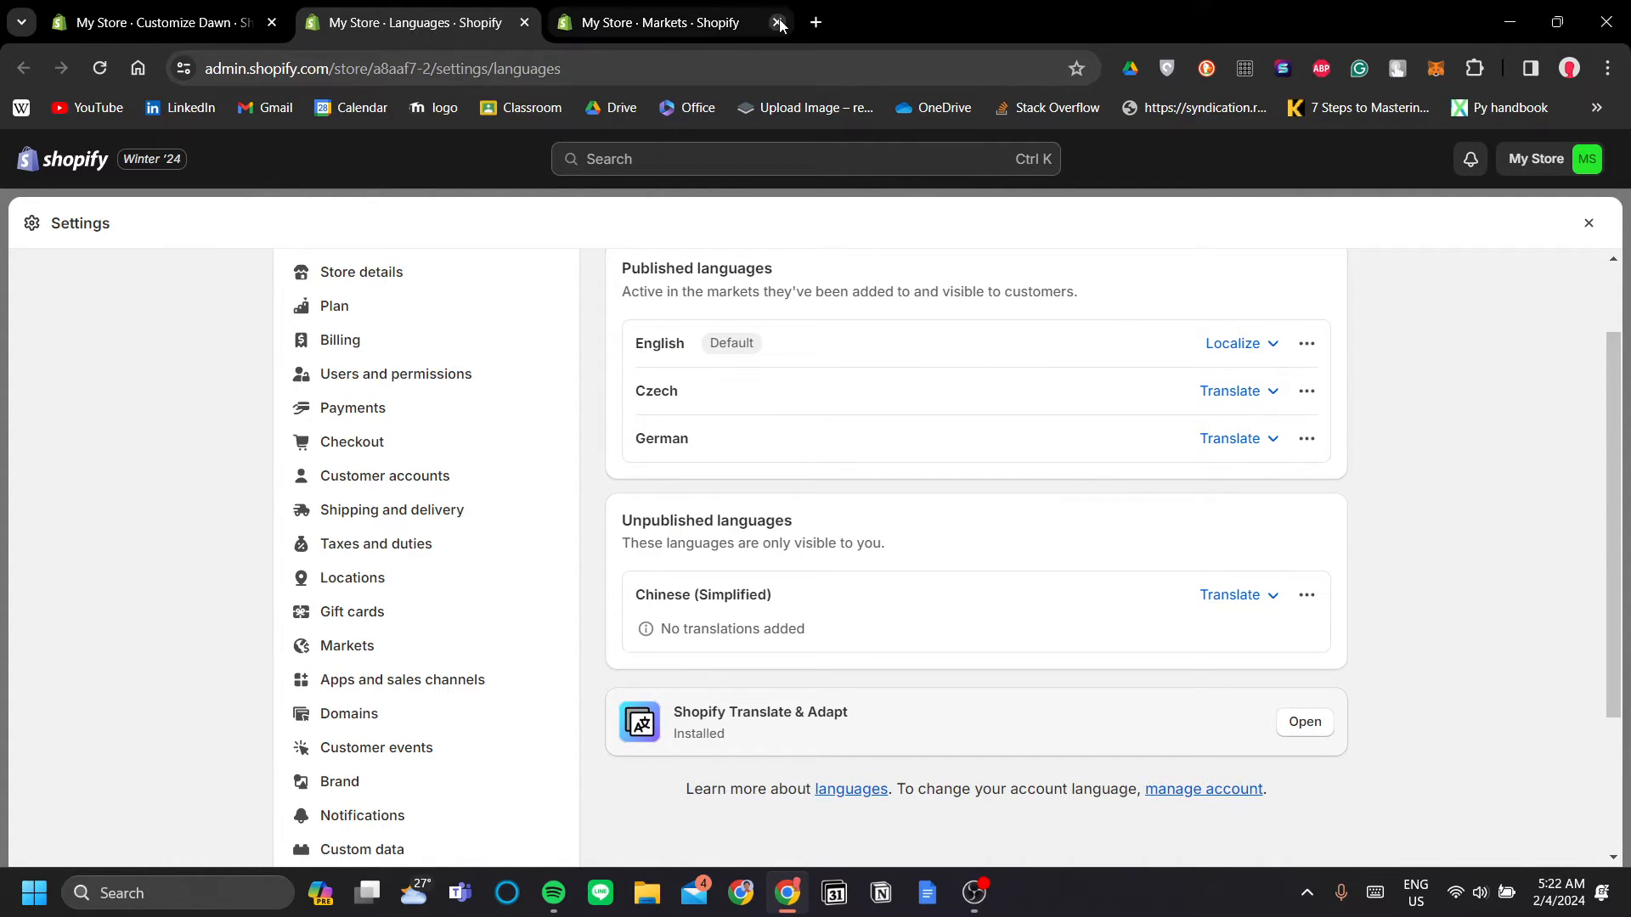
{"action": "left_click", "coordinate": [776, 22]}
{"action": "left_click", "coordinate": [525, 23]}
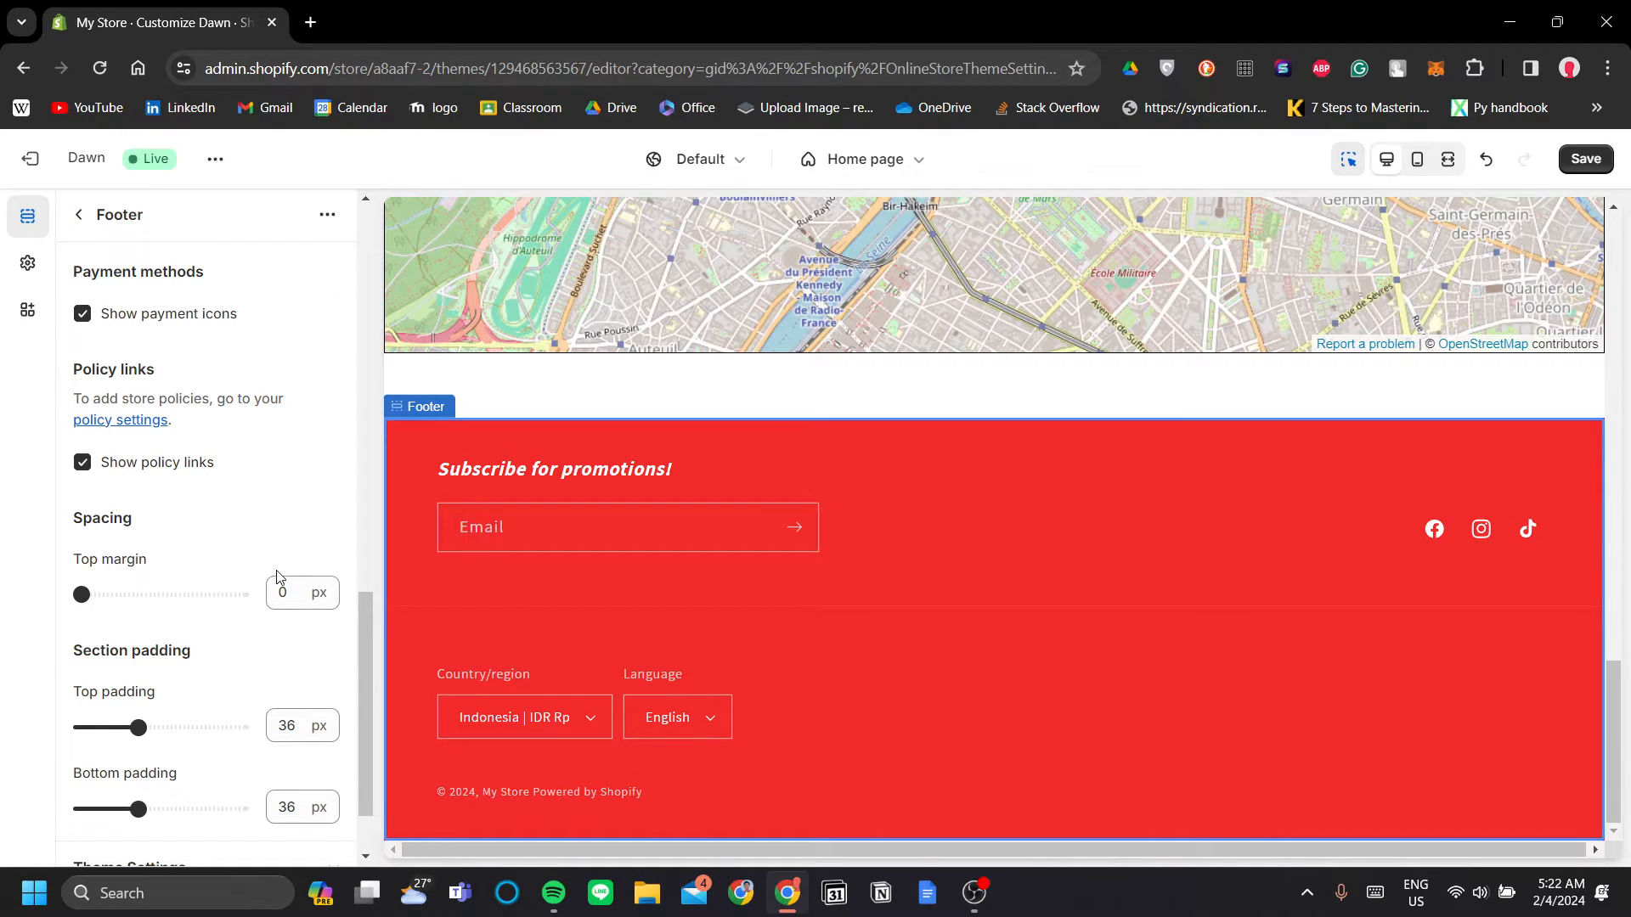
Hide the email signup in the footer
{"action": "scroll", "coordinate": [276, 577], "scroll_direction": "down", "scroll_amount": 2}
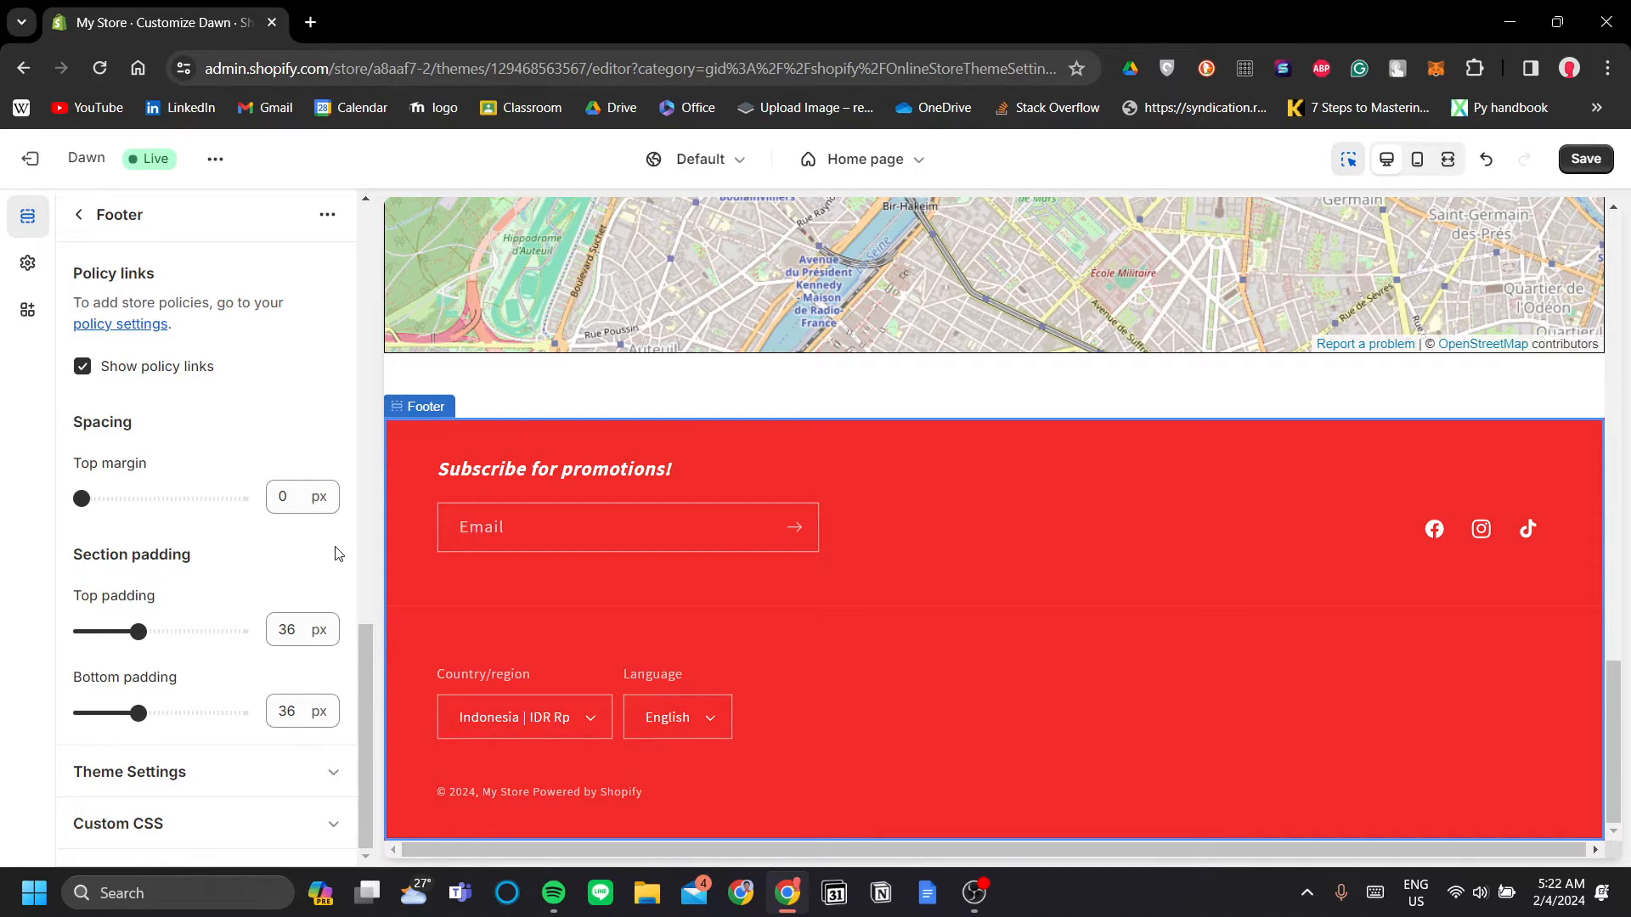
{"action": "scroll", "coordinate": [255, 589], "scroll_direction": "up", "scroll_amount": 2}
{"action": "scroll", "coordinate": [284, 590], "scroll_direction": "down", "scroll_amount": 1}
{"action": "scroll", "coordinate": [285, 589], "scroll_direction": "up", "scroll_amount": 10}
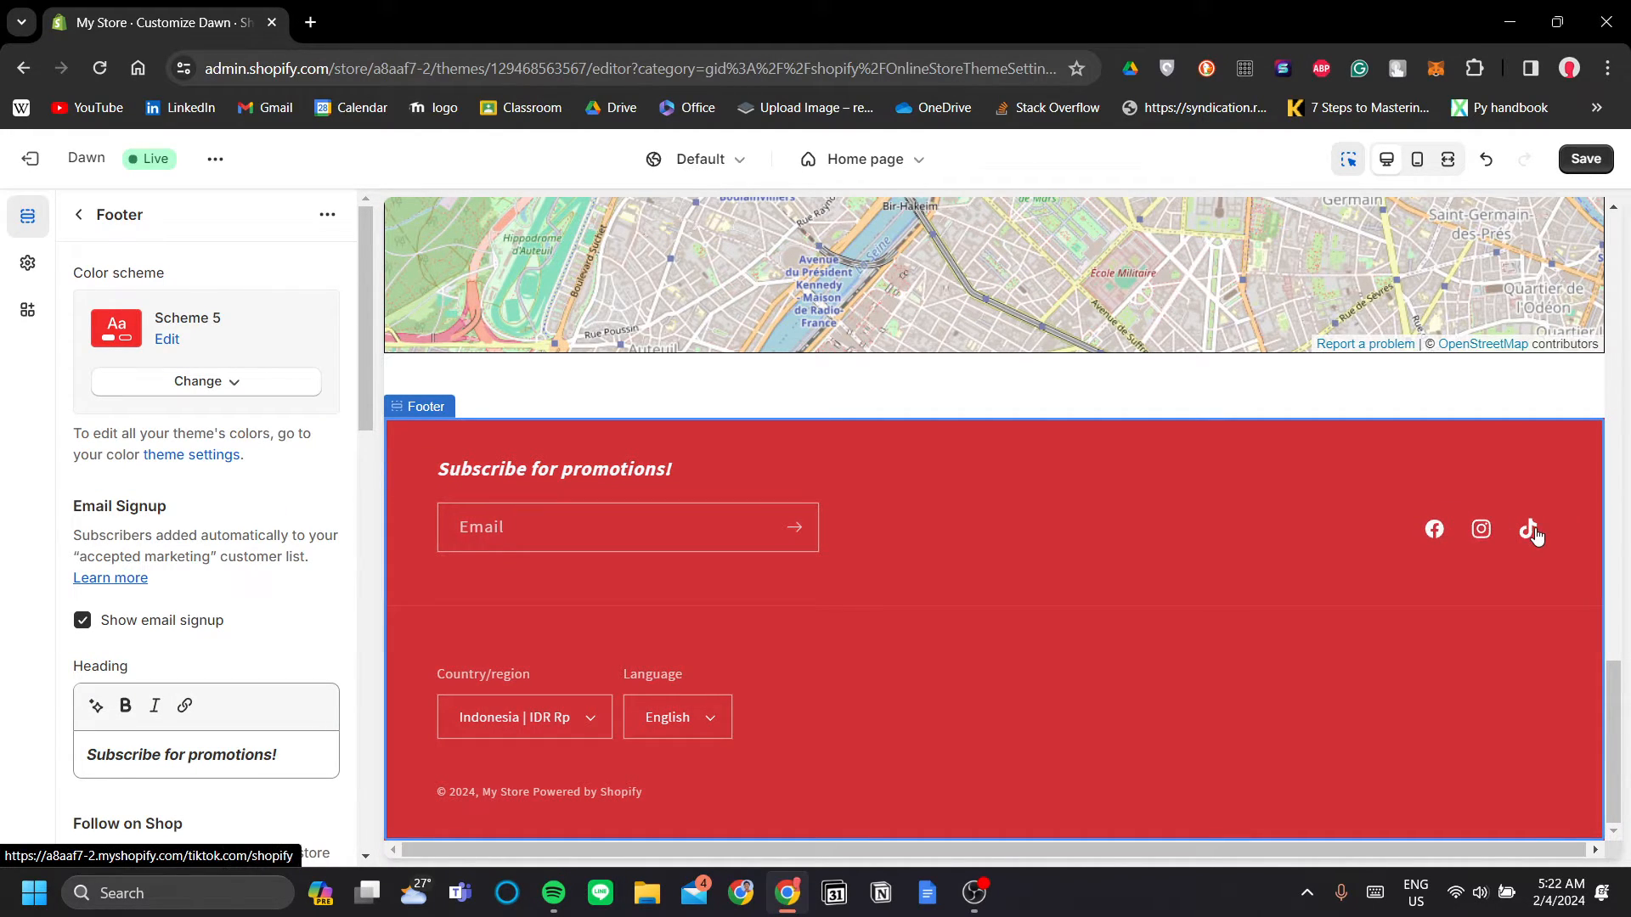
{"action": "left_click", "coordinate": [82, 621]}
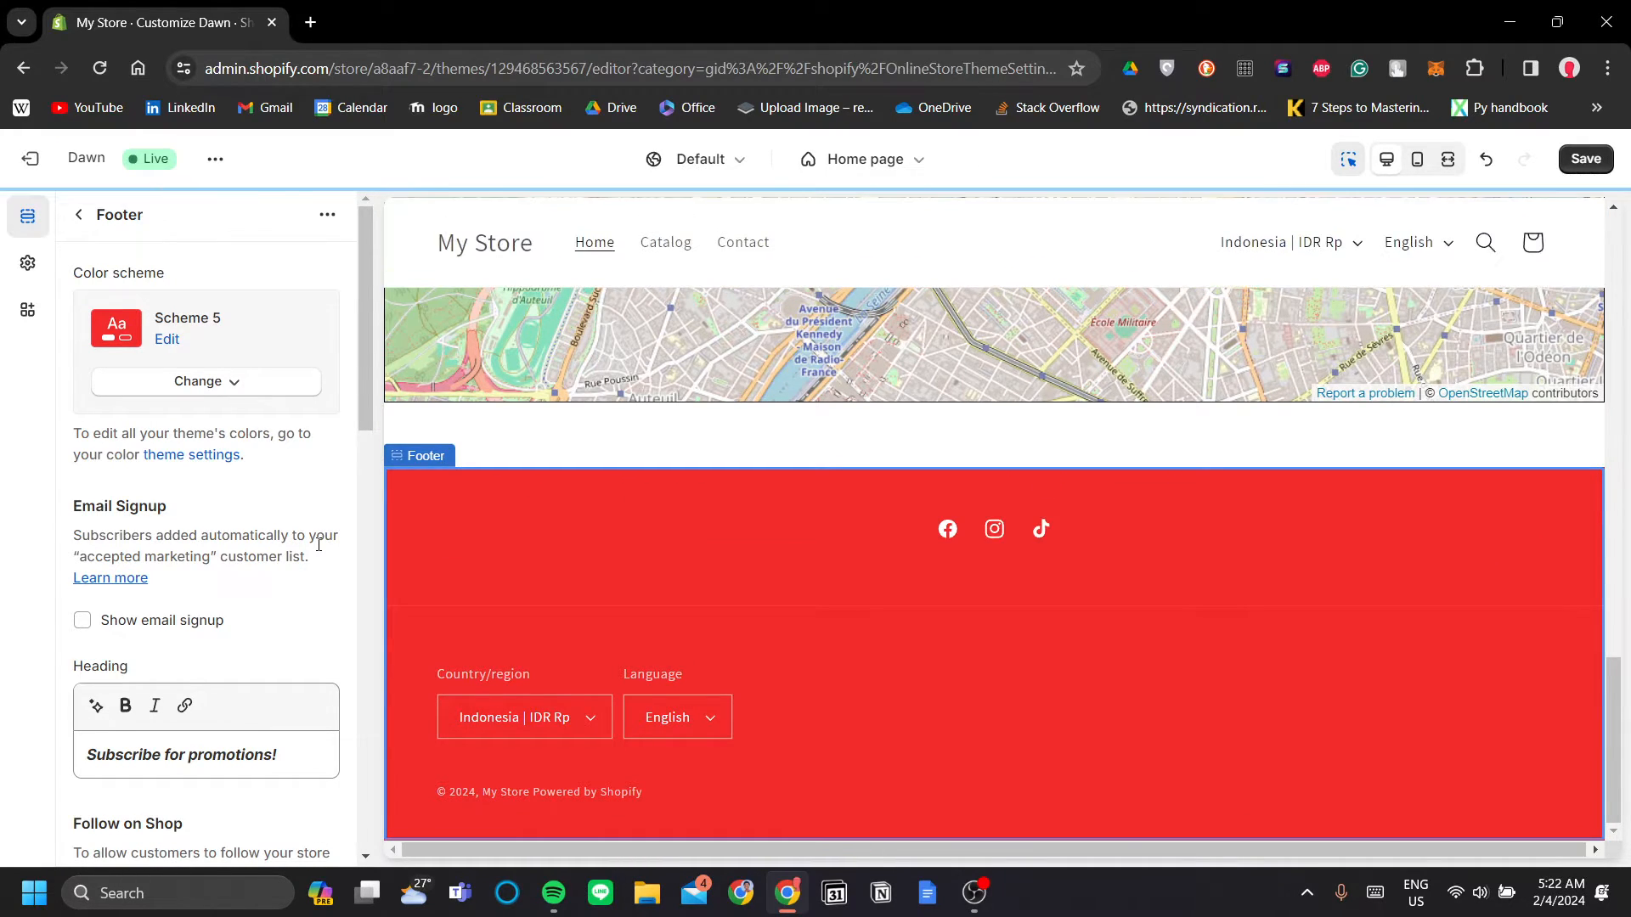
Set the footer section's top padding to 0 px
{"action": "scroll", "coordinate": [293, 577], "scroll_direction": "down", "scroll_amount": 13}
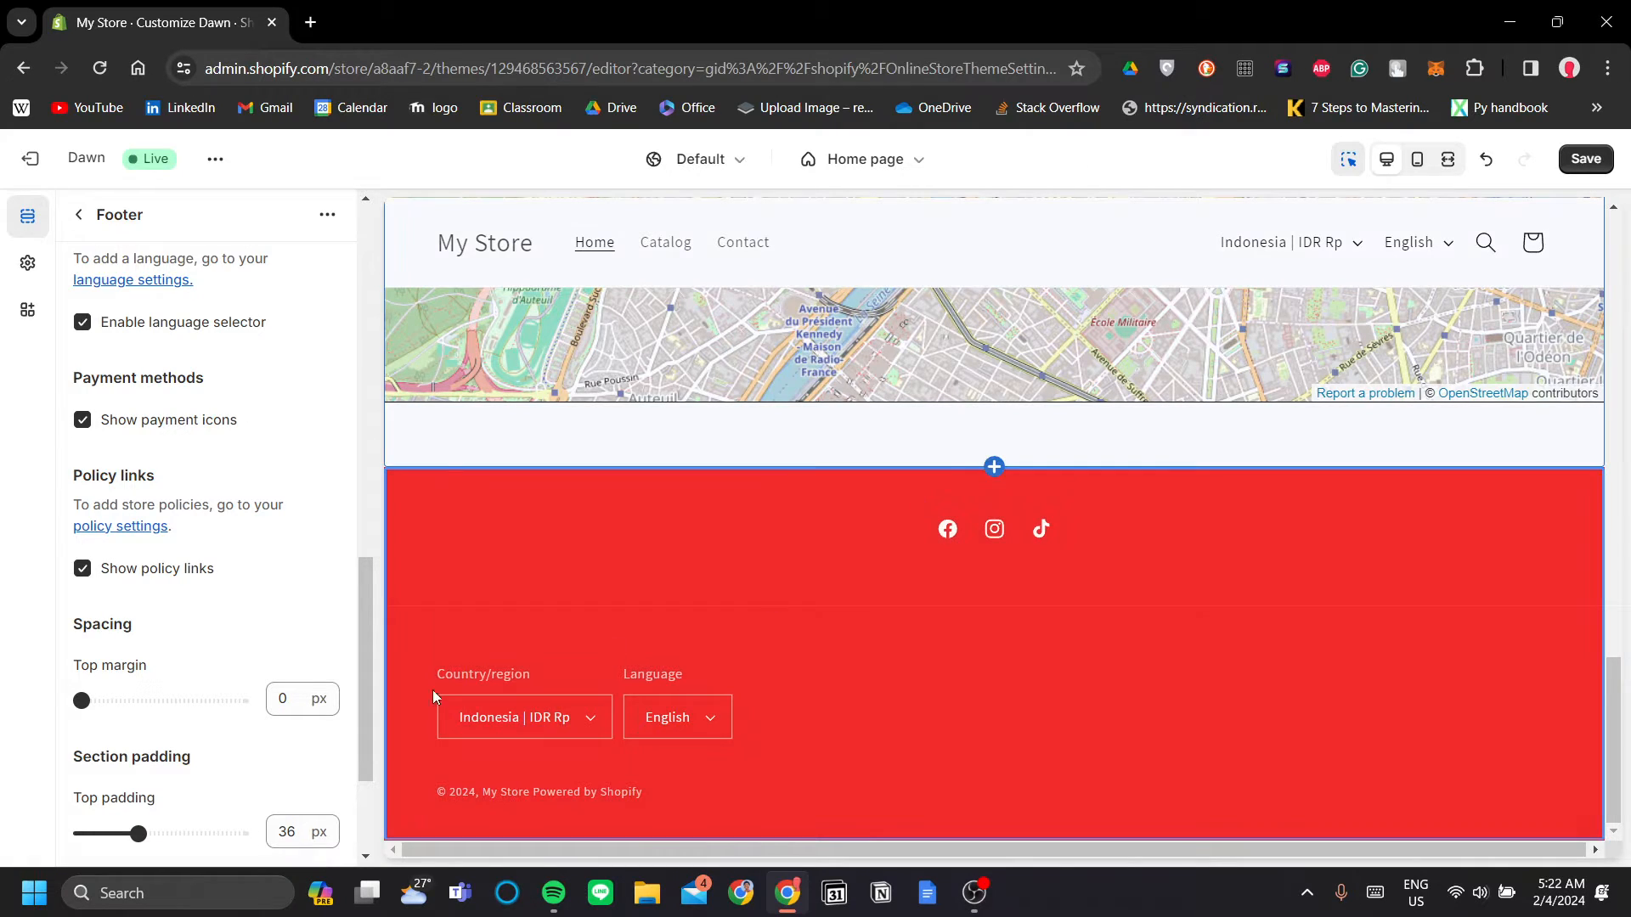
{"action": "scroll", "coordinate": [255, 611], "scroll_direction": "down", "scroll_amount": 3}
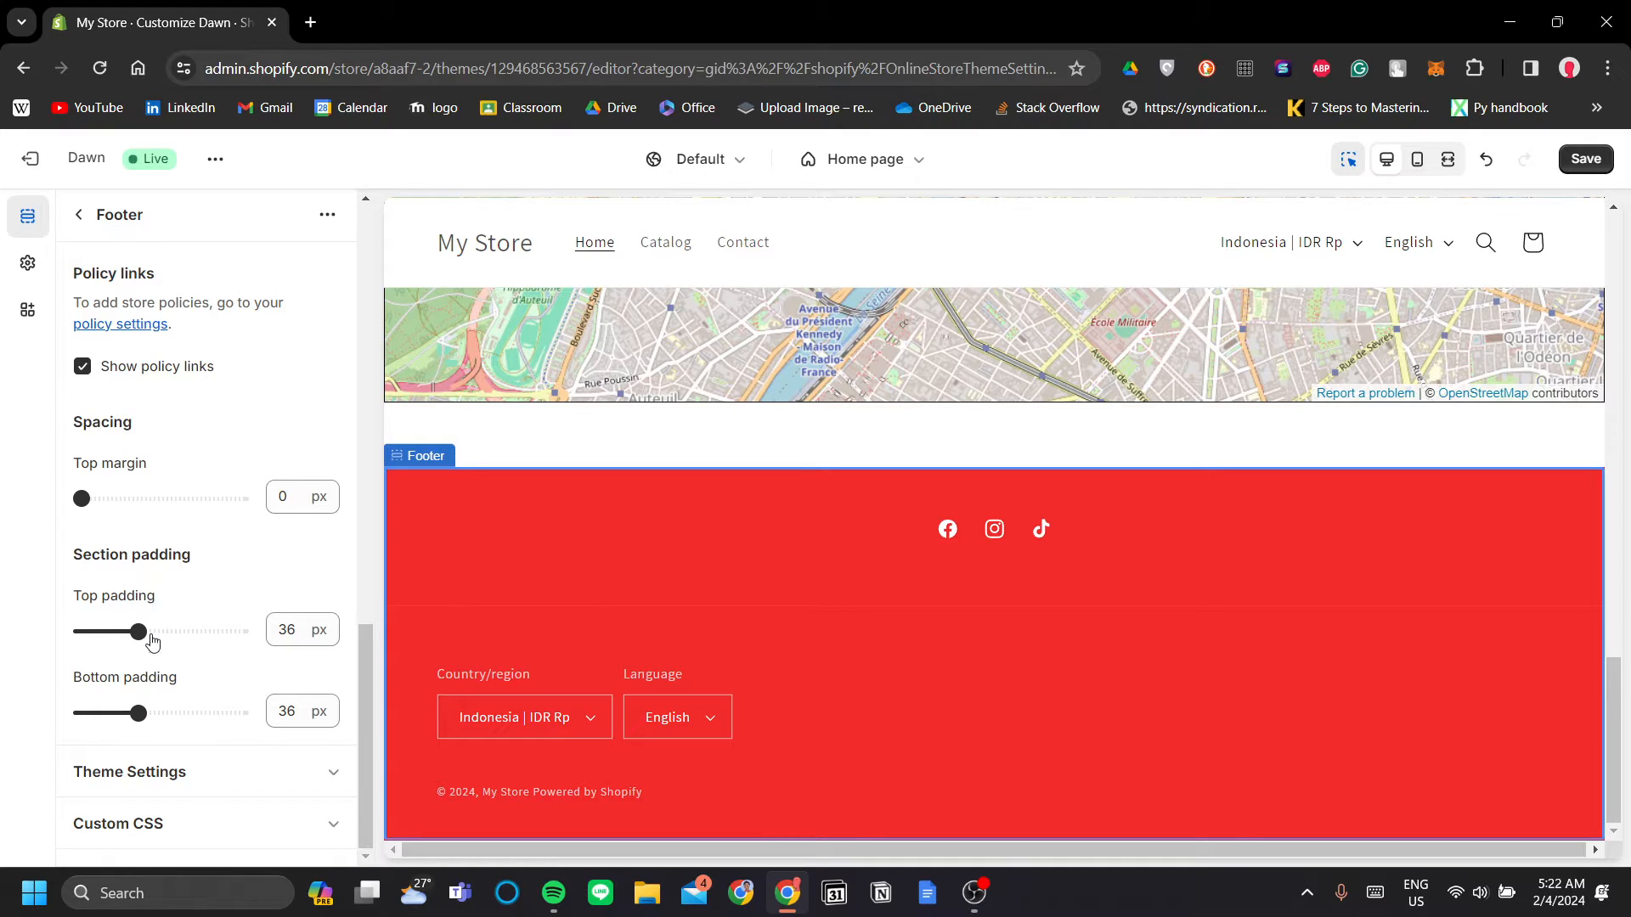
{"action": "left_click_drag", "start_coordinate": [146, 636], "coordinate": [78, 633]}
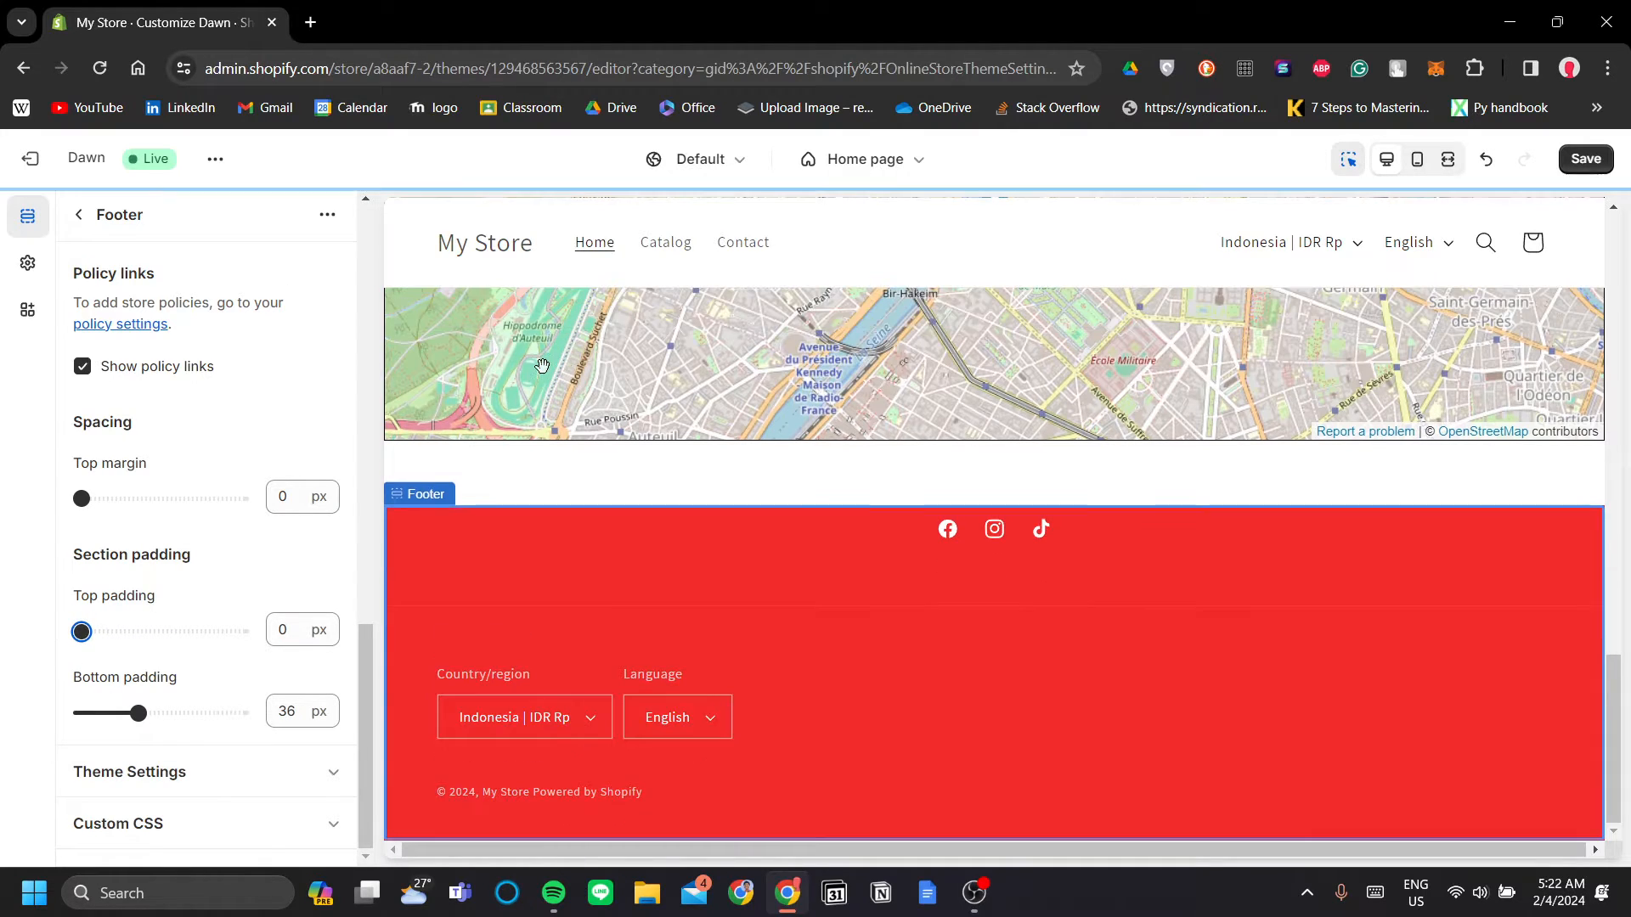
{"action": "mouse_move", "coordinate": [81, 633]}
{"action": "left_mouse_down"}
{"action": "mouse_move", "coordinate": [99, 634]}
{"action": "mouse_move", "coordinate": [76, 634]}
{"action": "left_mouse_up"}
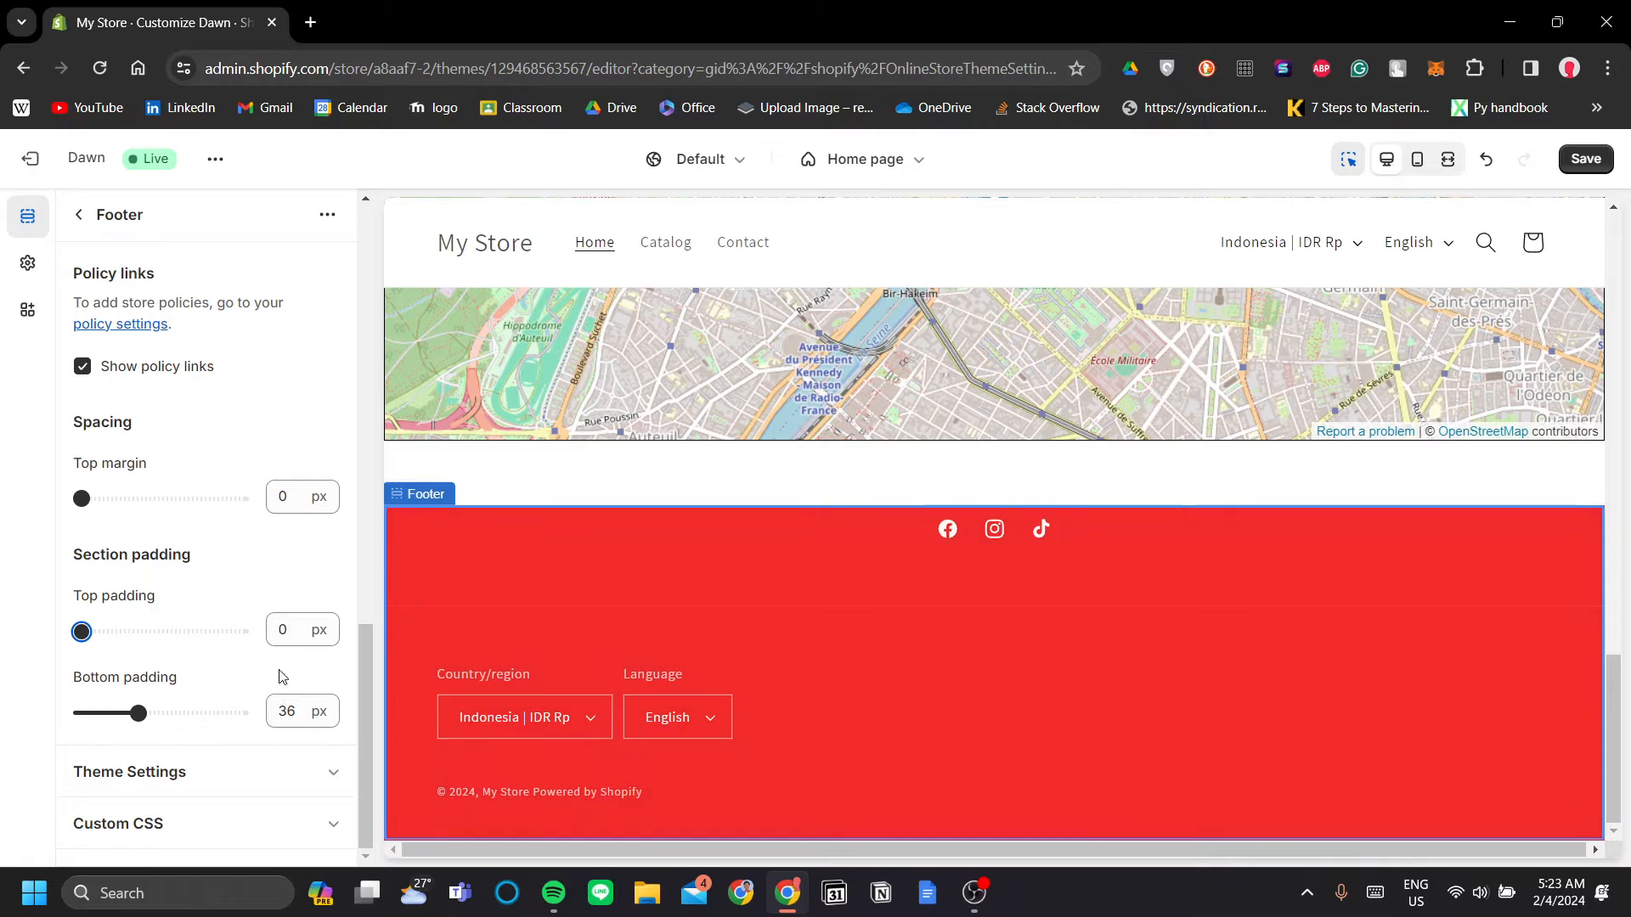
Expand the footer's theme settings and look through the brand image, headline and social media link fields
{"action": "left_click", "coordinate": [291, 776]}
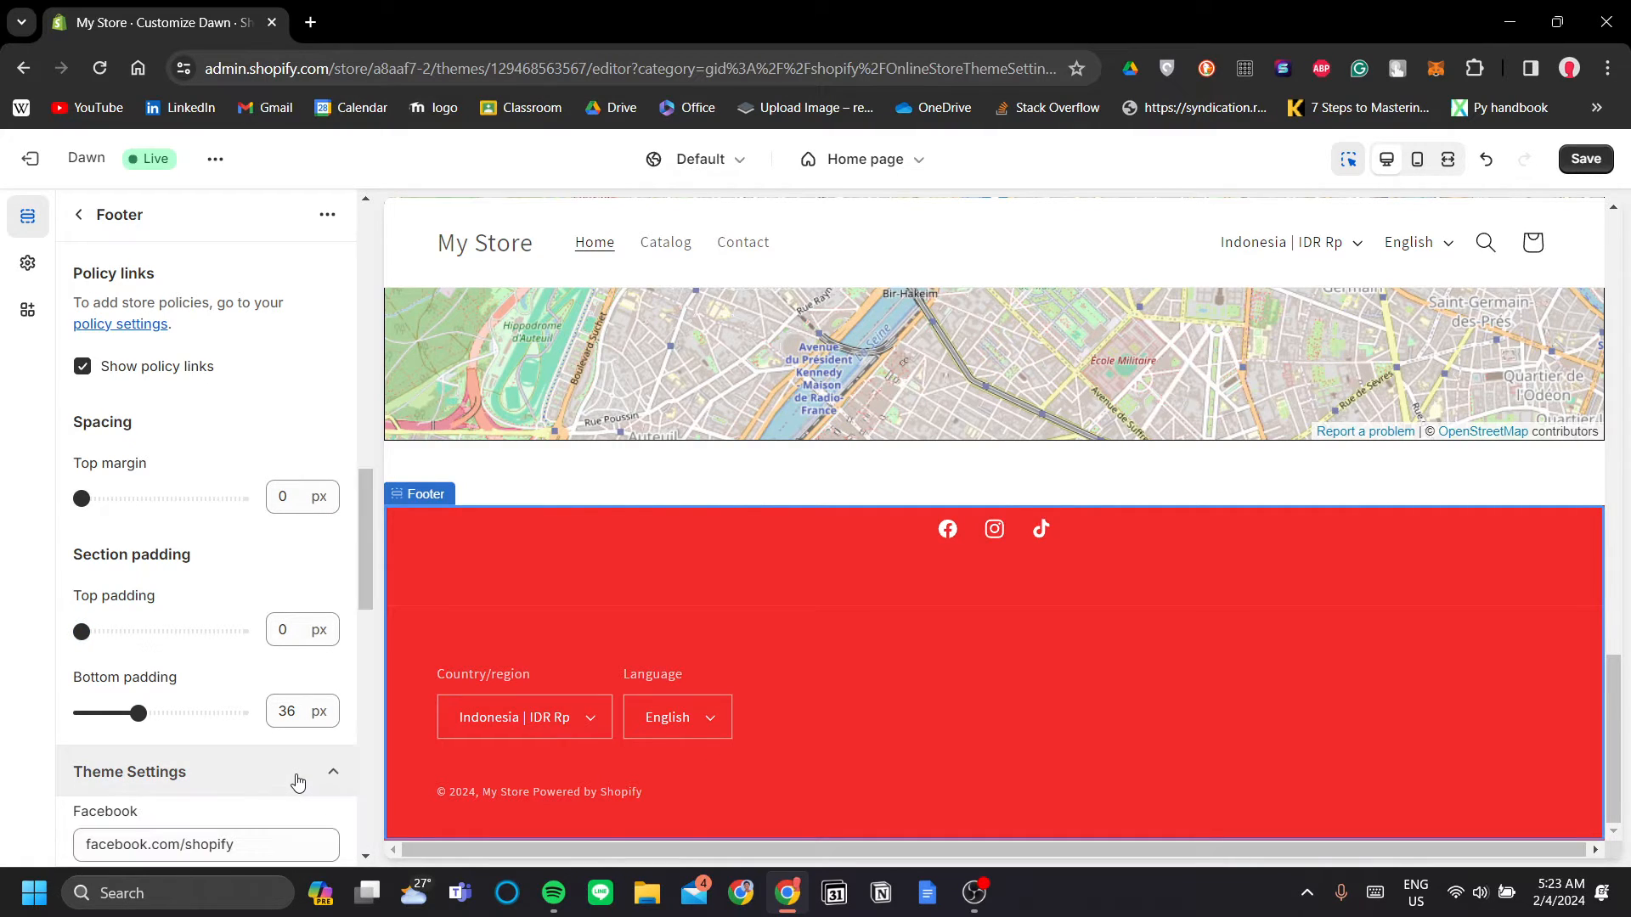
{"action": "scroll", "coordinate": [255, 493], "scroll_direction": "down", "scroll_amount": 5}
{"action": "scroll", "coordinate": [264, 577], "scroll_direction": "up", "scroll_amount": 2}
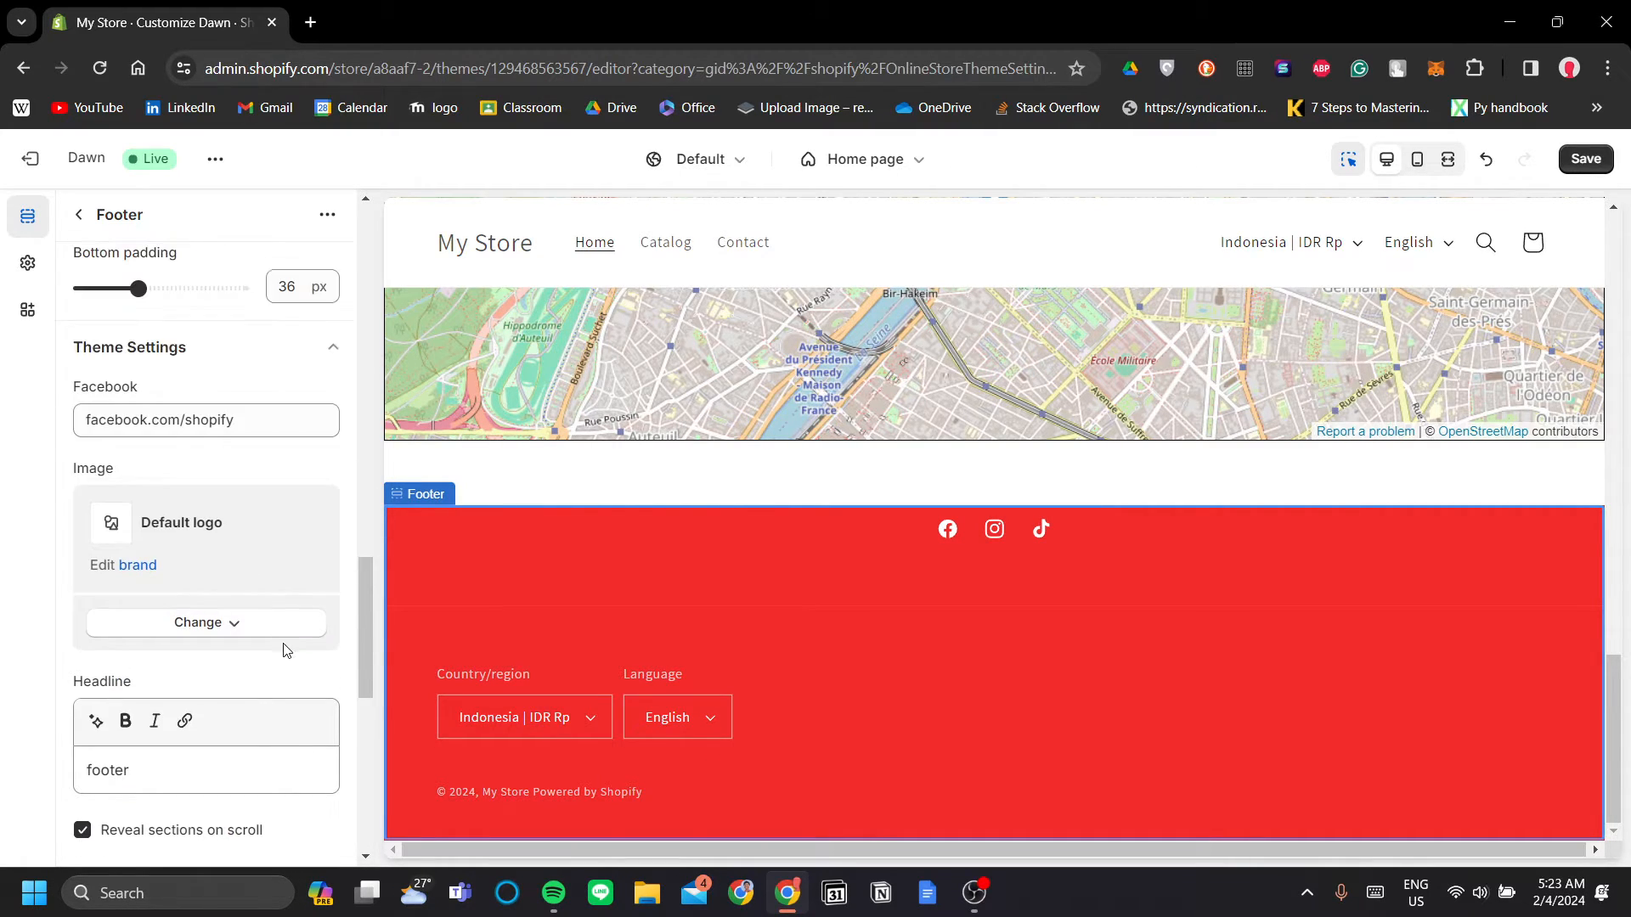
{"action": "scroll", "coordinate": [262, 519], "scroll_direction": "down", "scroll_amount": 1}
{"action": "scroll", "coordinate": [189, 641], "scroll_direction": "down", "scroll_amount": 1}
{"action": "scroll", "coordinate": [255, 544], "scroll_direction": "down", "scroll_amount": 1}
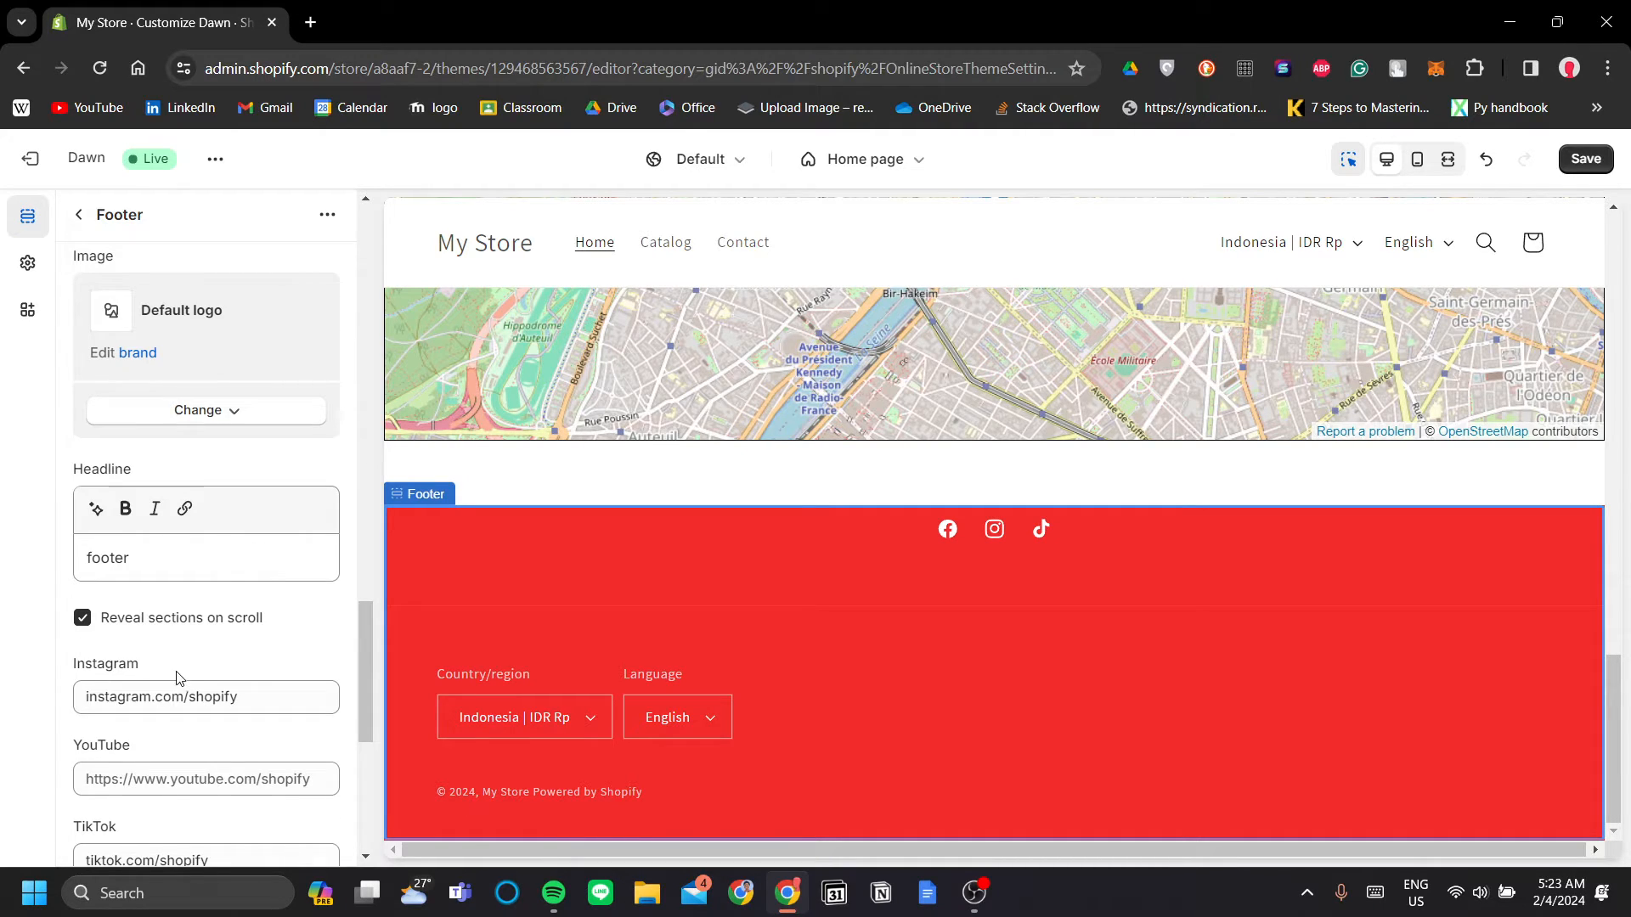
{"action": "scroll", "coordinate": [305, 663], "scroll_direction": "down", "scroll_amount": 2}
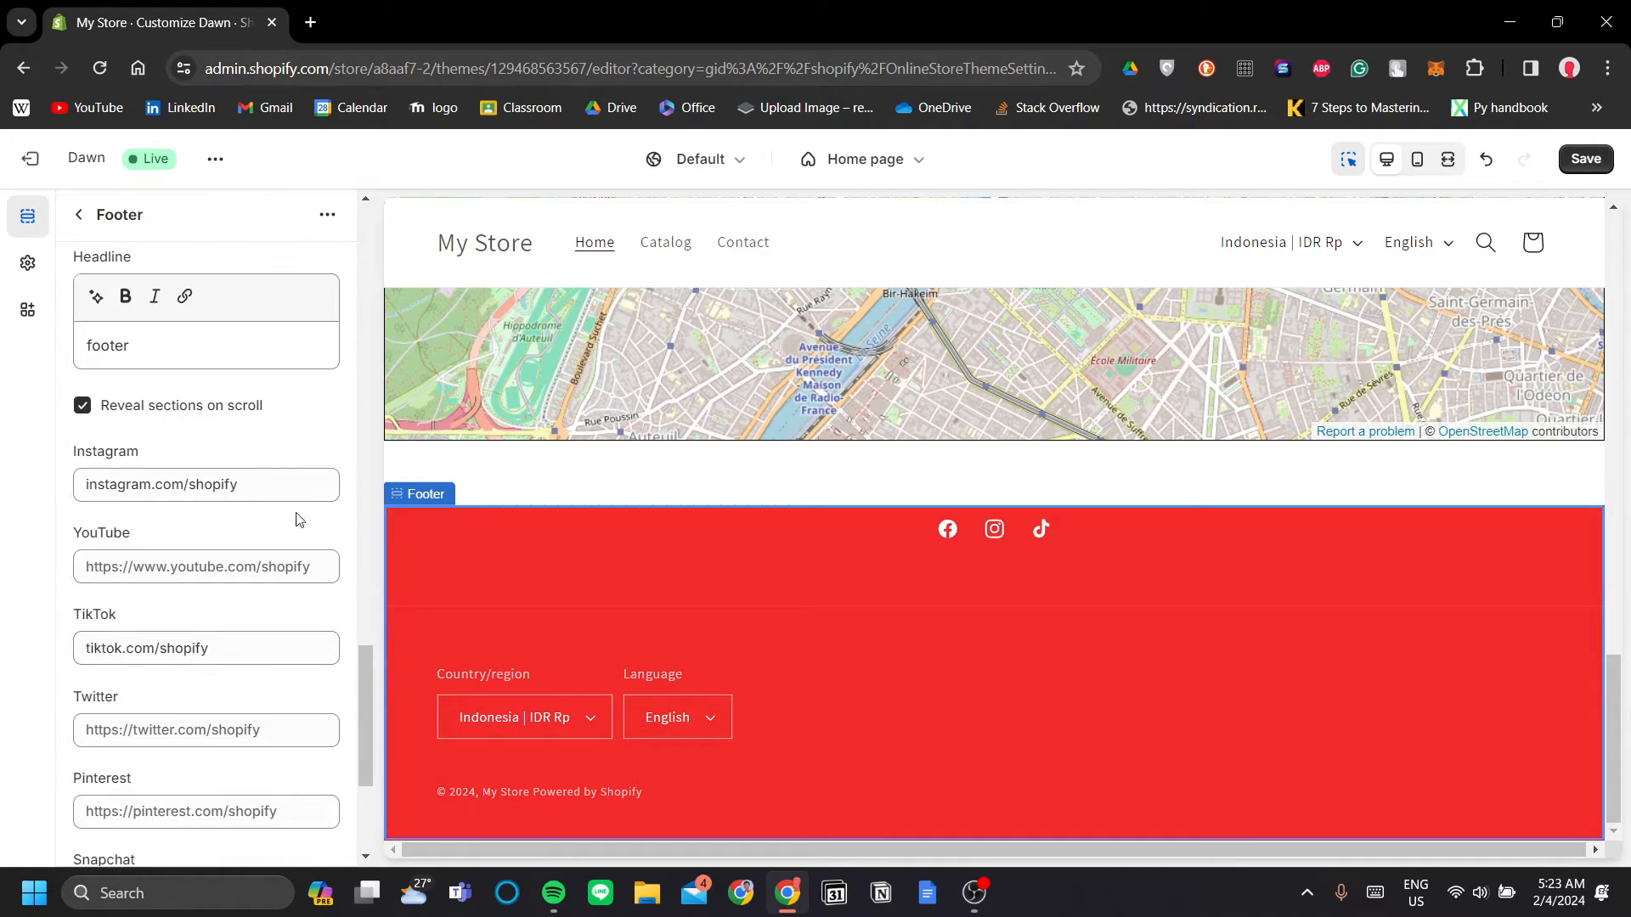
{"action": "scroll", "coordinate": [276, 608], "scroll_direction": "down", "scroll_amount": 3}
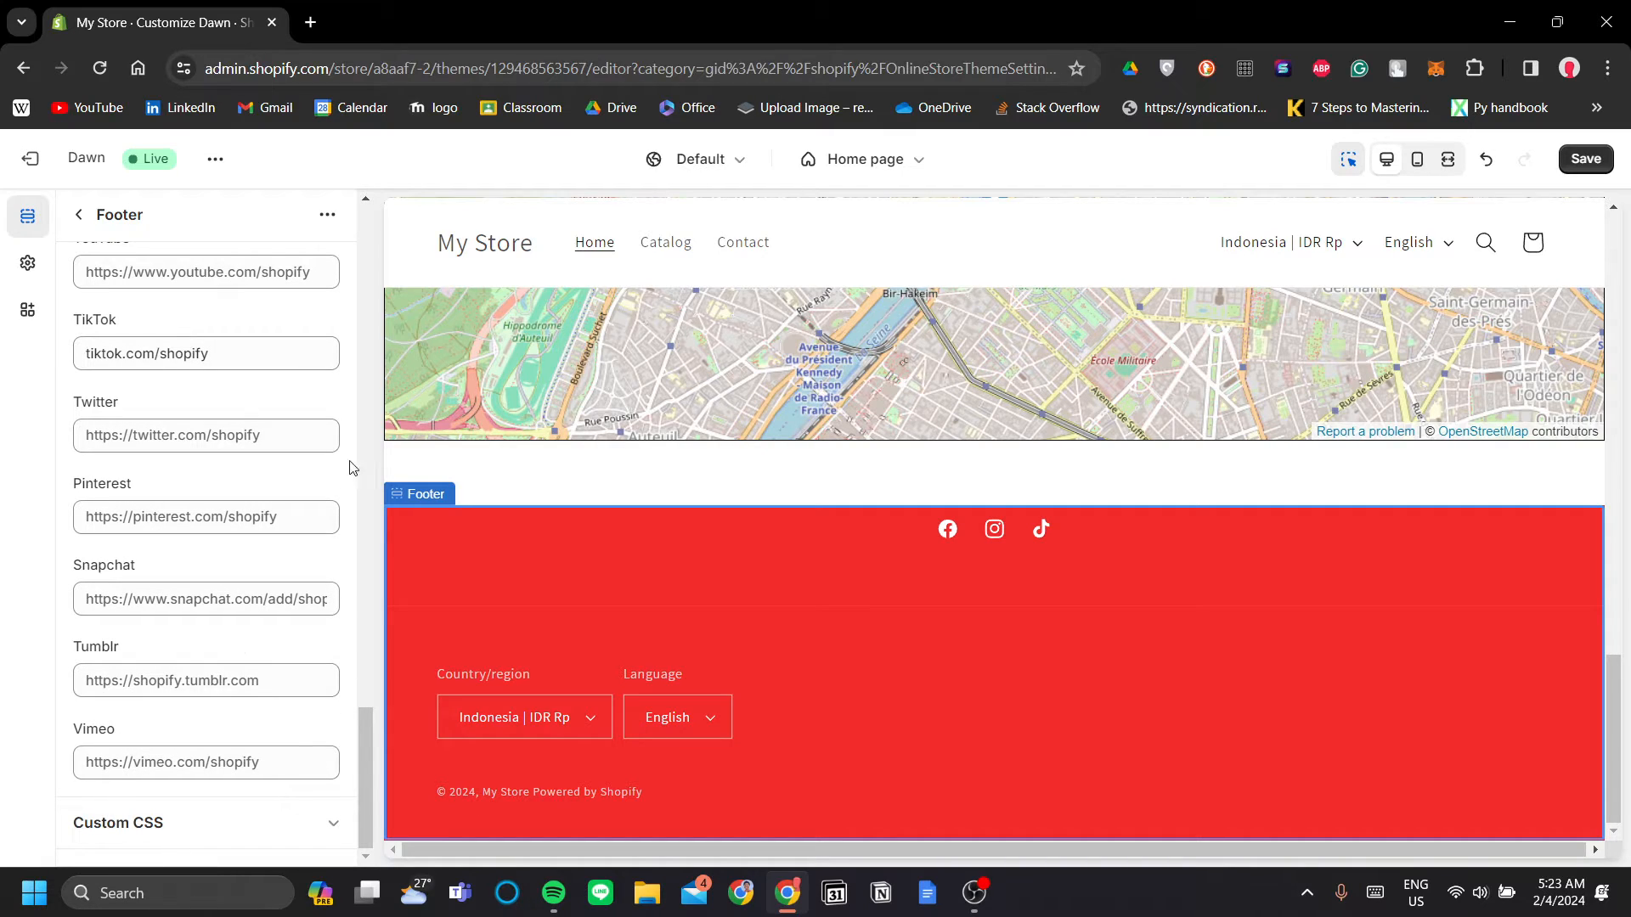
Add an Image block to the footer and check its placement in the preview
{"action": "left_click", "coordinate": [88, 219]}
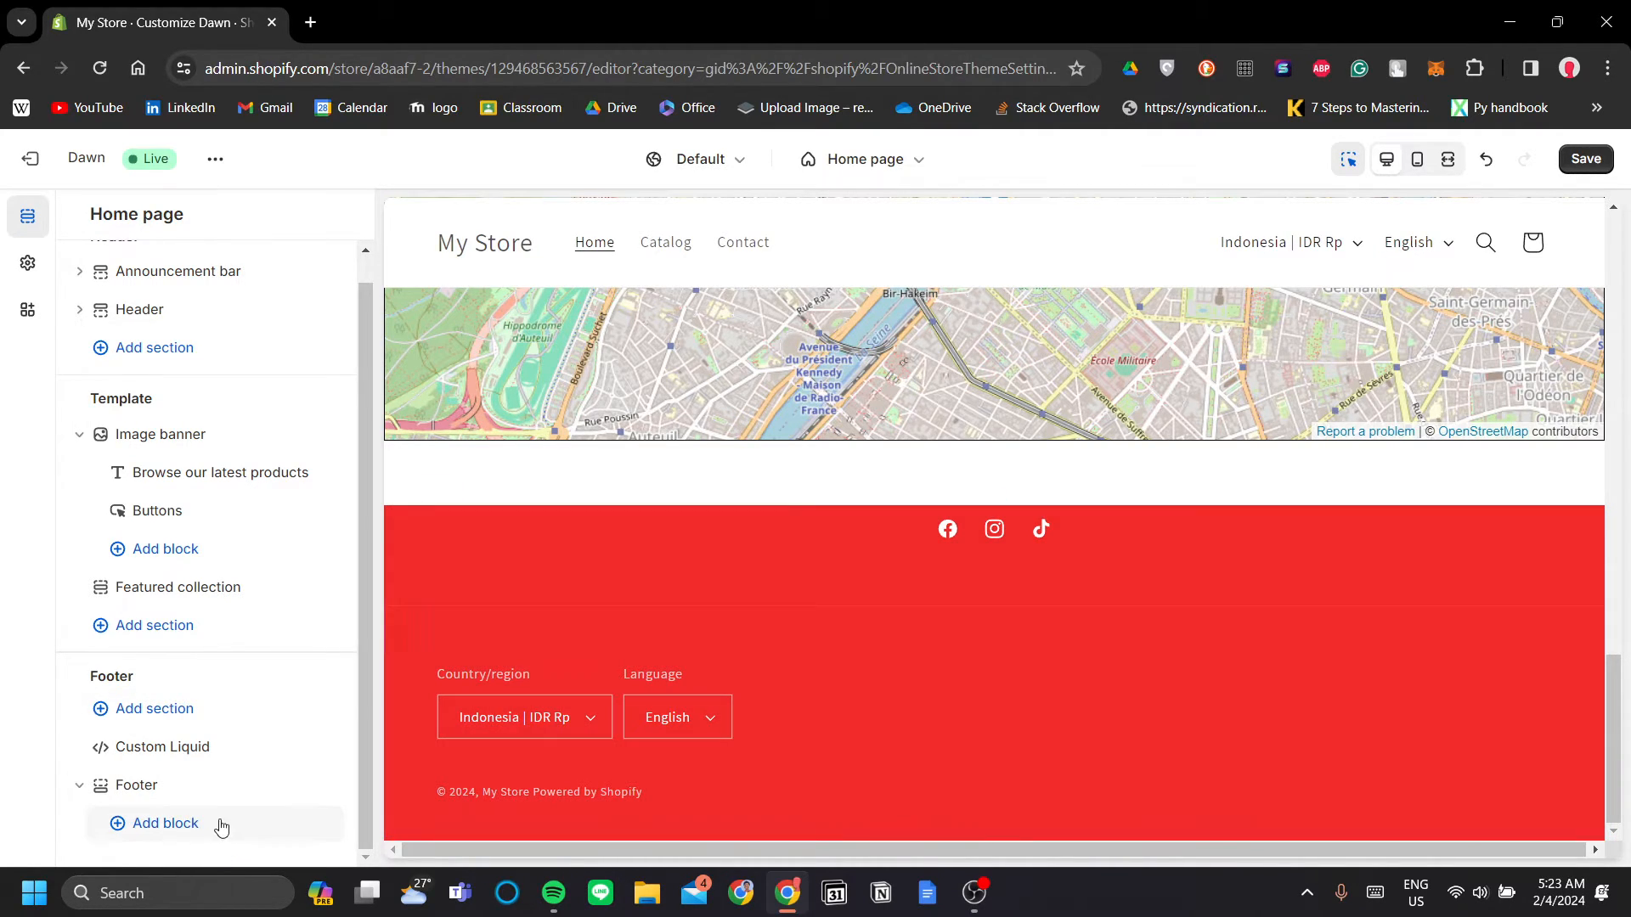
{"action": "left_click", "coordinate": [143, 826]}
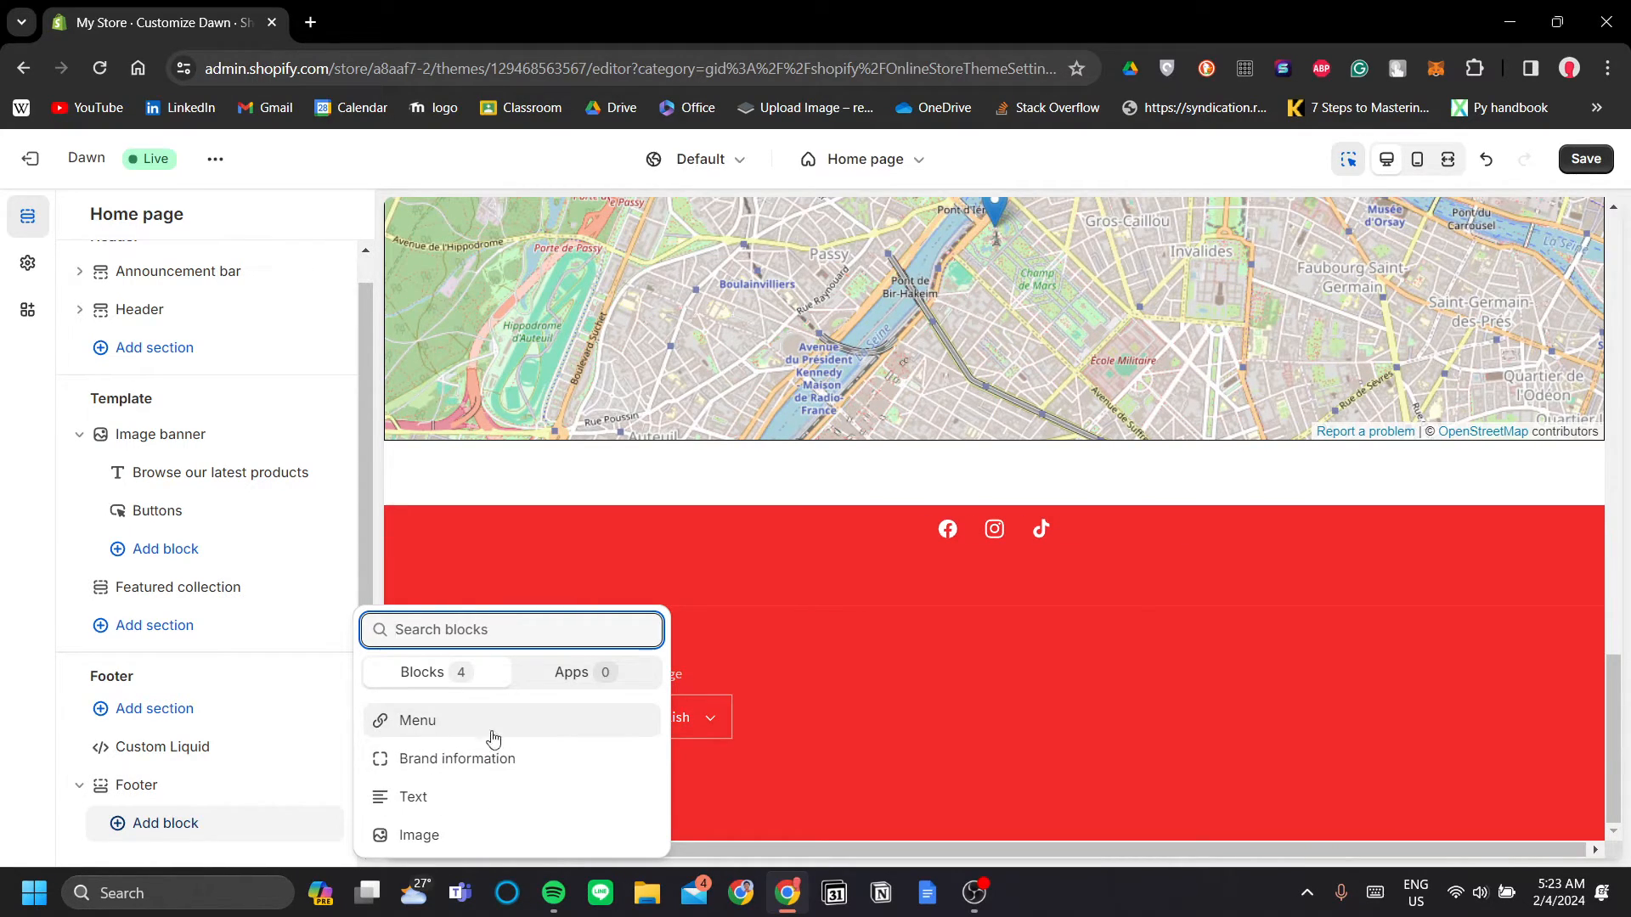
{"action": "left_click", "coordinate": [458, 831]}
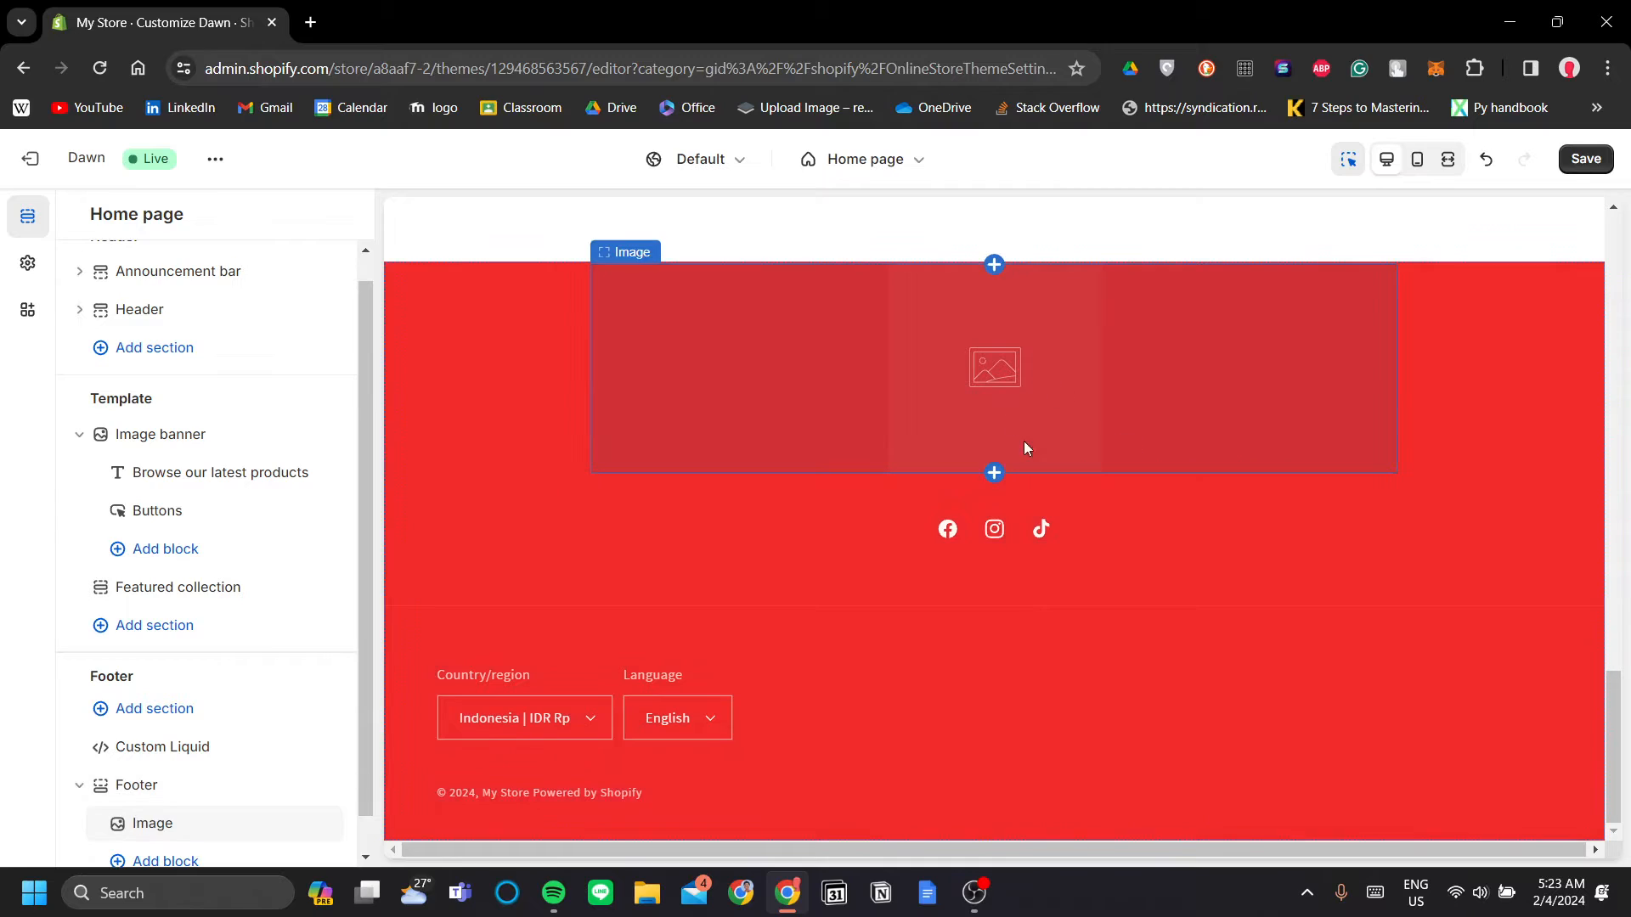
{"action": "left_click", "coordinate": [991, 381]}
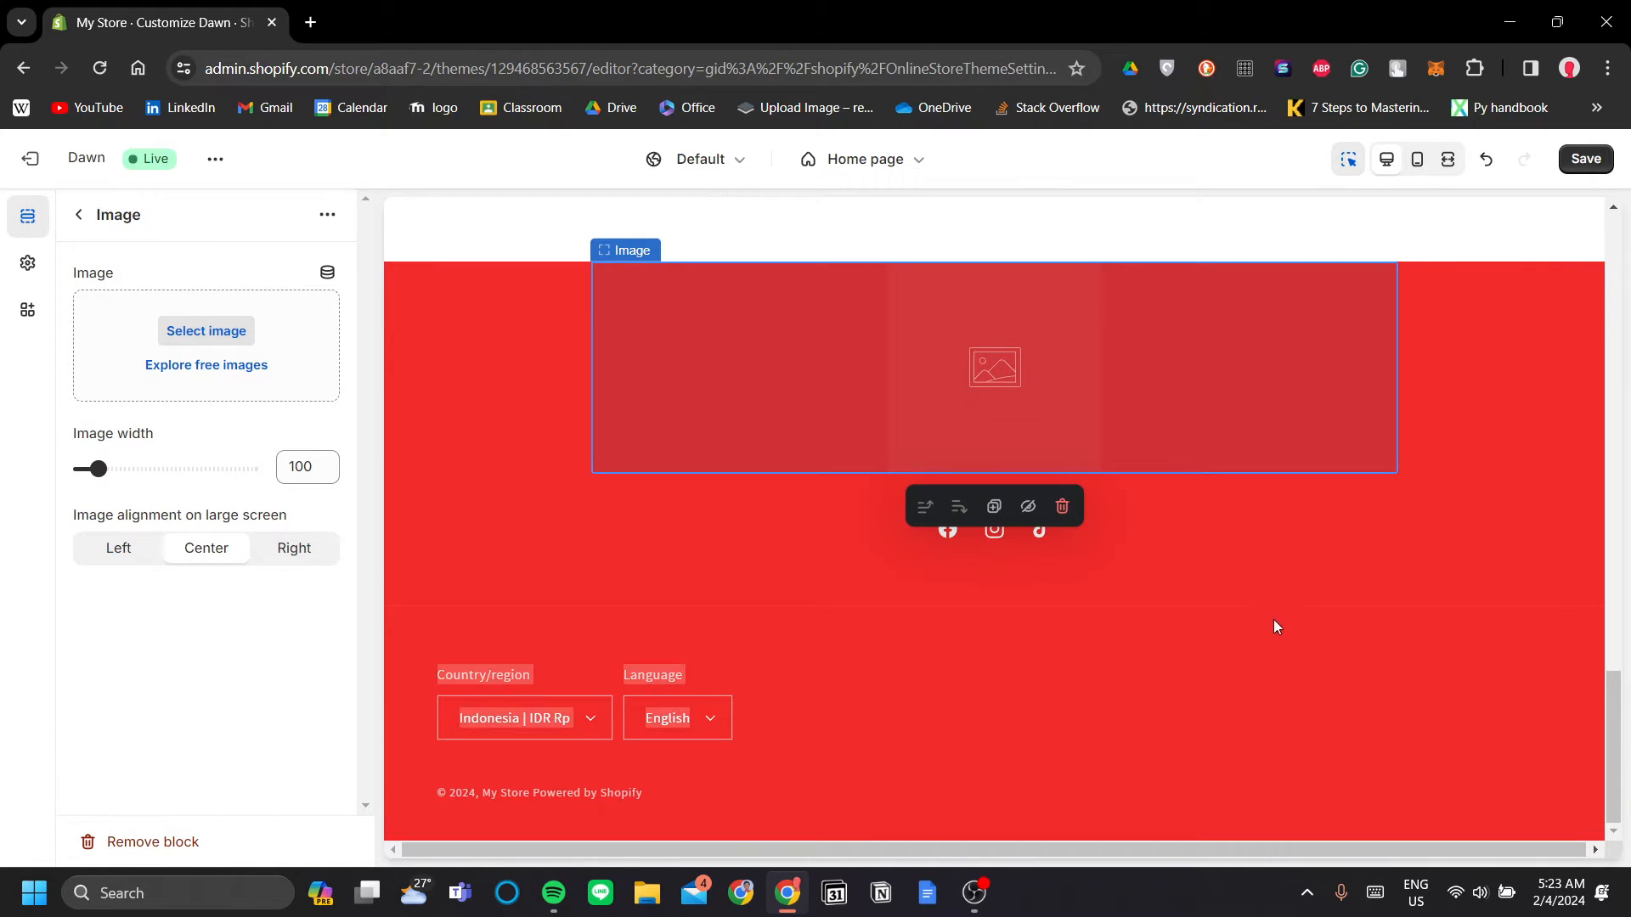
{"action": "left_click", "coordinate": [1139, 650]}
{"action": "scroll", "coordinate": [859, 593], "scroll_direction": "up", "scroll_amount": 1}
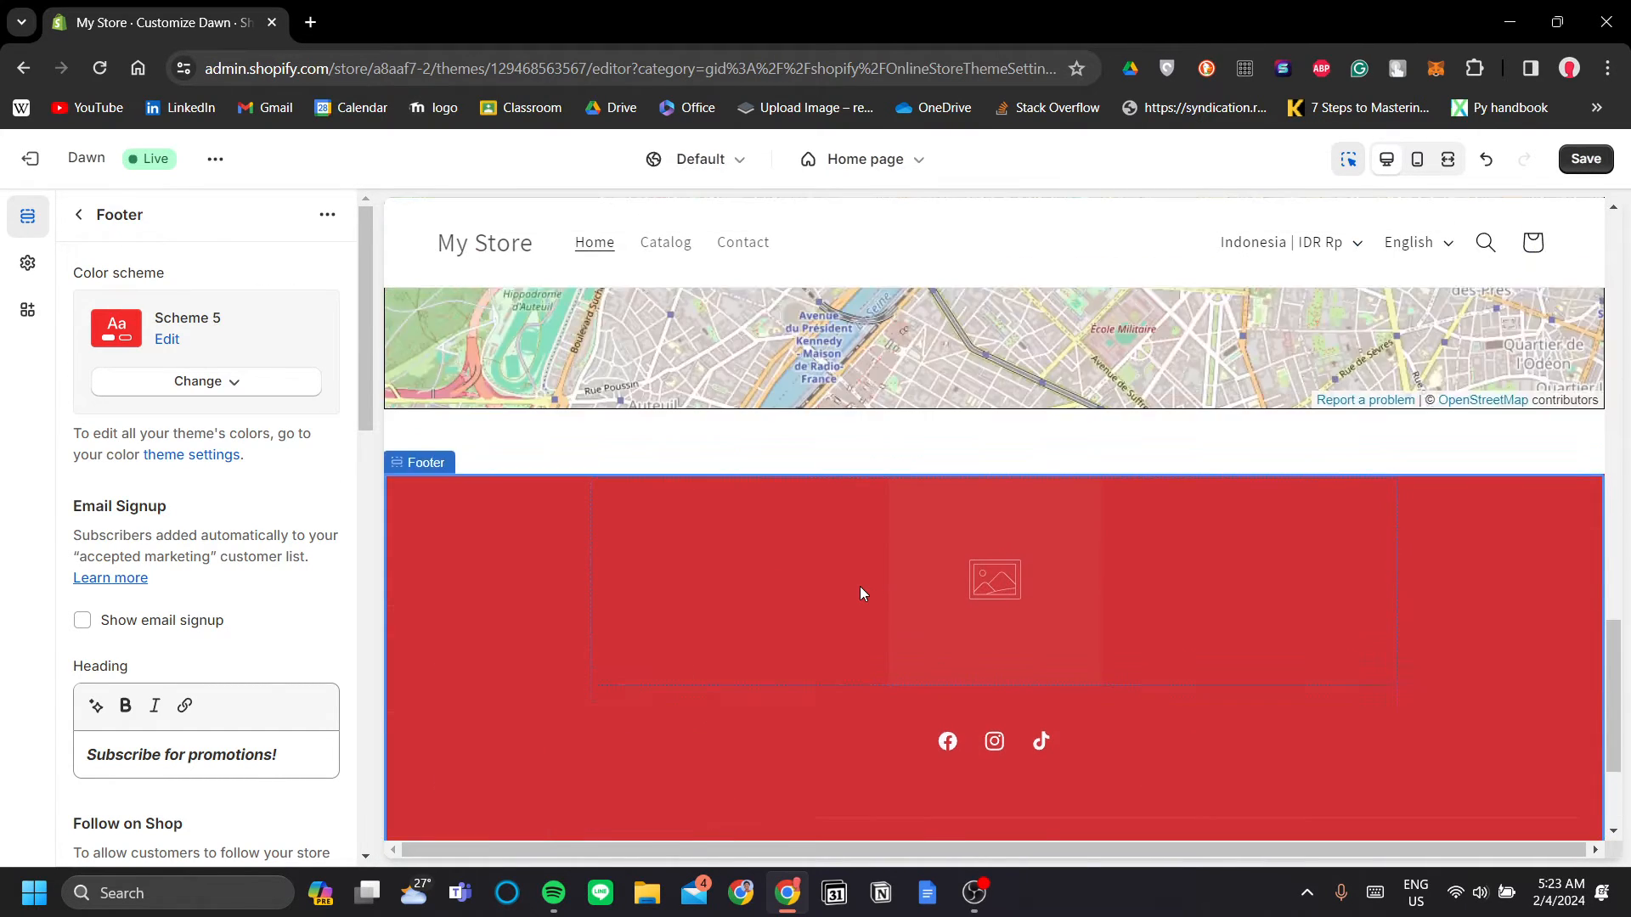
{"action": "left_click", "coordinate": [1040, 508]}
{"action": "left_click", "coordinate": [1038, 513]}
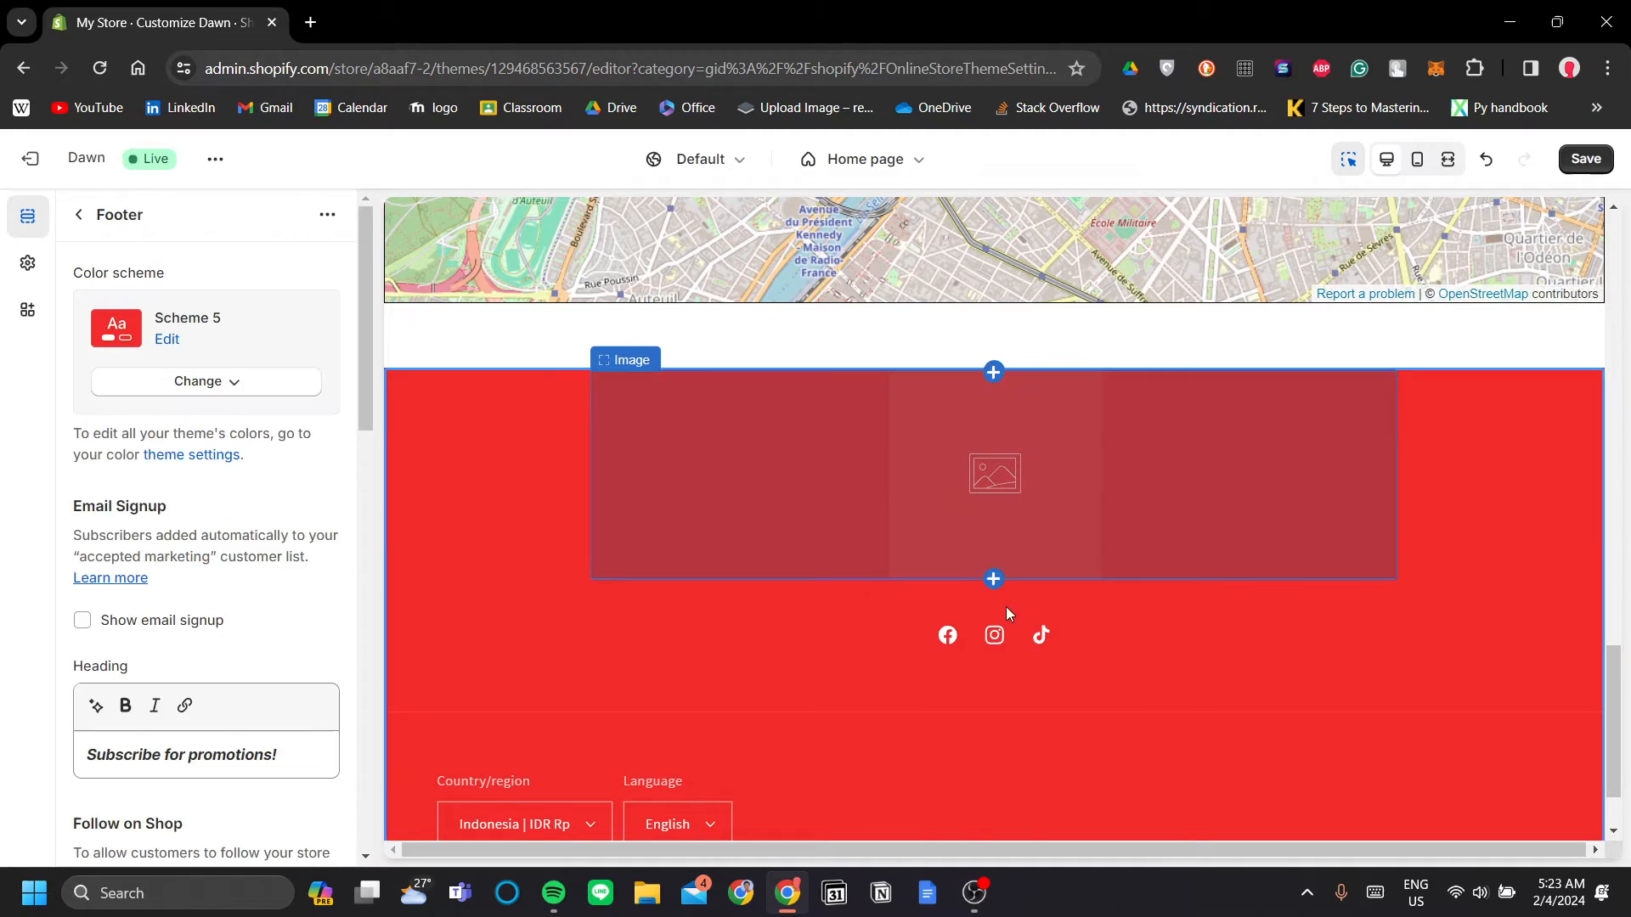
Try out the first Staff Favorites free image in the footer's image block without confirming the selection
{"action": "left_click", "coordinate": [1008, 576]}
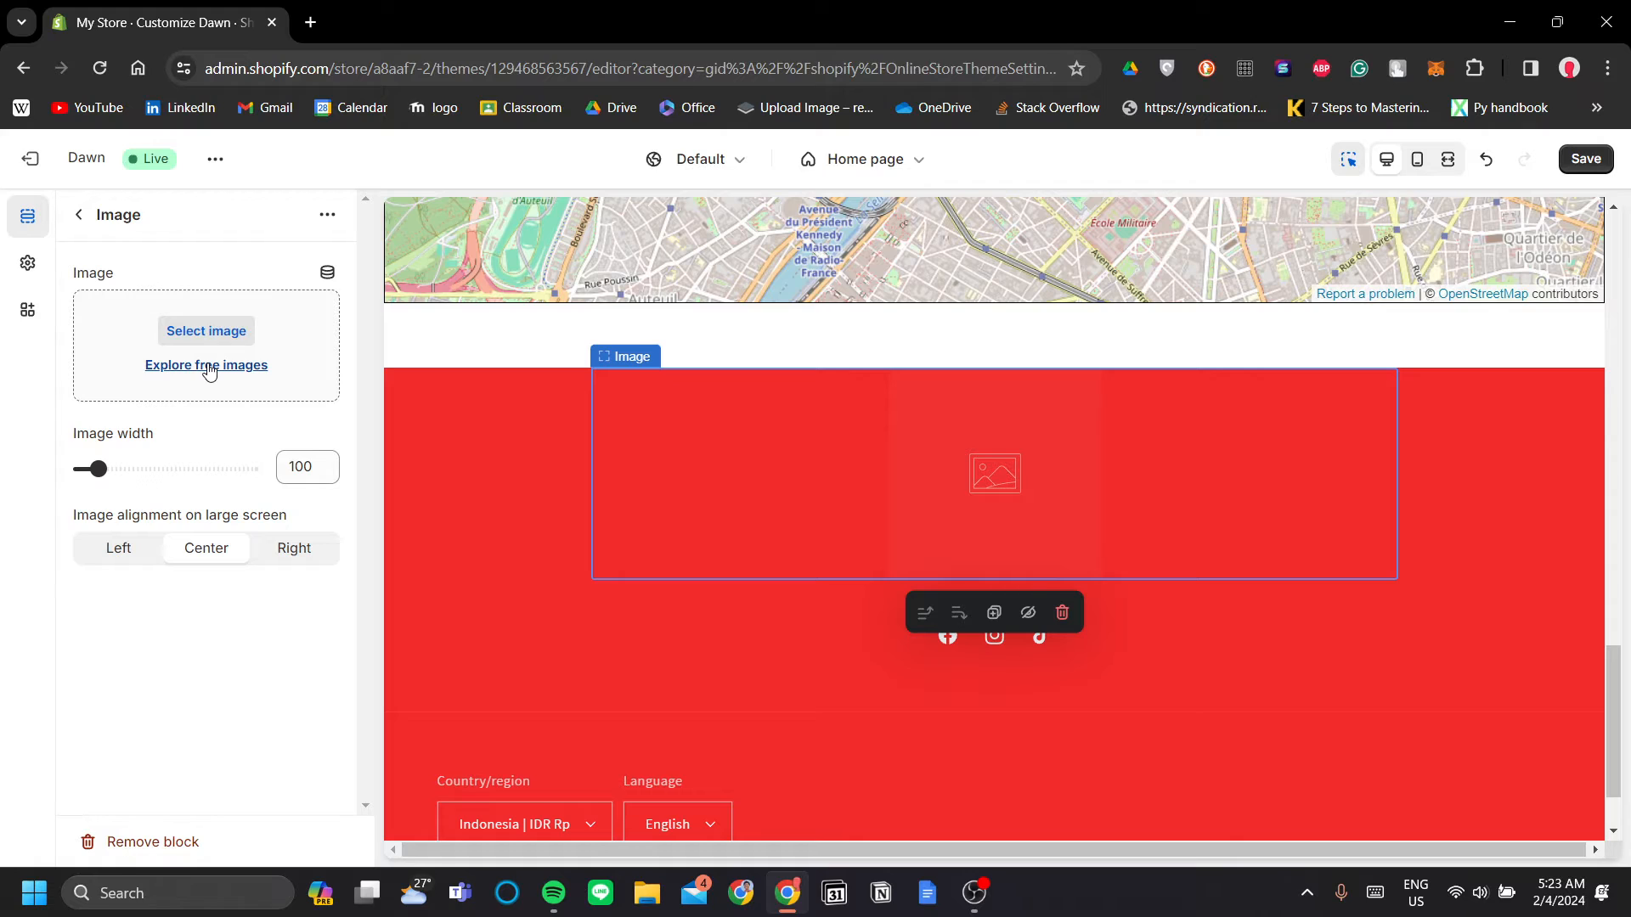
{"action": "left_click", "coordinate": [209, 367]}
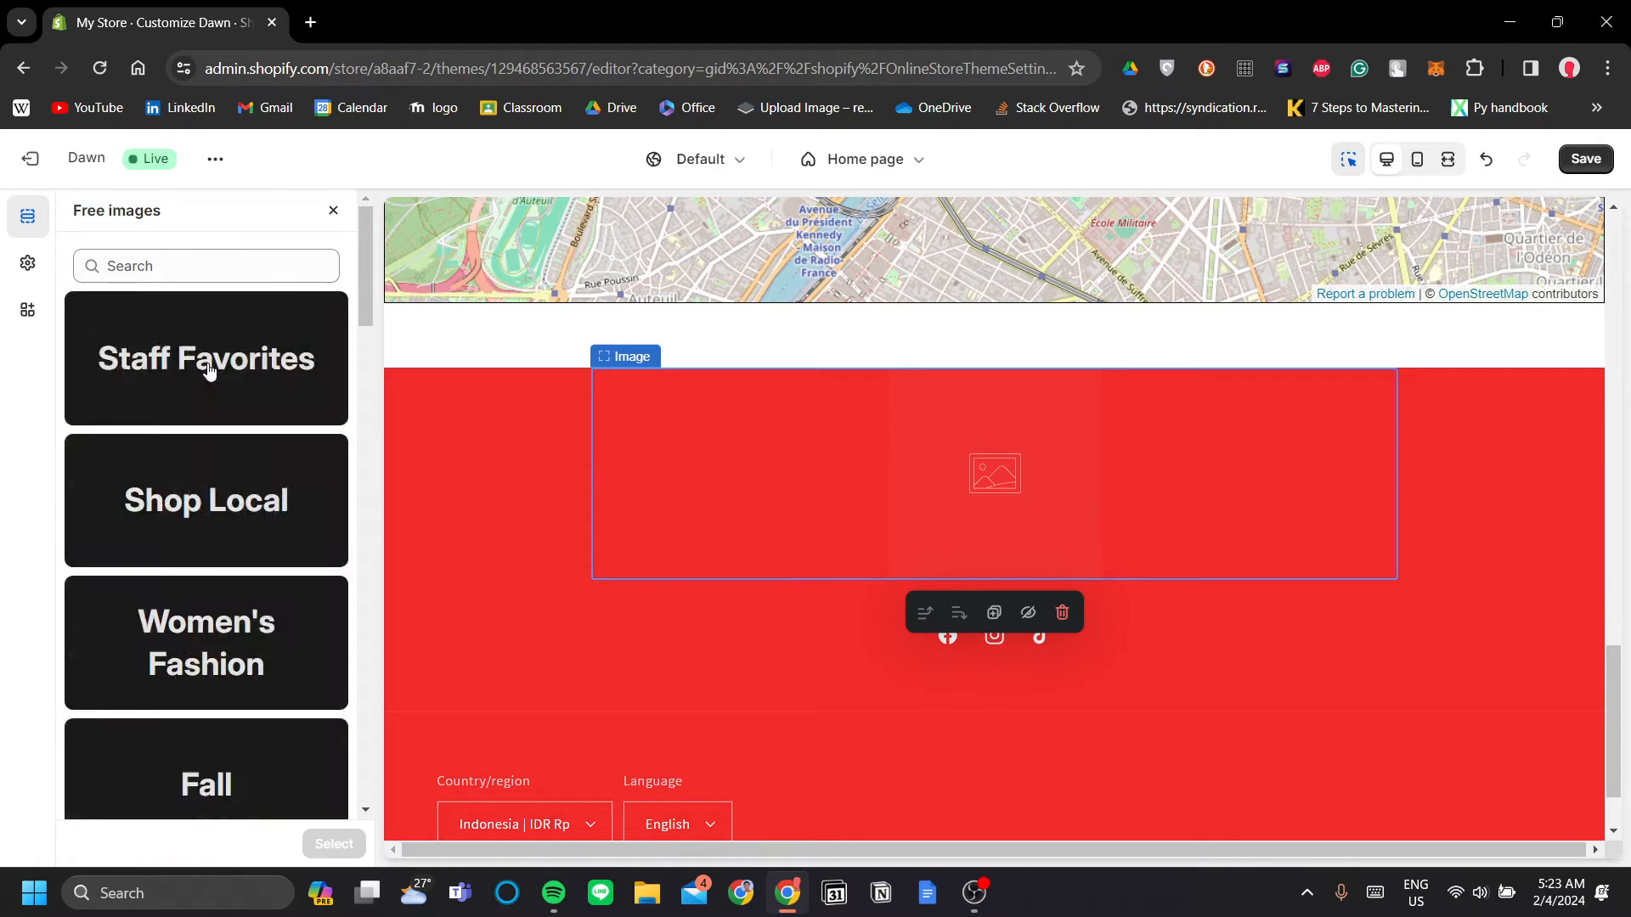
{"action": "left_click", "coordinate": [229, 349]}
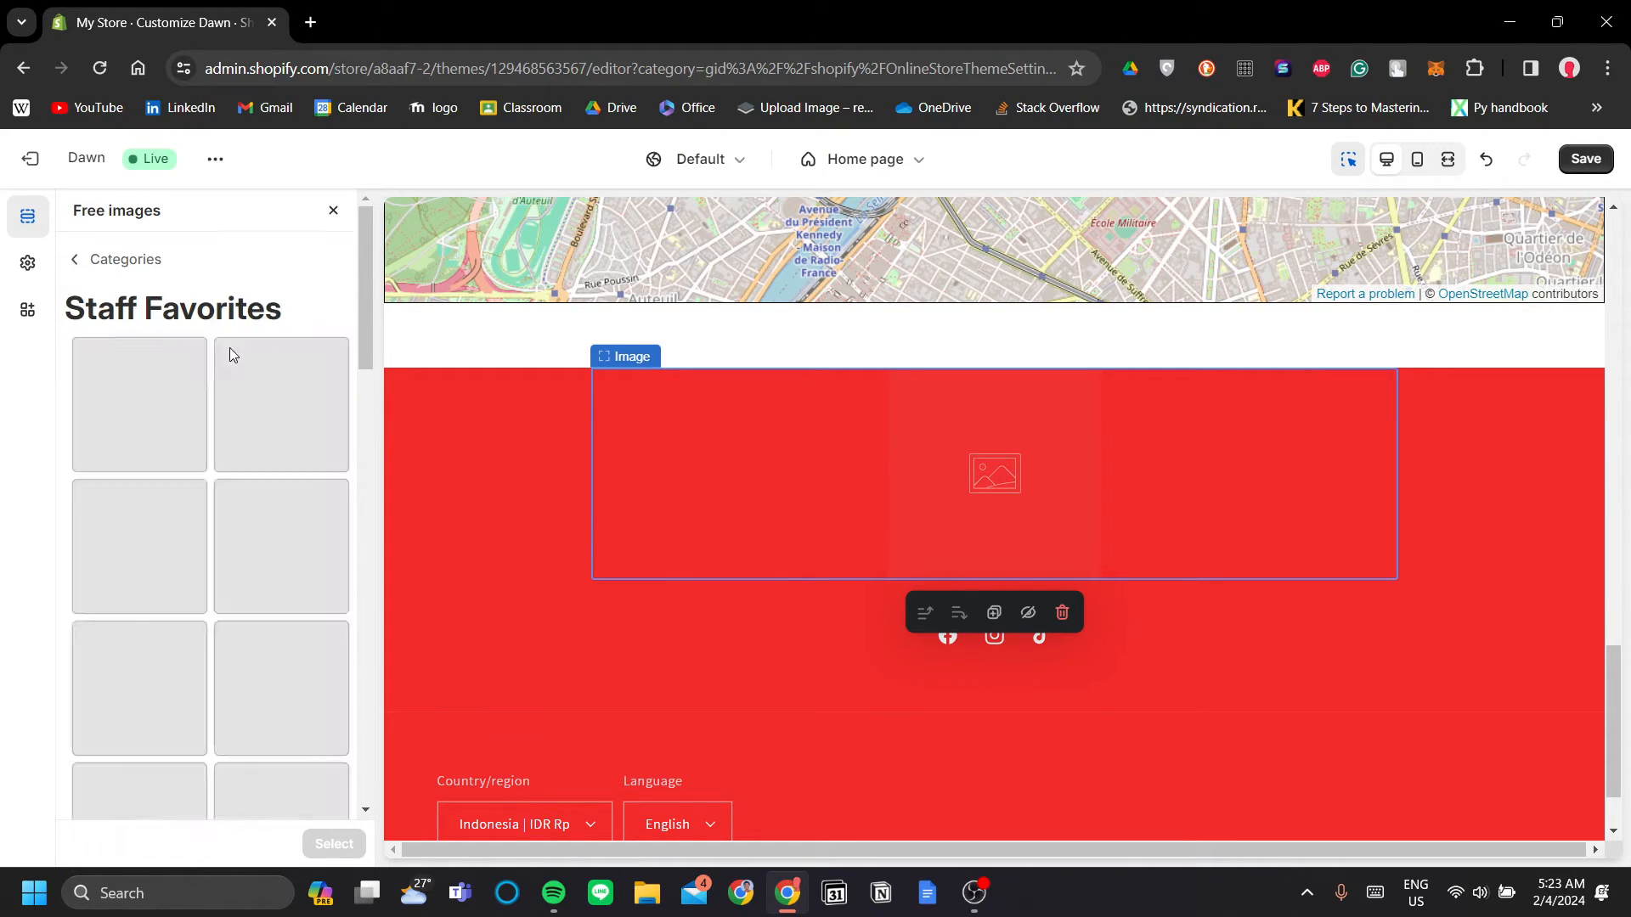
{"action": "left_click", "coordinate": [192, 421]}
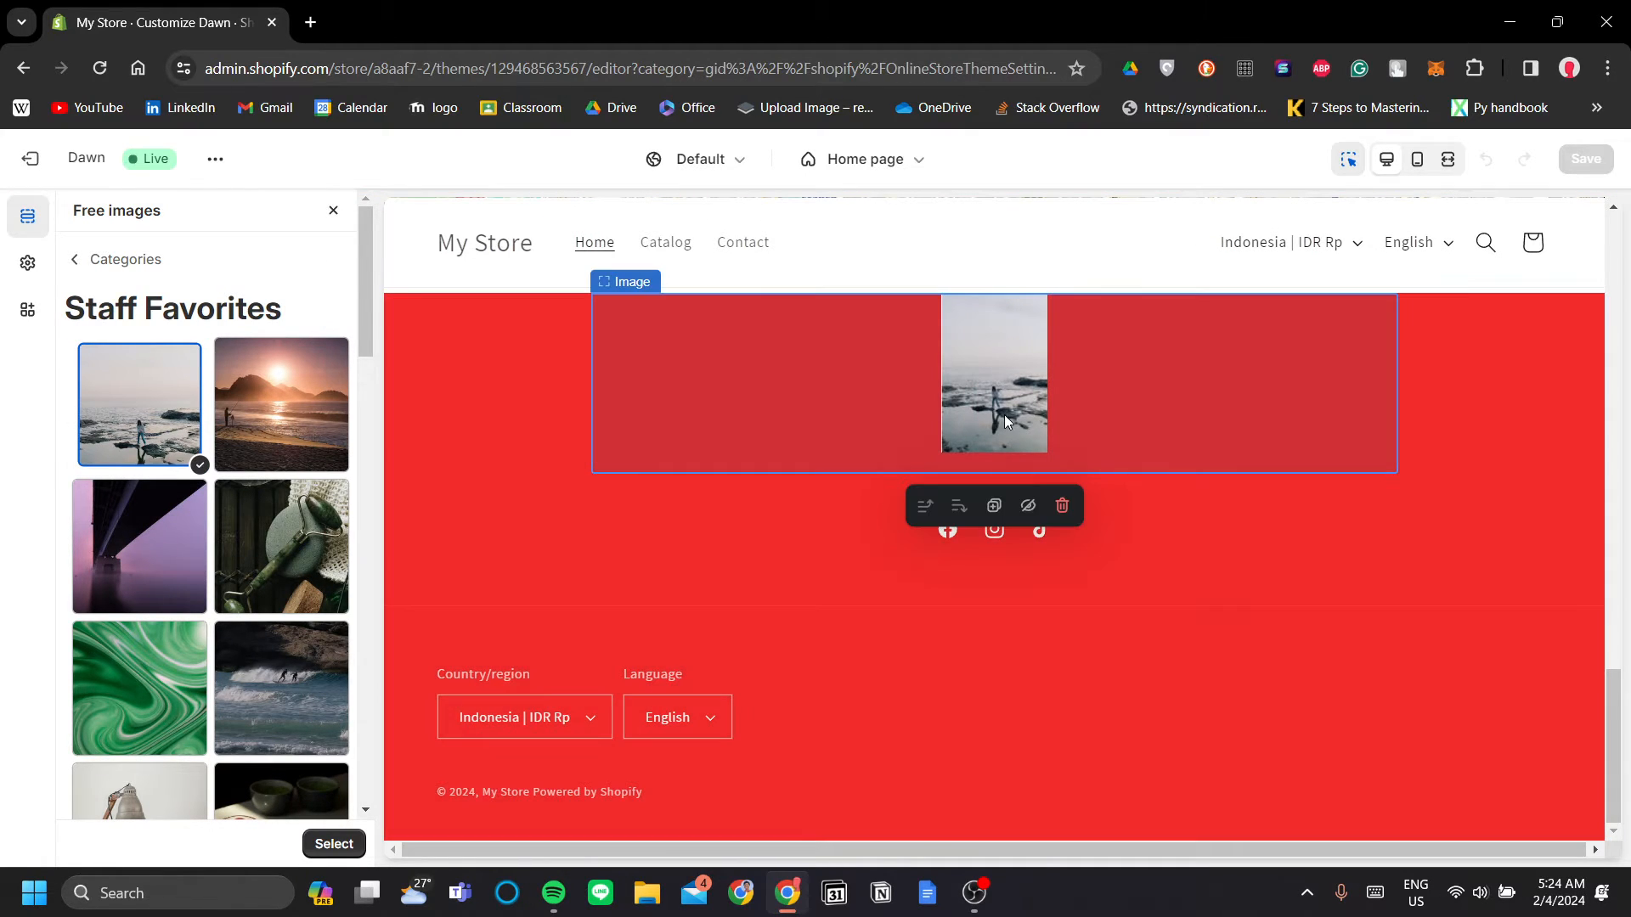
{"action": "left_click", "coordinate": [1283, 594]}
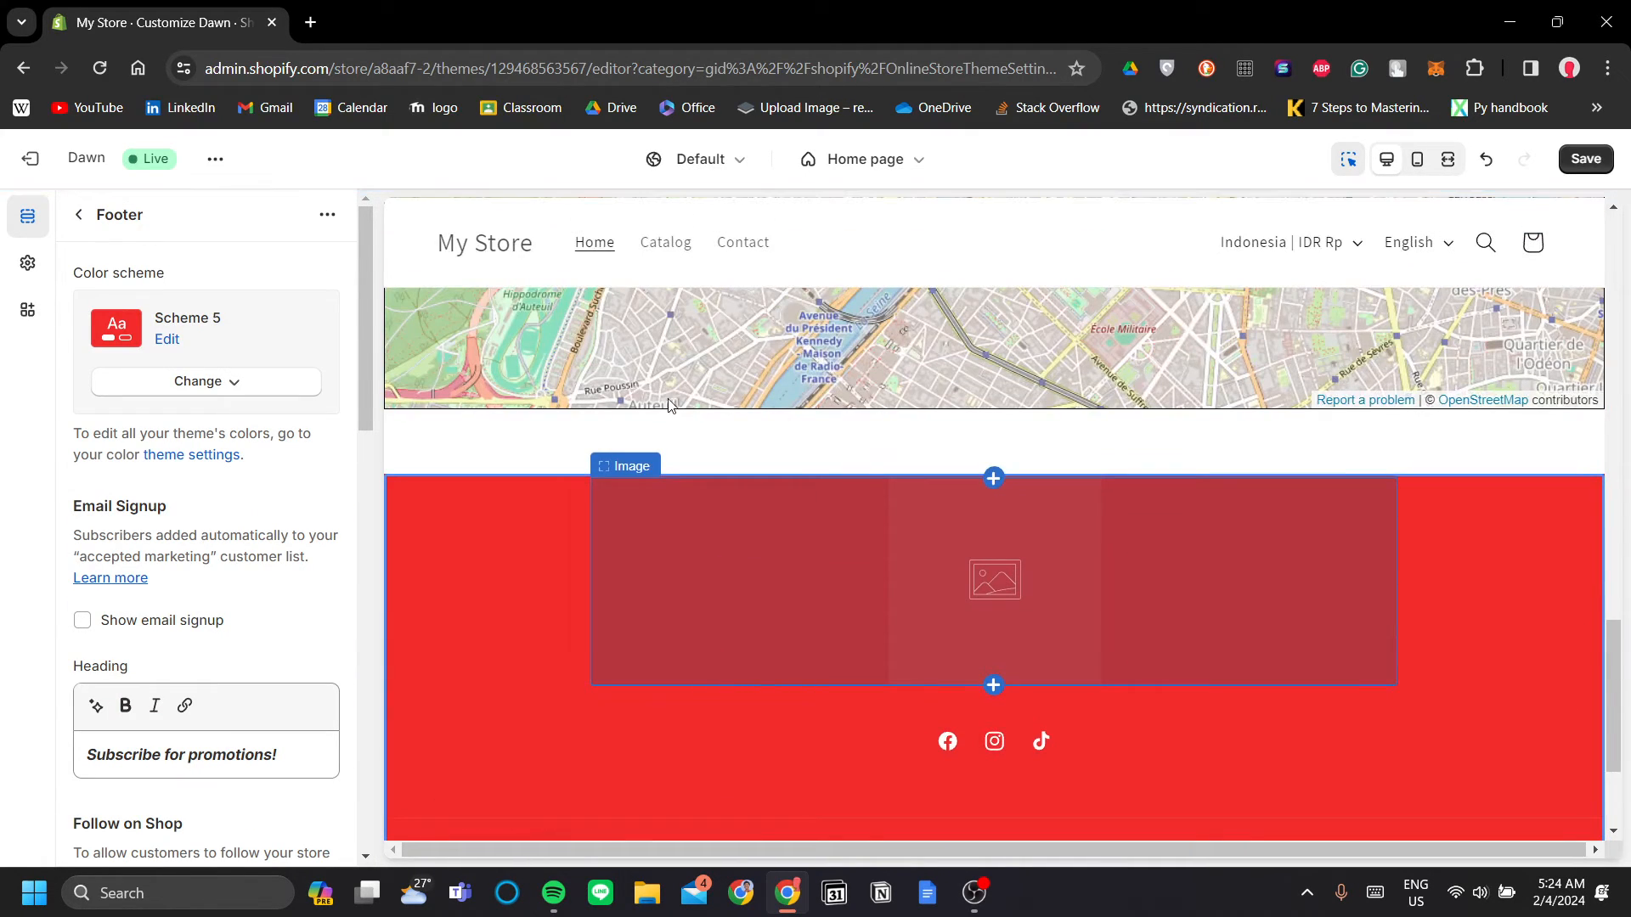
Open the settings of the Custom Liquid section with the map above the footer to view its code
{"action": "scroll", "coordinate": [798, 516], "scroll_direction": "up", "scroll_amount": 3}
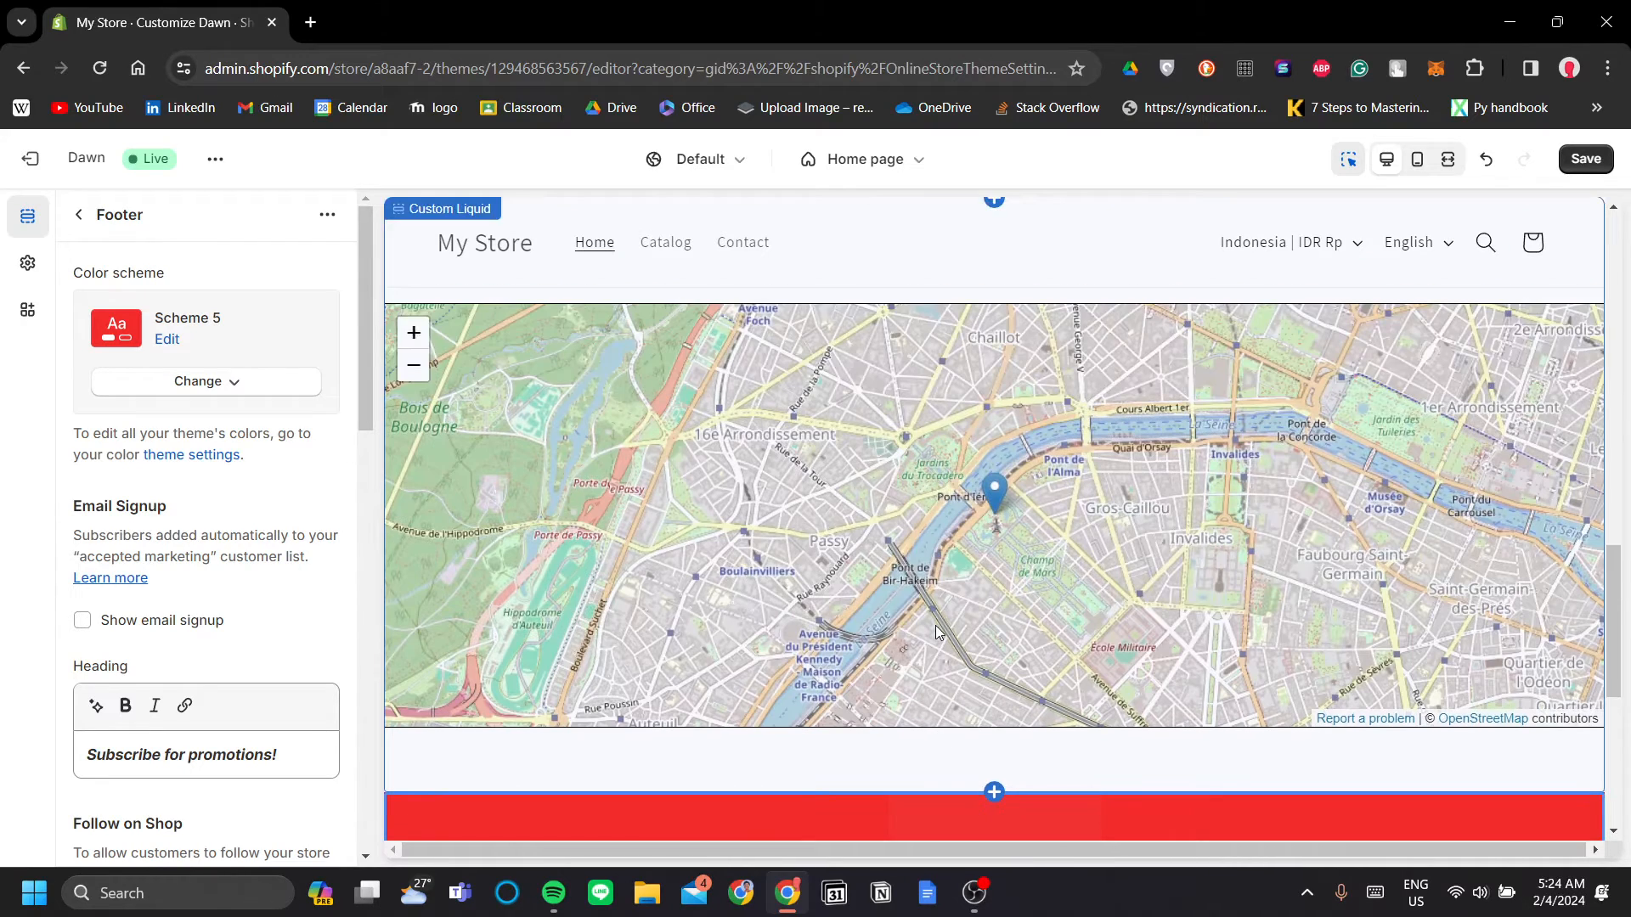
{"action": "scroll", "coordinate": [937, 629], "scroll_direction": "up", "scroll_amount": 2}
{"action": "scroll", "coordinate": [936, 629], "scroll_direction": "down", "scroll_amount": 2}
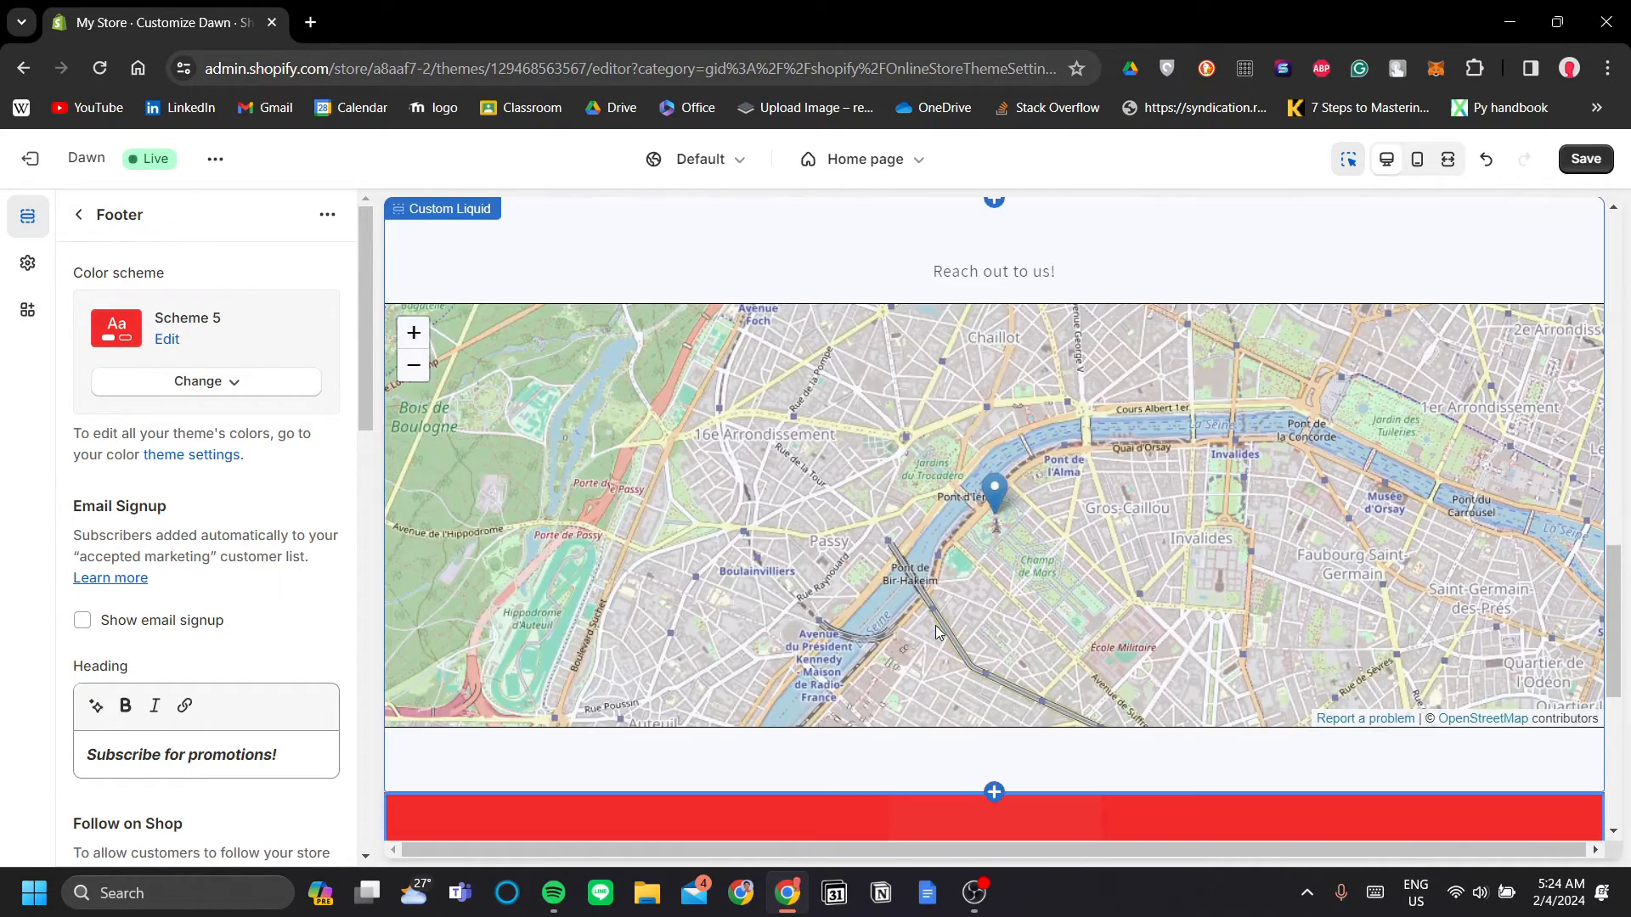
{"action": "scroll", "coordinate": [936, 630], "scroll_direction": "up", "scroll_amount": 1}
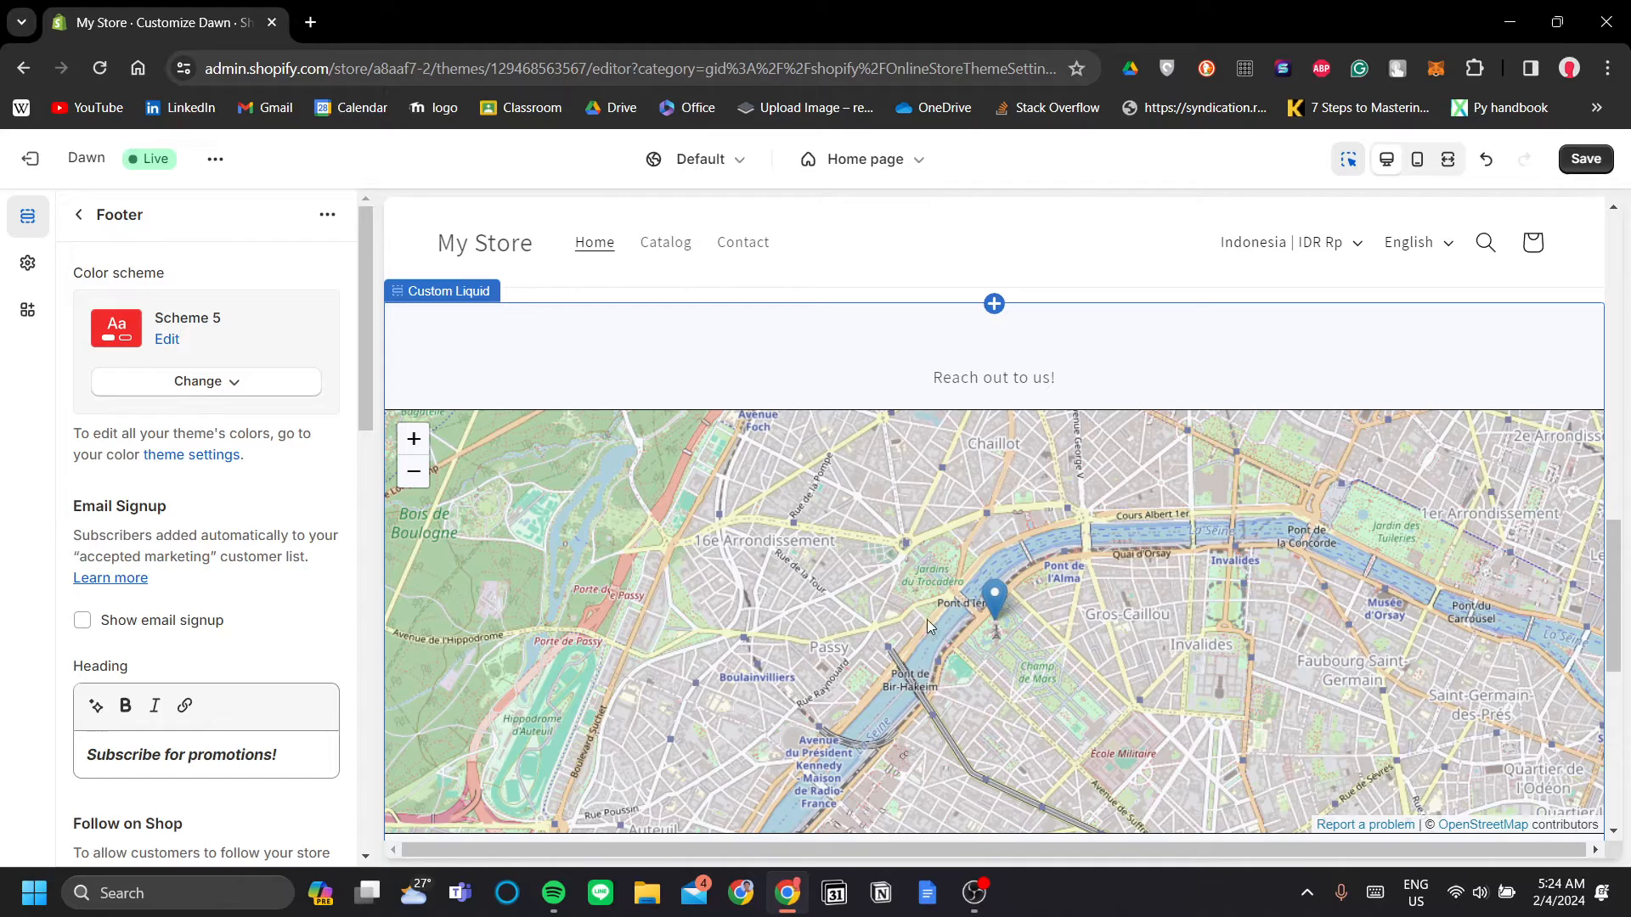
{"action": "left_click", "coordinate": [535, 368]}
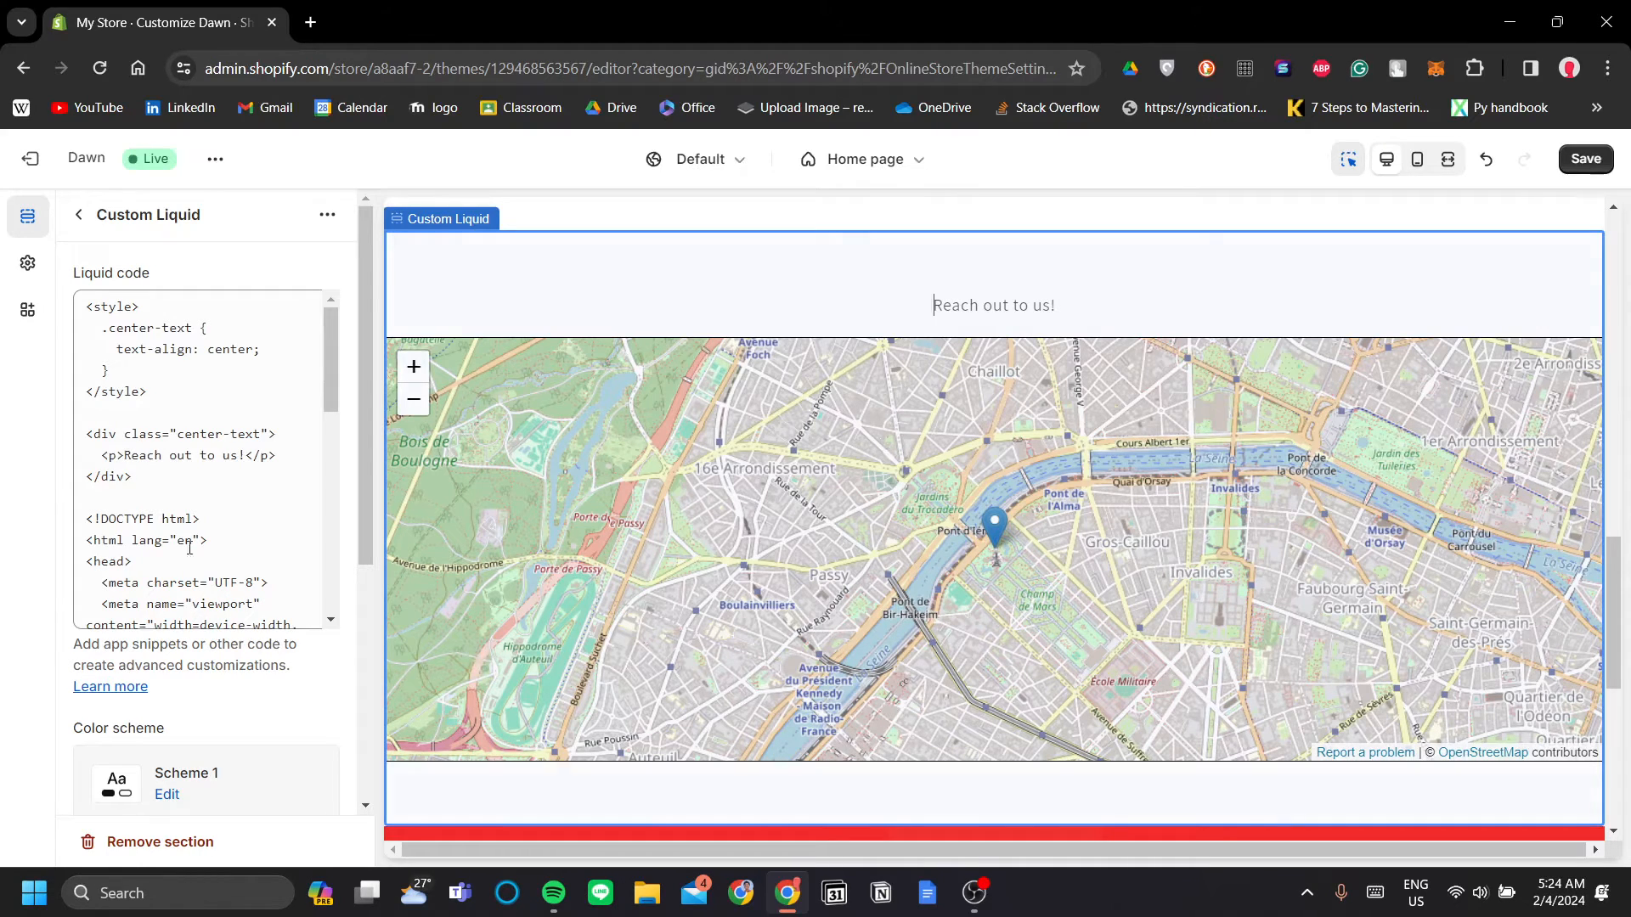
Open chat.openai.com in a new browser tab, and return to the theme editor
{"action": "left_click", "coordinate": [310, 22]}
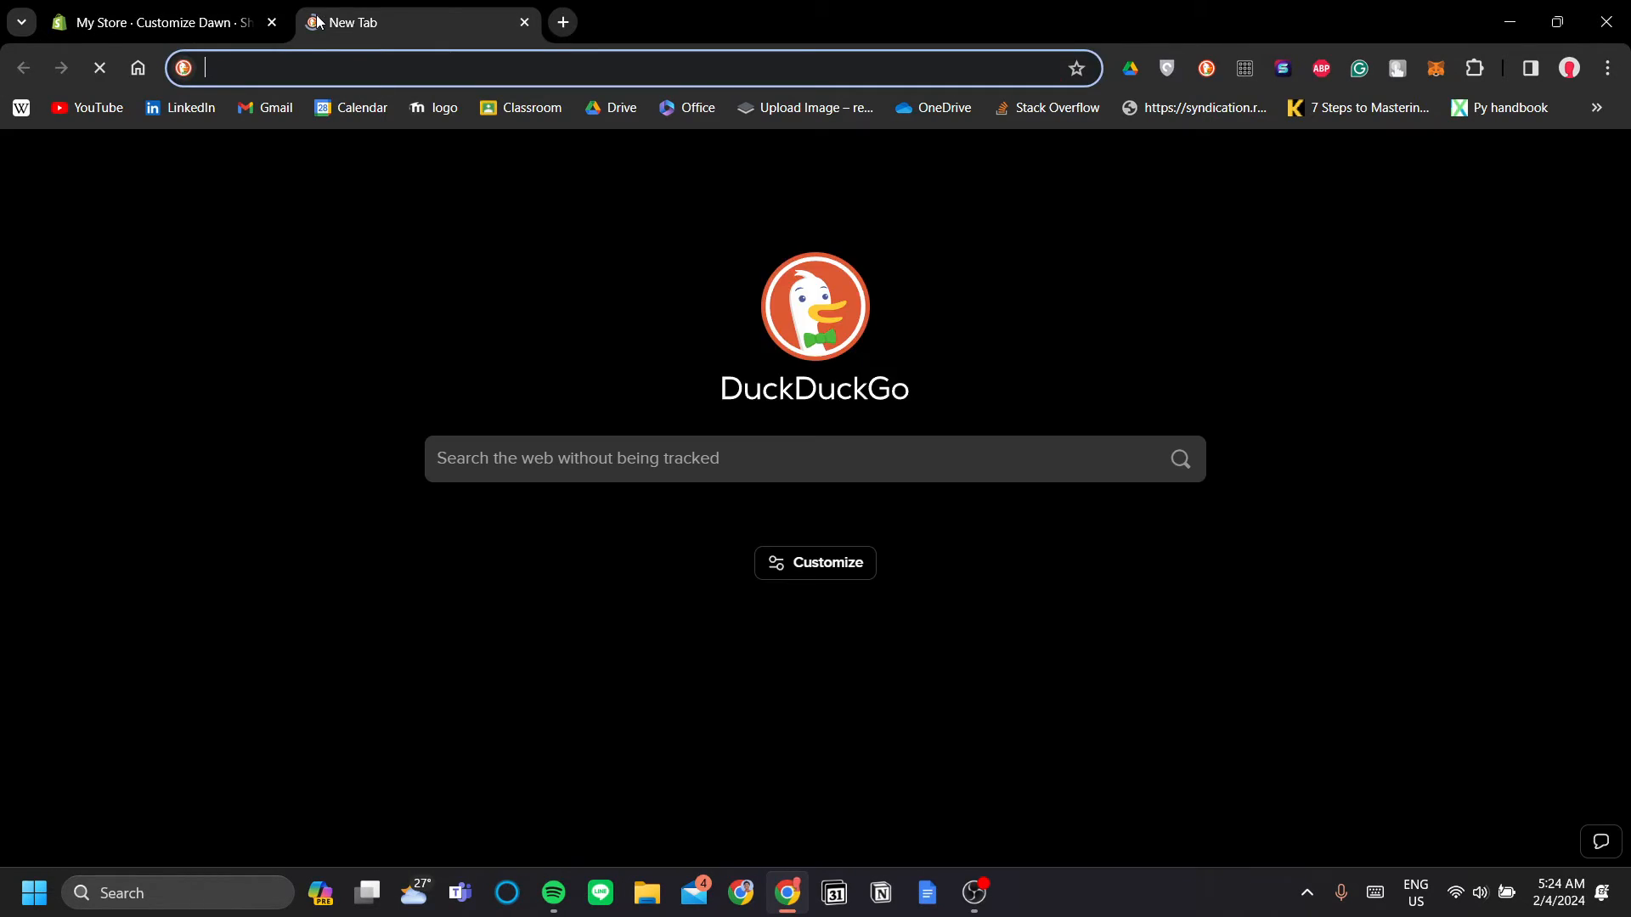
{"action": "type", "text": "chat.openai.com"}
{"action": "key", "text": "Return"}
{"action": "left_click", "coordinate": [219, 10]}
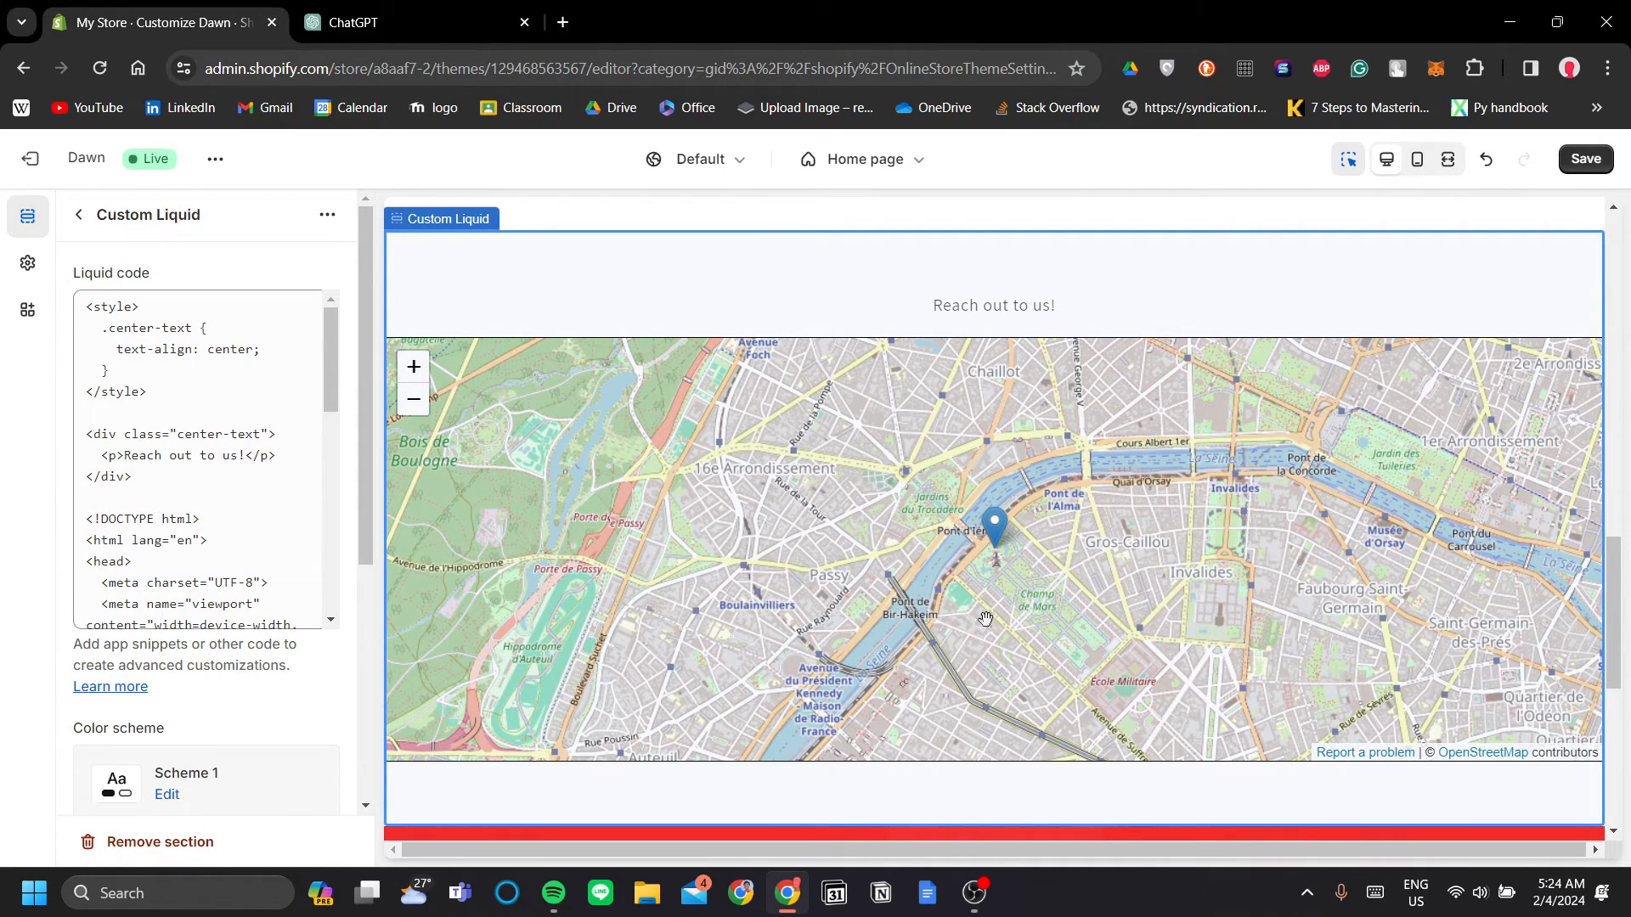
Test the zoom of the embedded map in the Custom Liquid section, ending zoomed in around the marker
{"action": "scroll", "coordinate": [1010, 593], "scroll_direction": "down", "scroll_amount": 1}
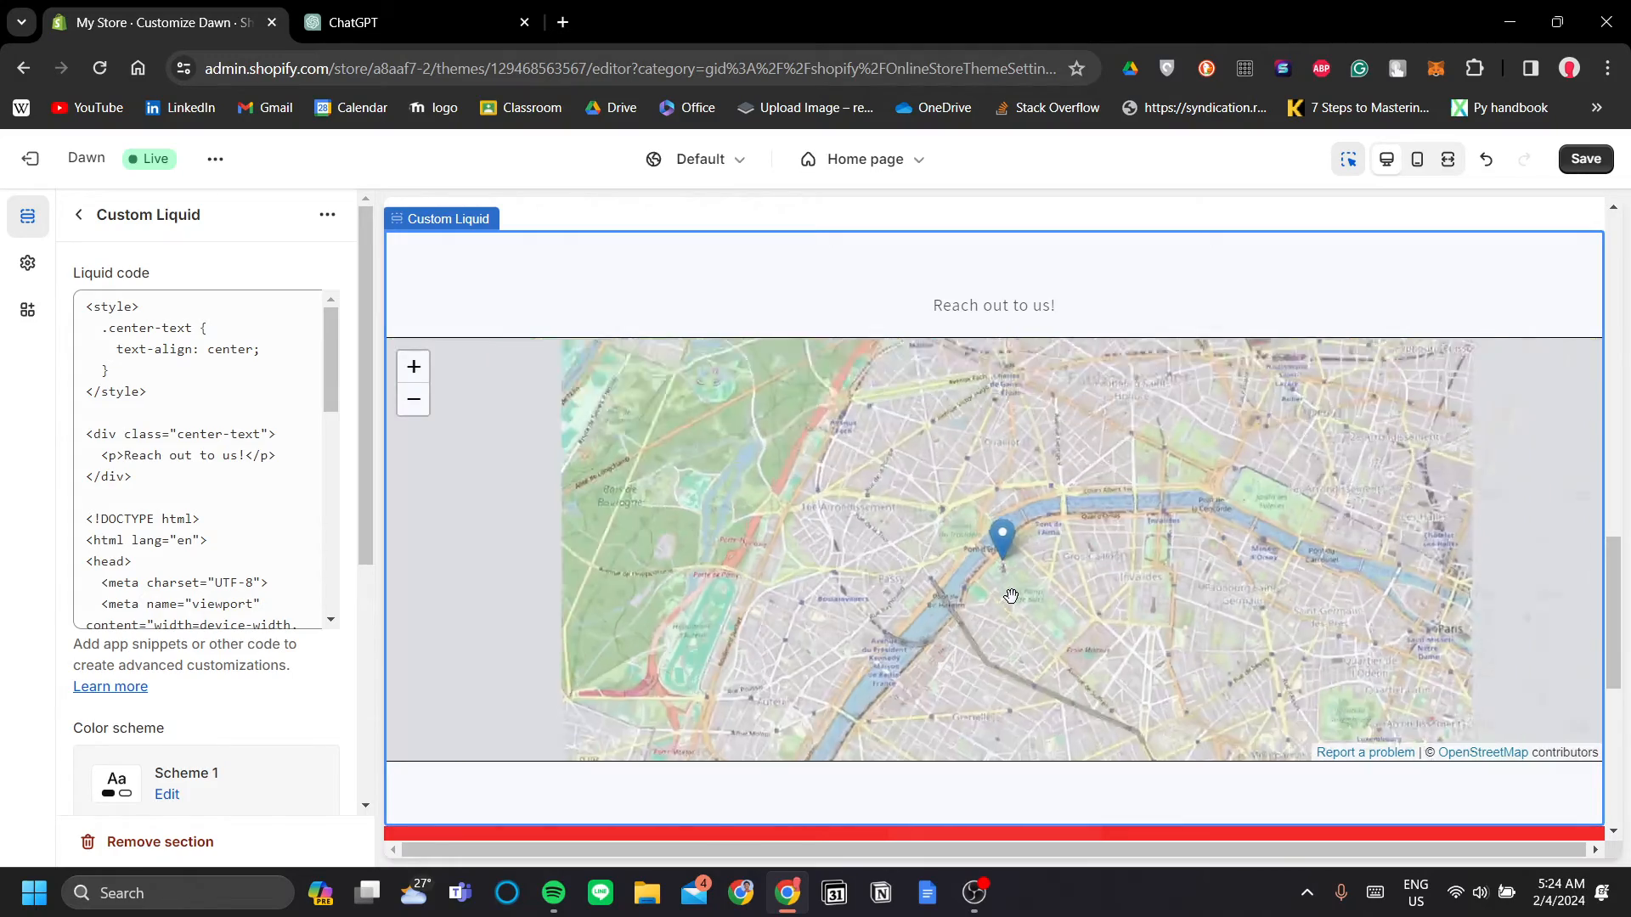
{"action": "scroll", "coordinate": [1011, 596], "scroll_direction": "up", "scroll_amount": 1}
{"action": "scroll", "coordinate": [1011, 595], "scroll_direction": "up", "scroll_amount": 1}
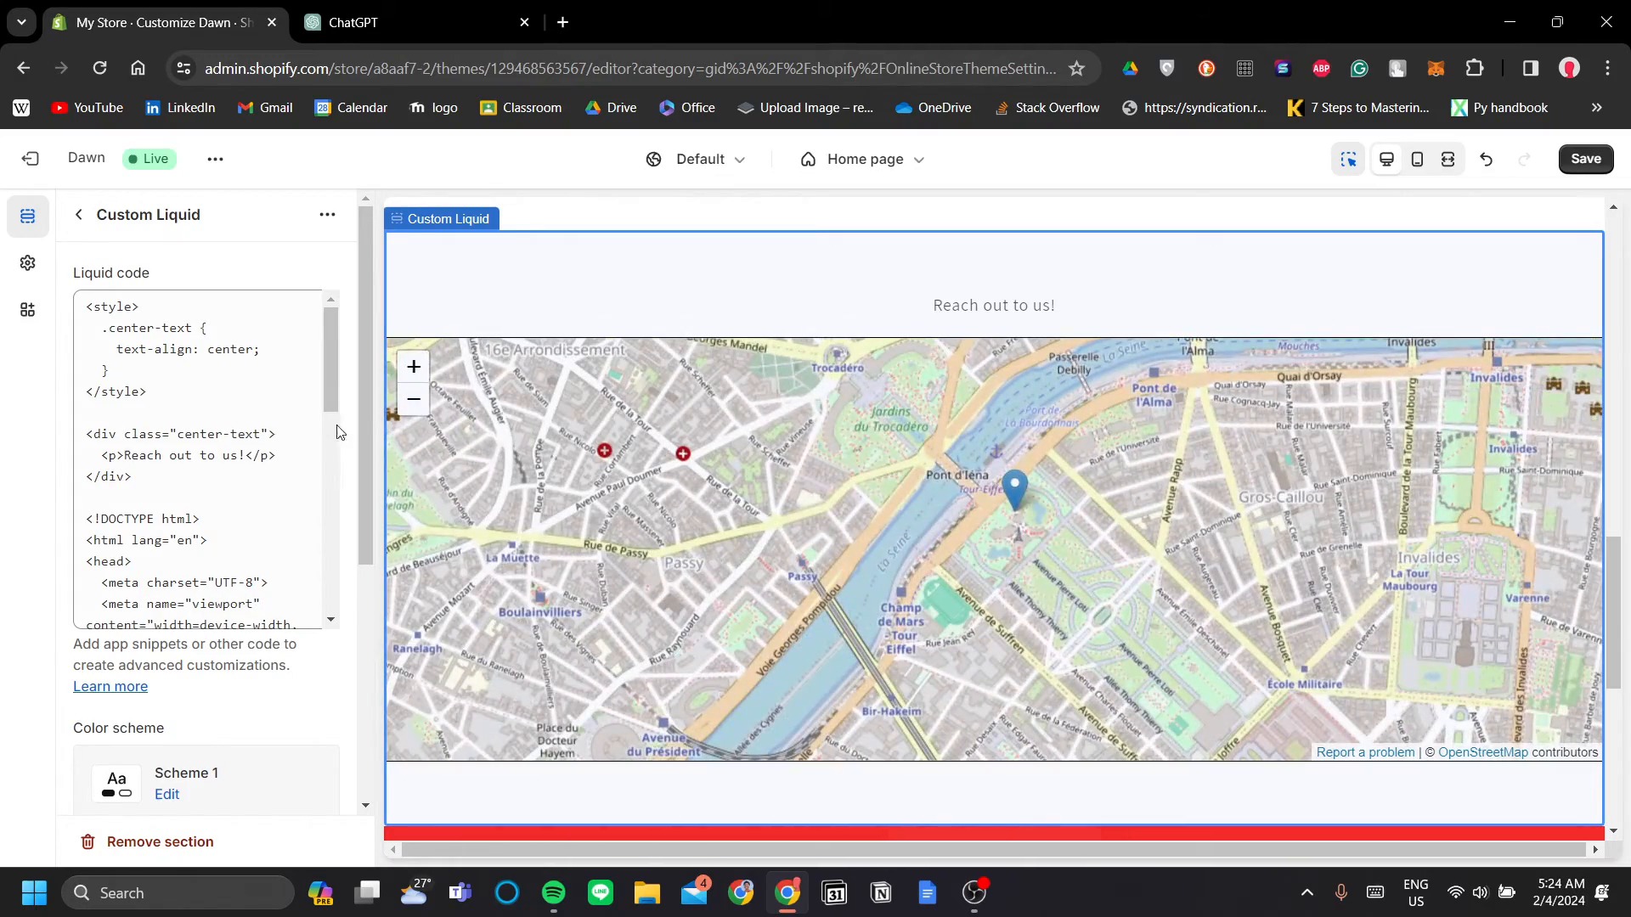
{"action": "scroll", "coordinate": [1020, 537], "scroll_direction": "up", "scroll_amount": 1}
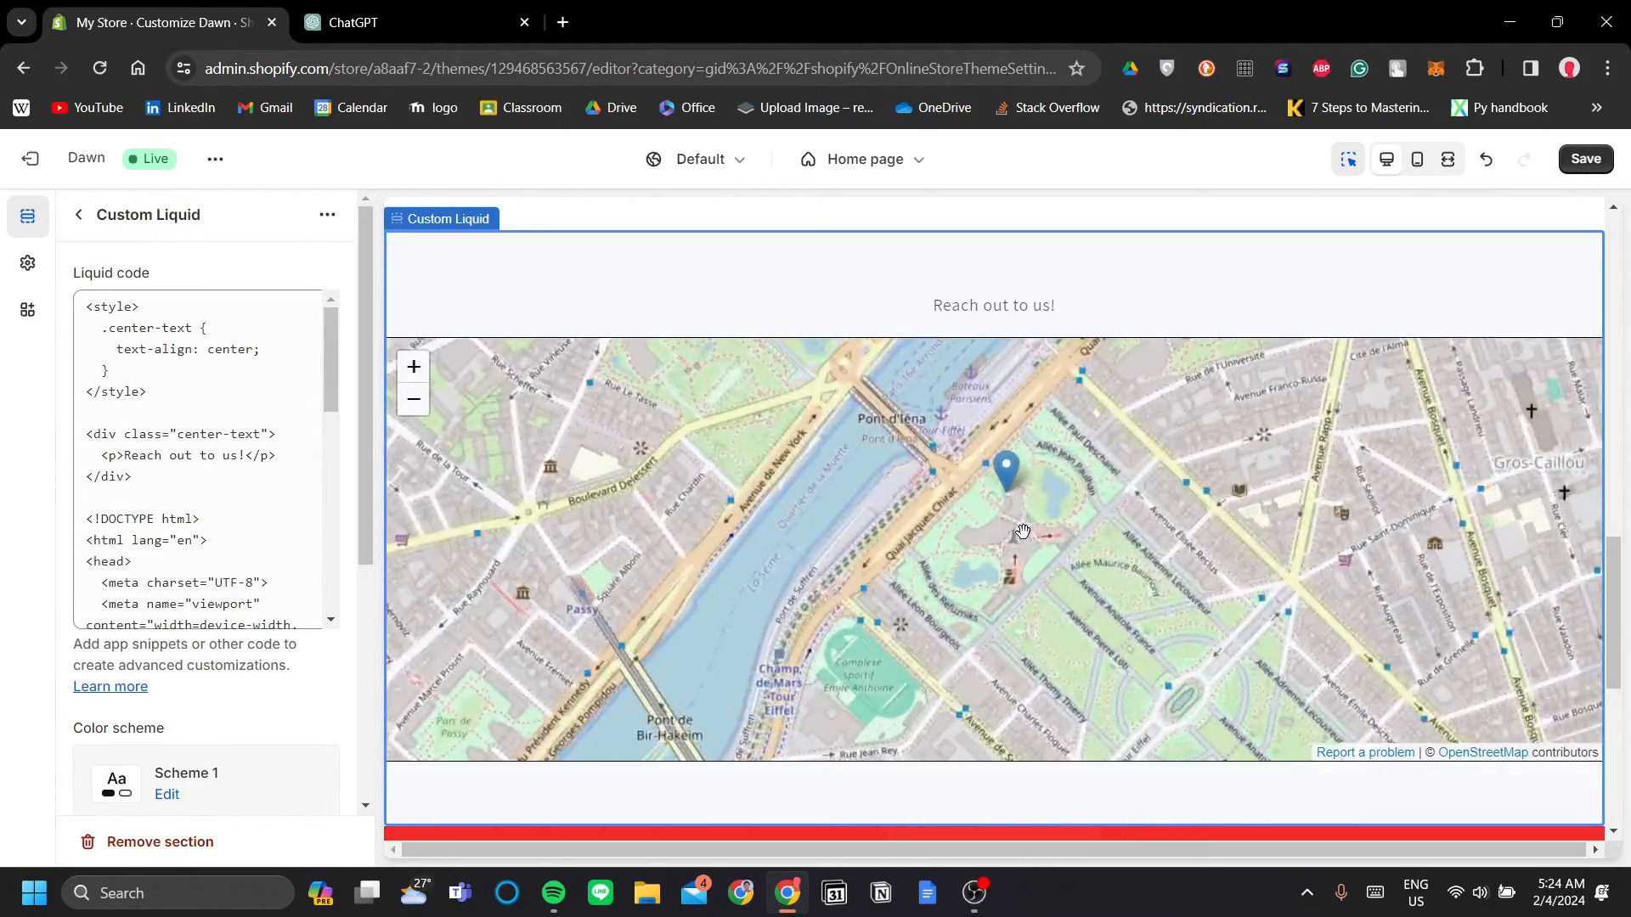
Switch to ChatGPT and submit the prompt "write liquid code for my shopify that gives a map pinned in the Eiffel tower without google API"
{"action": "scroll", "coordinate": [1022, 531], "scroll_direction": "down", "scroll_amount": 1}
{"action": "left_click", "coordinate": [373, 22]}
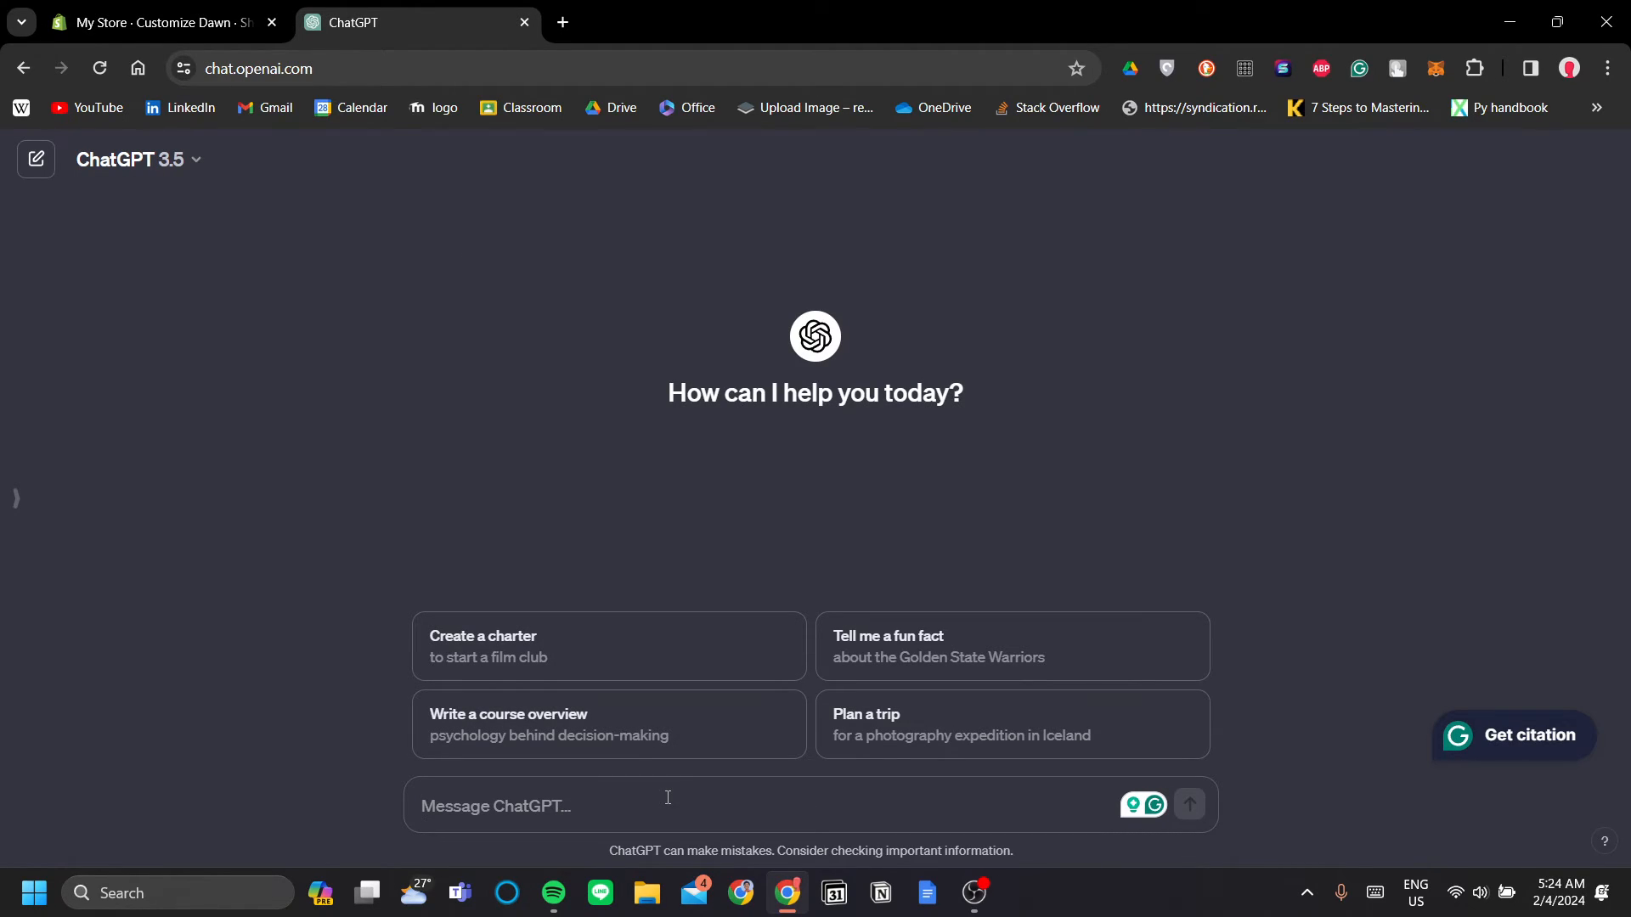
{"action": "type", "text": "write liq"}
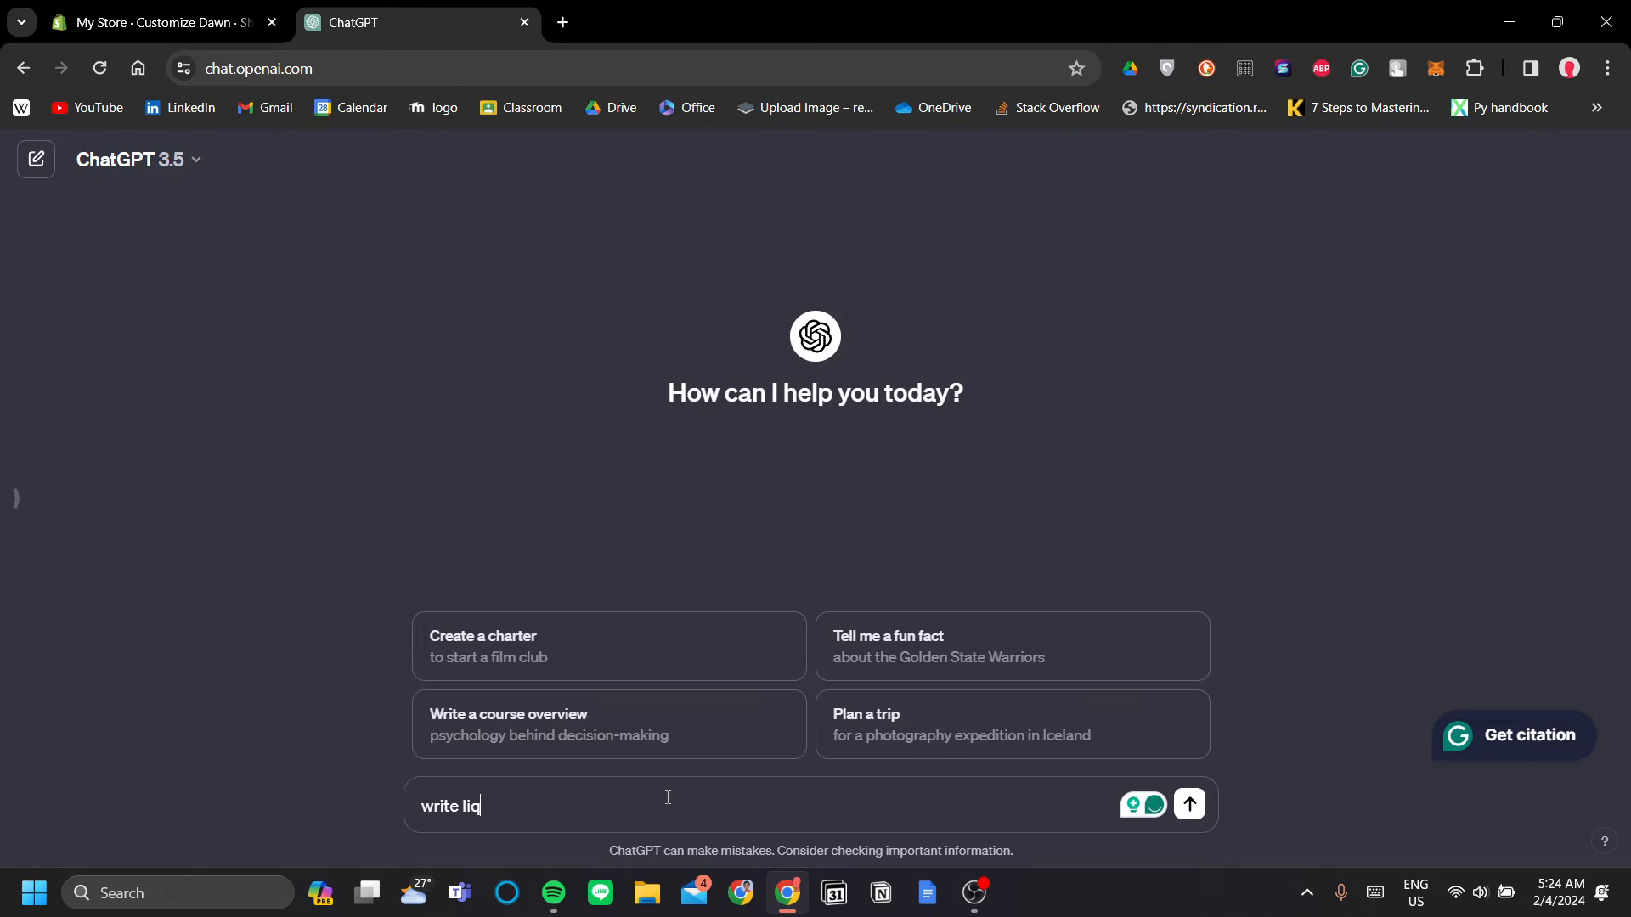
{"action": "type", "text": "uid code for my sho"}
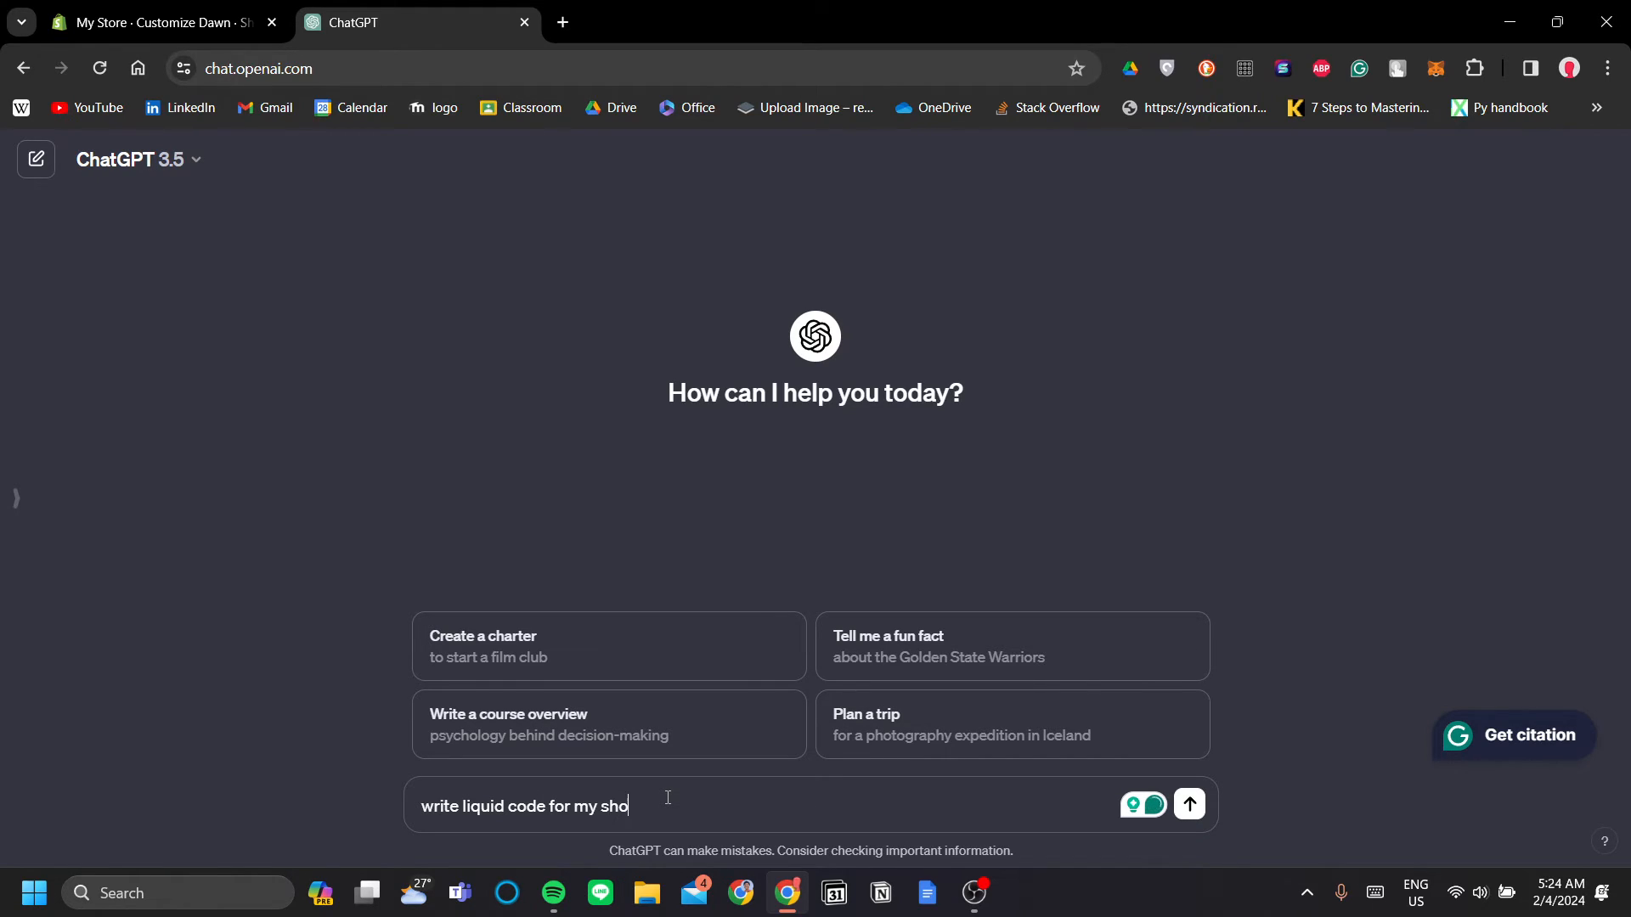
{"action": "type", "text": "pify tha"}
{"action": "key", "text": "BackSpace"}
{"action": "type", "text": "hat hives"}
{"action": "key", "text": "BackSpace"}
{"action": "key", "text": "BackSpace"}
{"action": "key", "text": "BackSpace"}
{"action": "key", "text": "BackSpace"}
{"action": "key", "text": "BackSpace"}
{"action": "key", "text": "BackSpace"}
{"action": "type", "text": "gives a map for "}
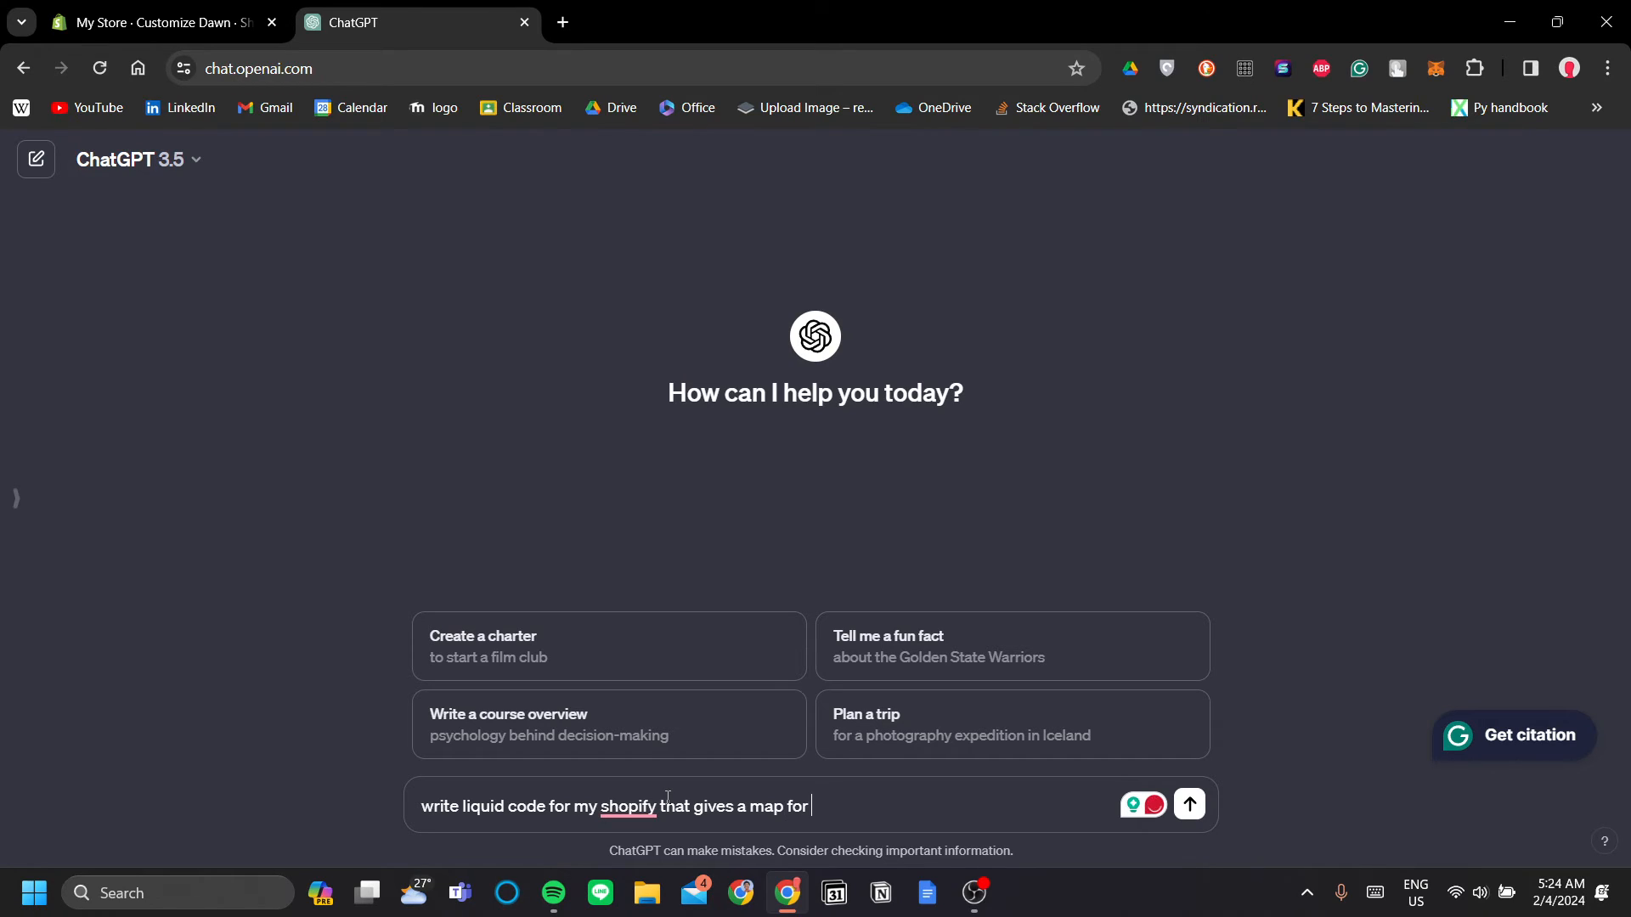
{"action": "type", "text": "pinned in the eiffel t"}
{"action": "key", "text": "BackSpace"}
{"action": "type", "text": "tower"}
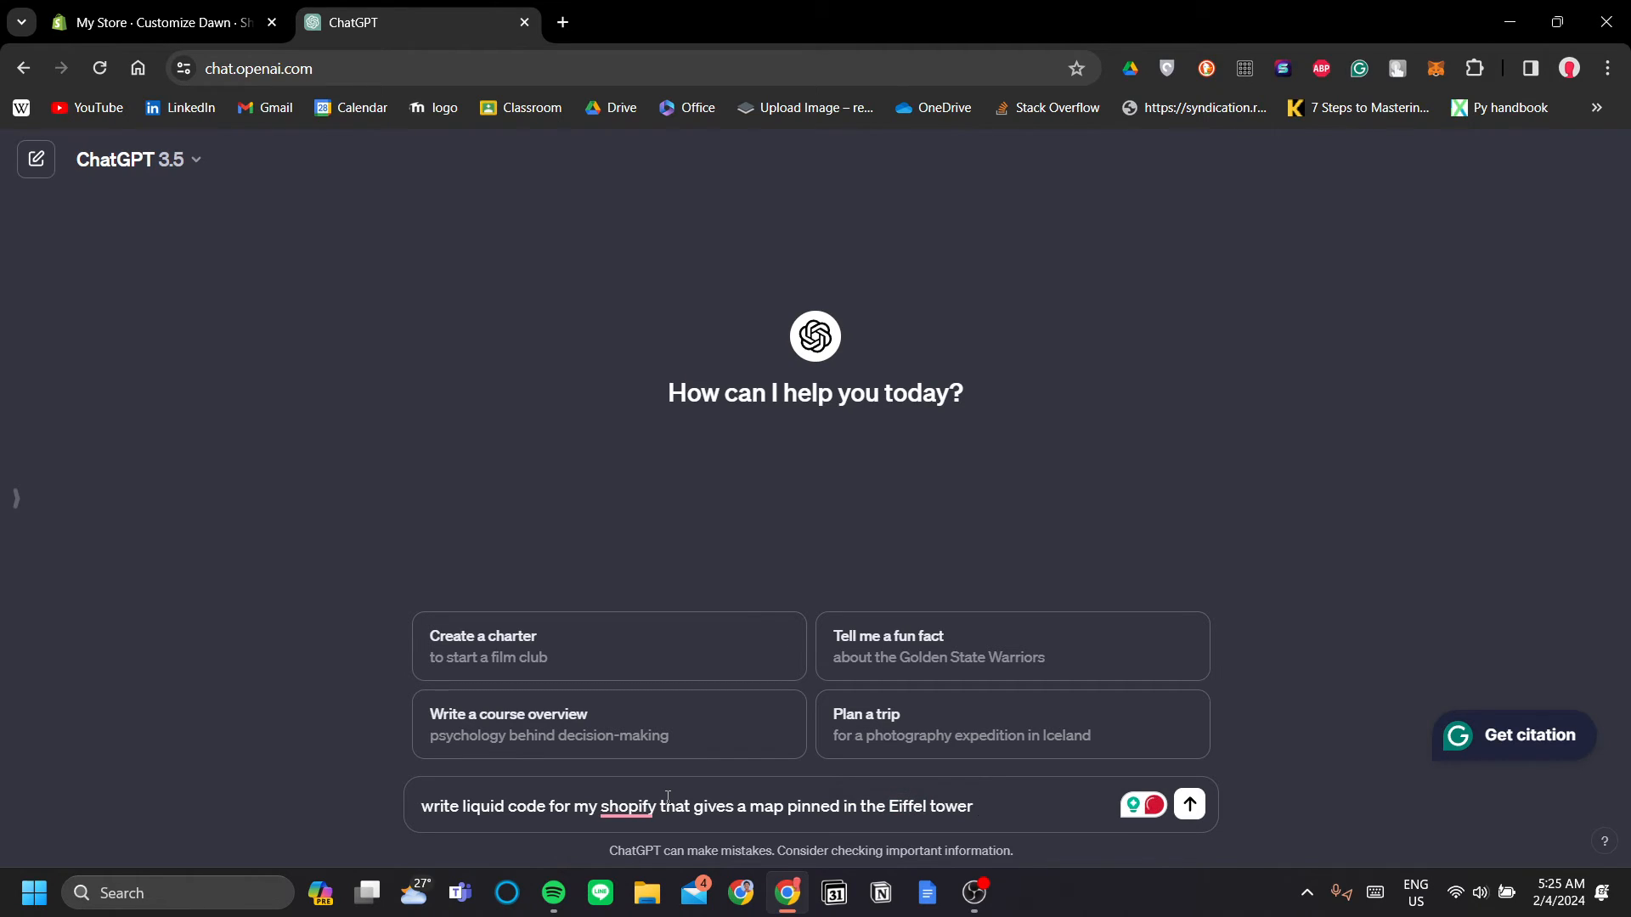
{"action": "type", "text": " without google API"}
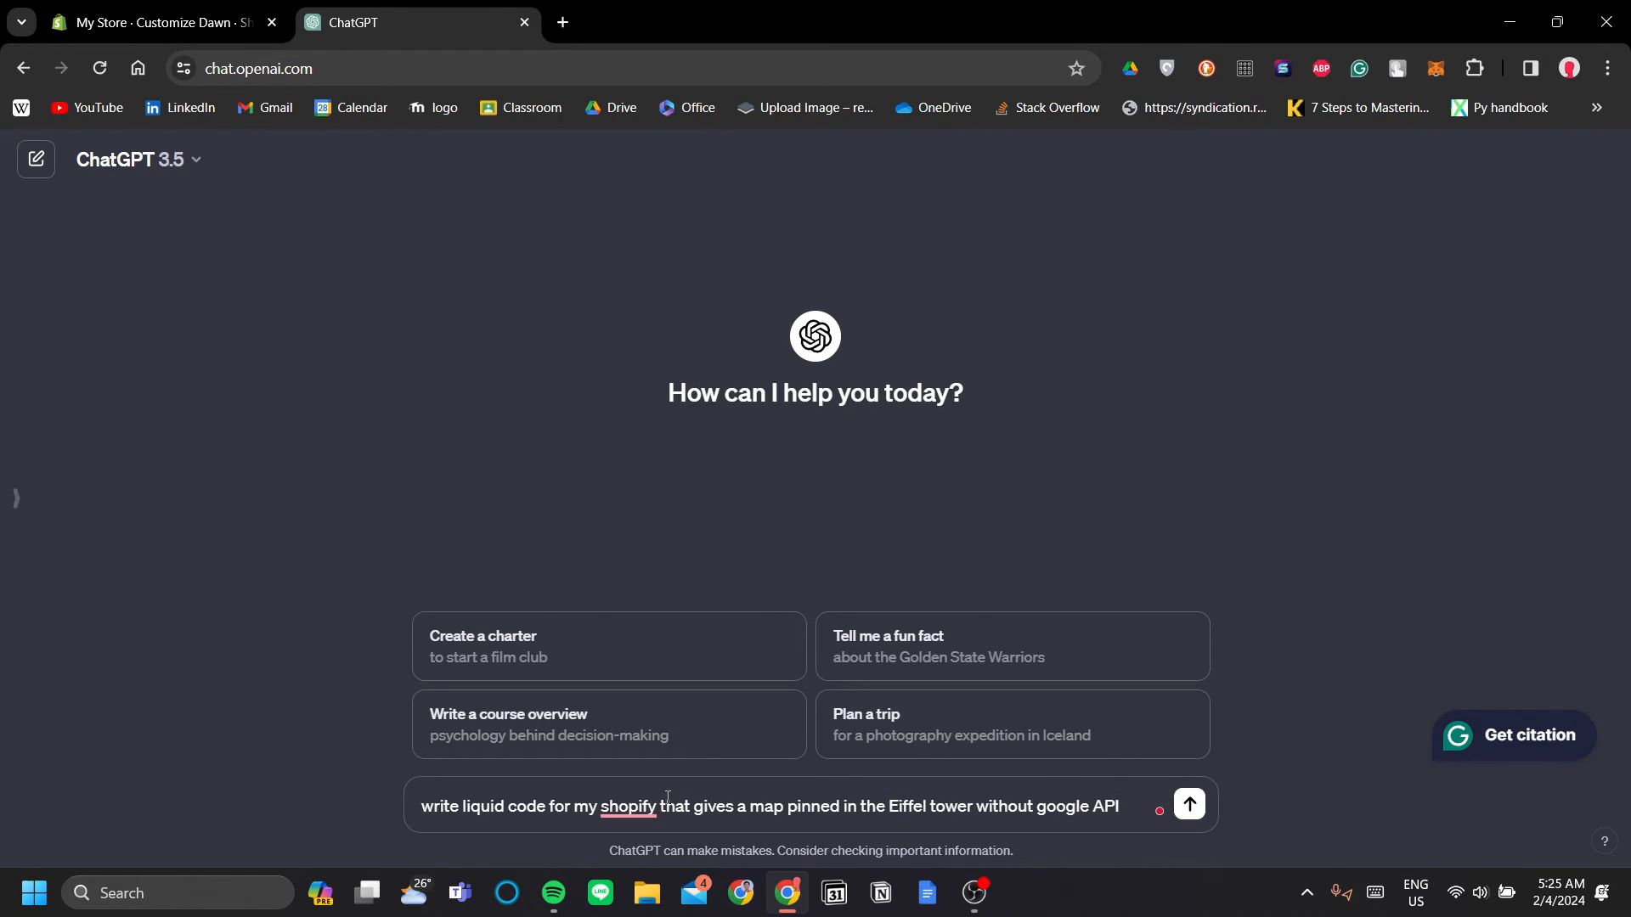
{"action": "left_click", "coordinate": [1190, 805]}
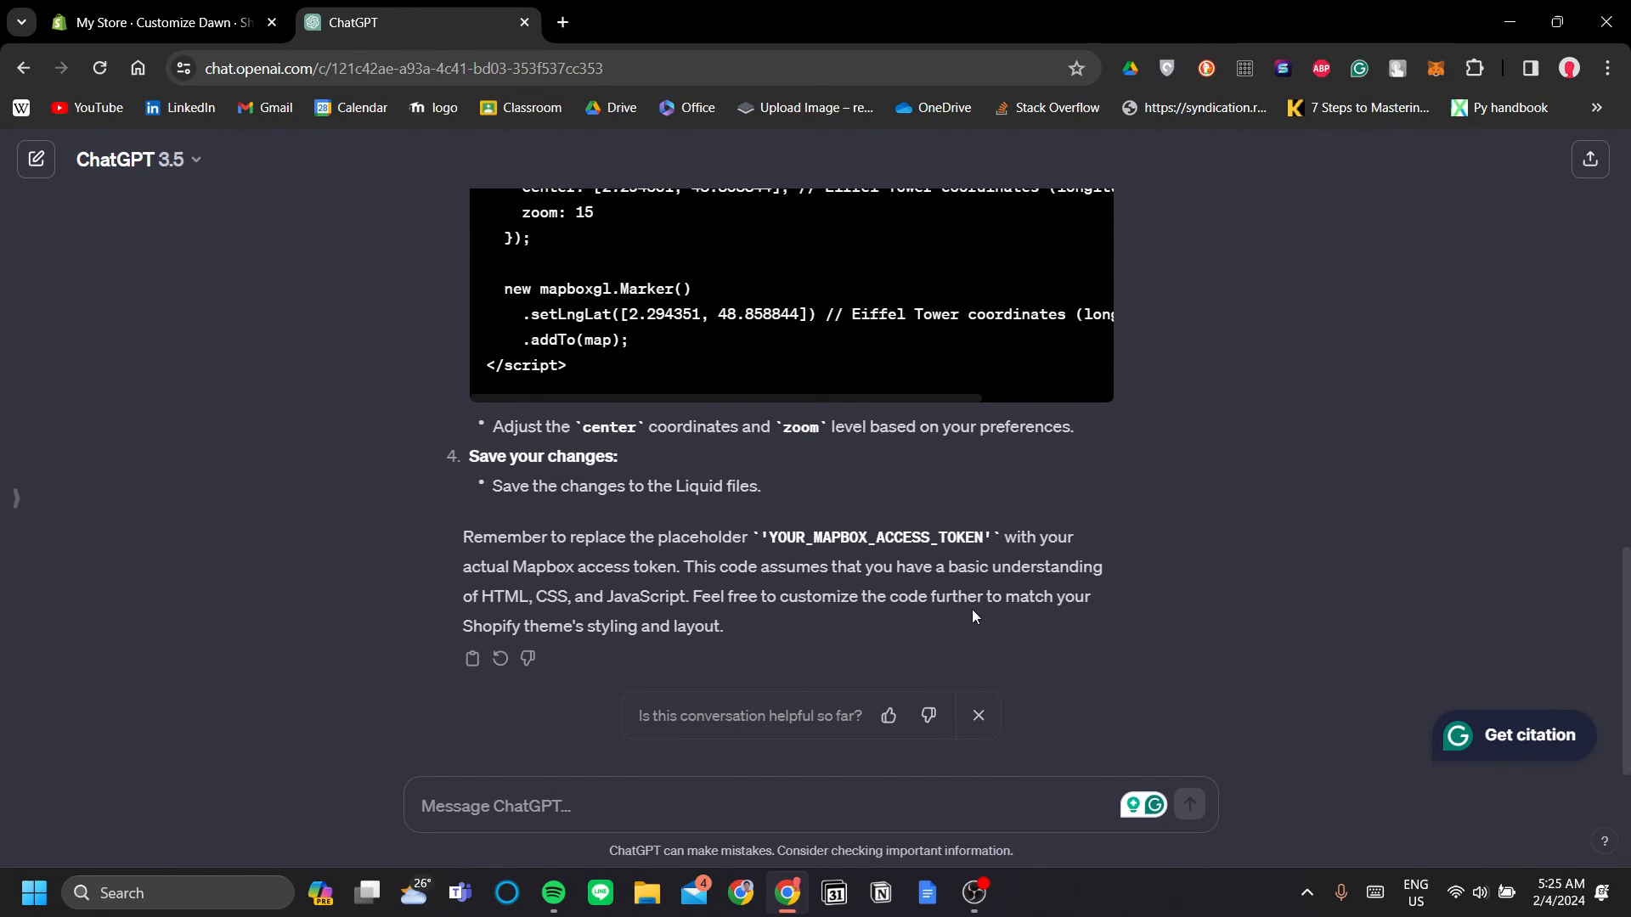
Review the Liquid code in ChatGPT's answer and the map service suggested in its introduction
{"action": "scroll", "coordinate": [976, 613], "scroll_direction": "up", "scroll_amount": 6}
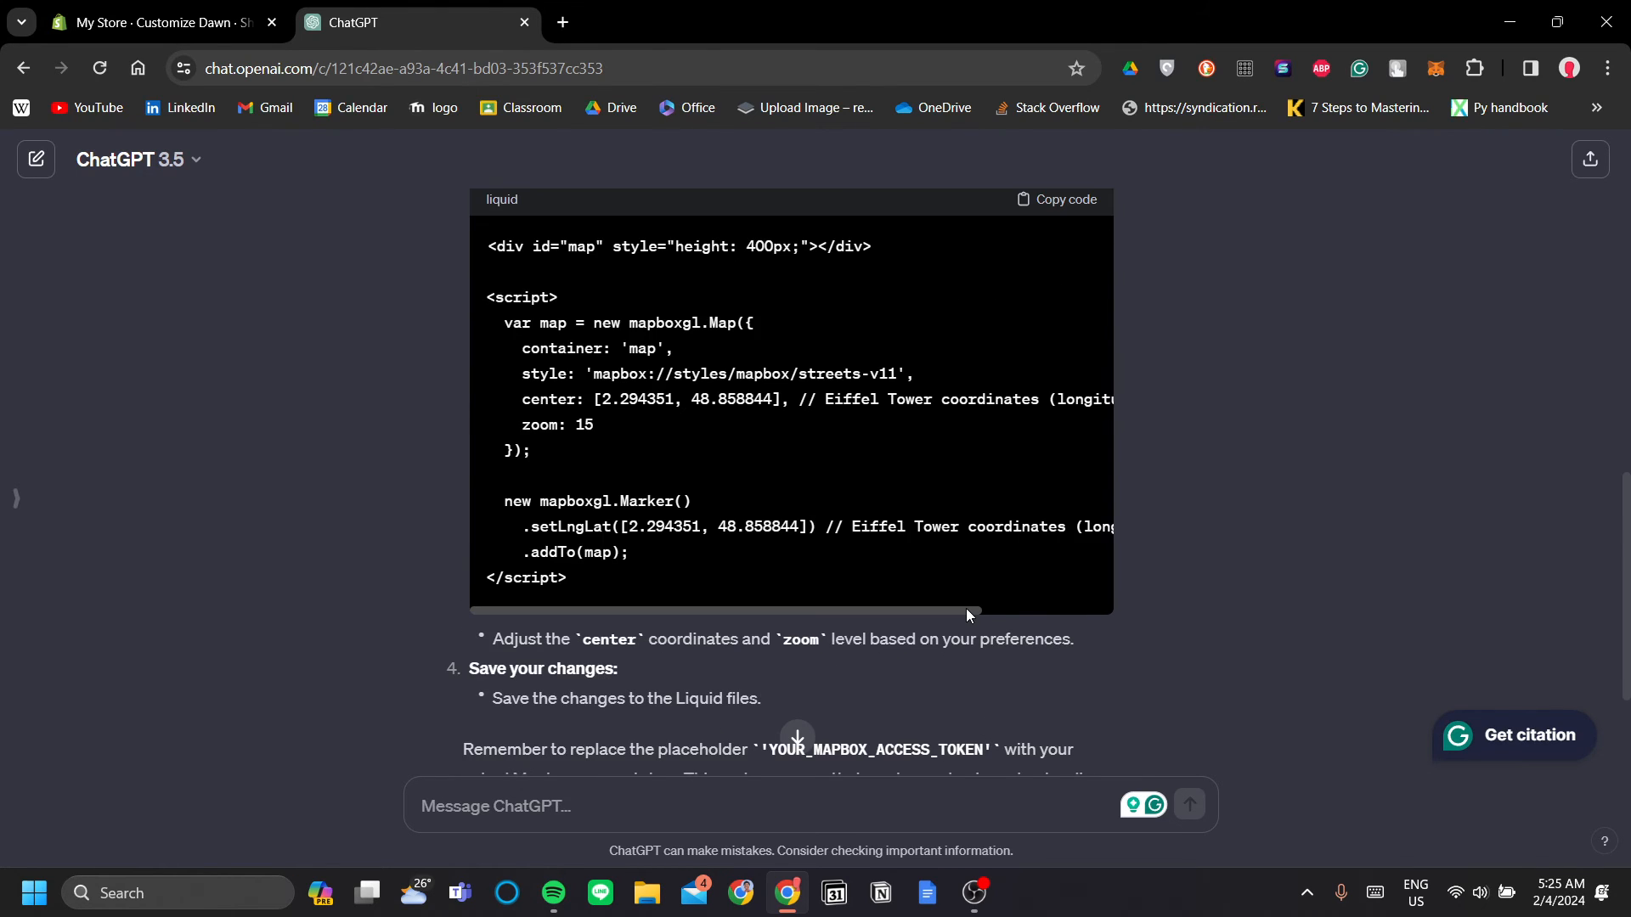
{"action": "scroll", "coordinate": [969, 615], "scroll_direction": "up", "scroll_amount": 9}
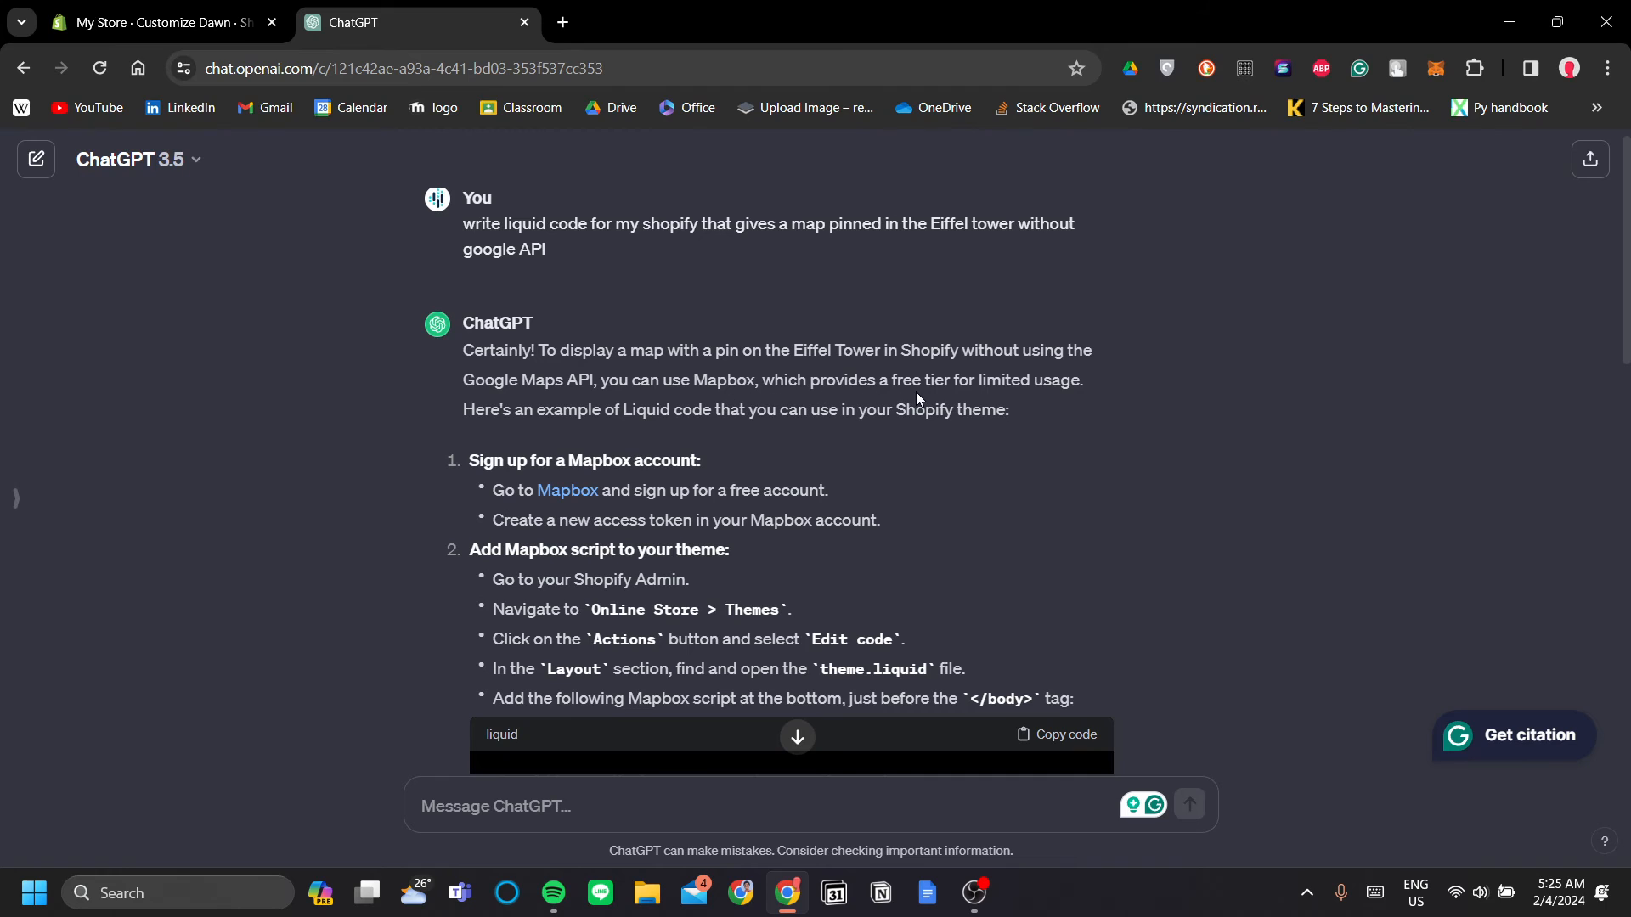
{"action": "left_click_drag", "start_coordinate": [693, 380], "coordinate": [859, 384]}
{"action": "left_click", "coordinate": [991, 446]}
Return to the theme editor, examine the map embed address and the rest of the Custom Liquid code, and leave the section's settings
{"action": "left_click", "coordinate": [268, 10]}
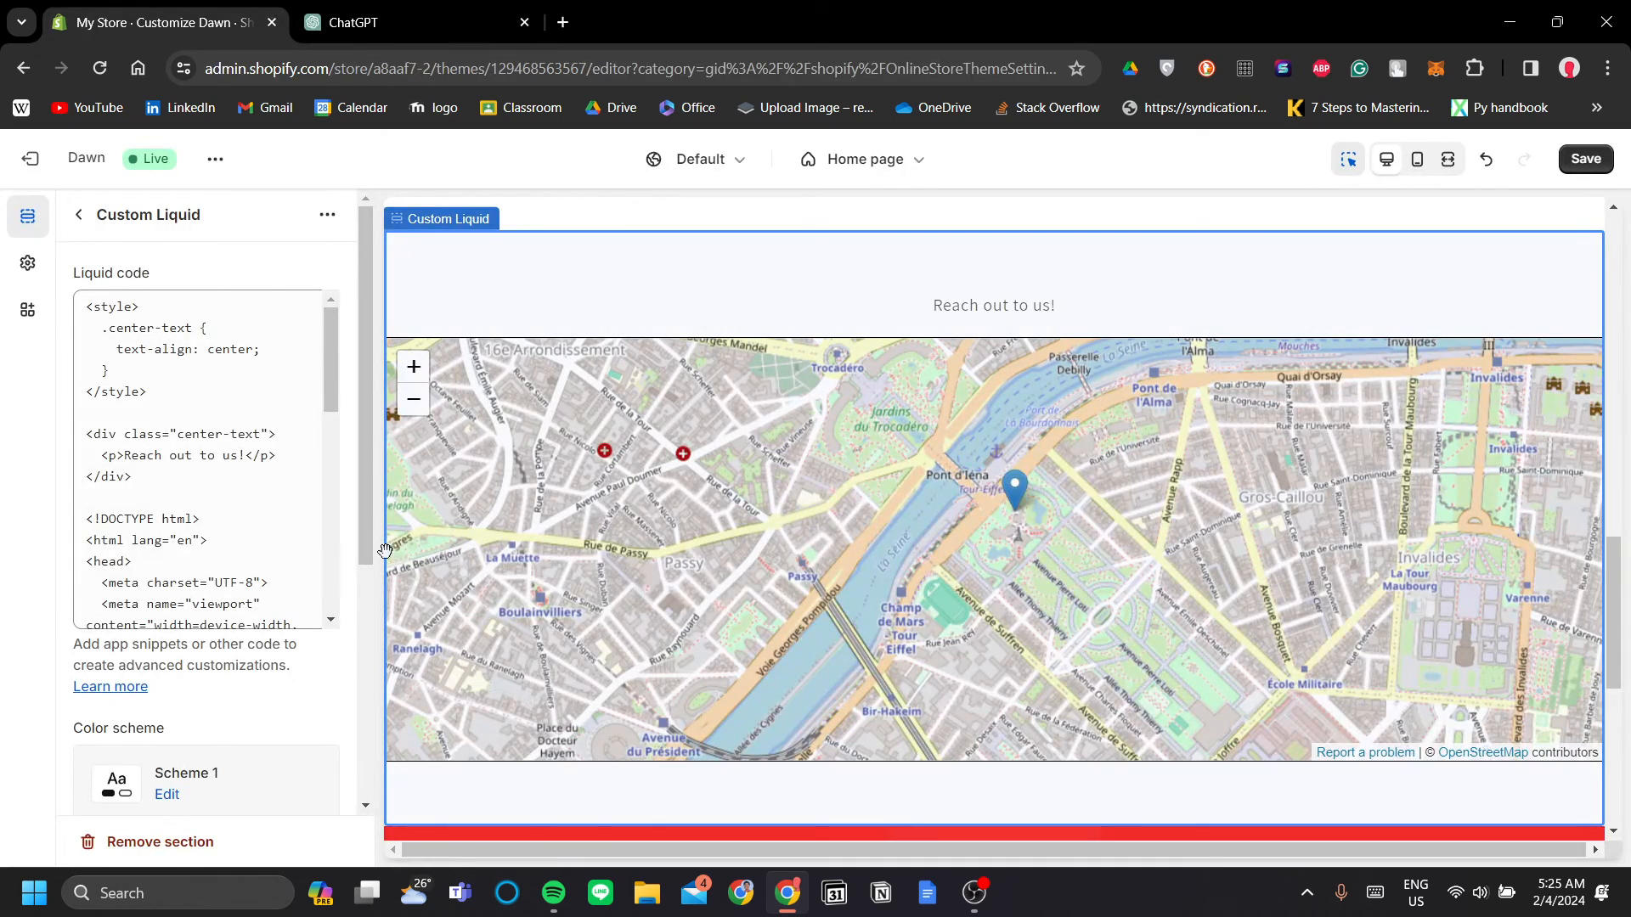
{"action": "scroll", "coordinate": [265, 520], "scroll_direction": "down", "scroll_amount": 2}
{"action": "scroll", "coordinate": [265, 520], "scroll_direction": "down", "scroll_amount": 5}
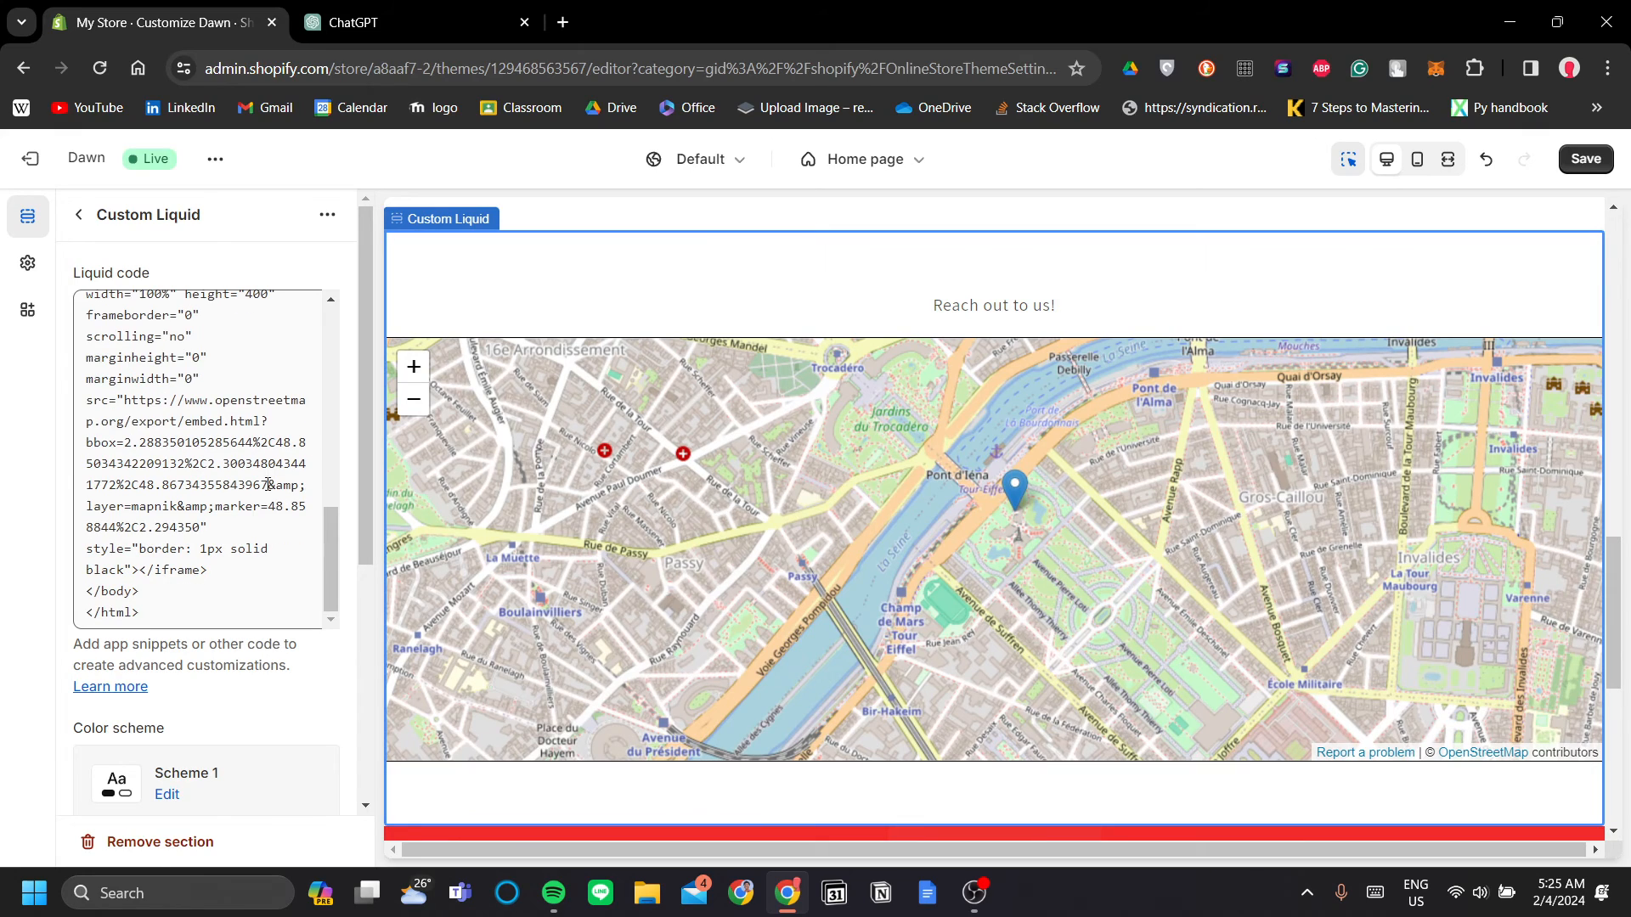
{"action": "left_click_drag", "start_coordinate": [187, 401], "coordinate": [274, 422]}
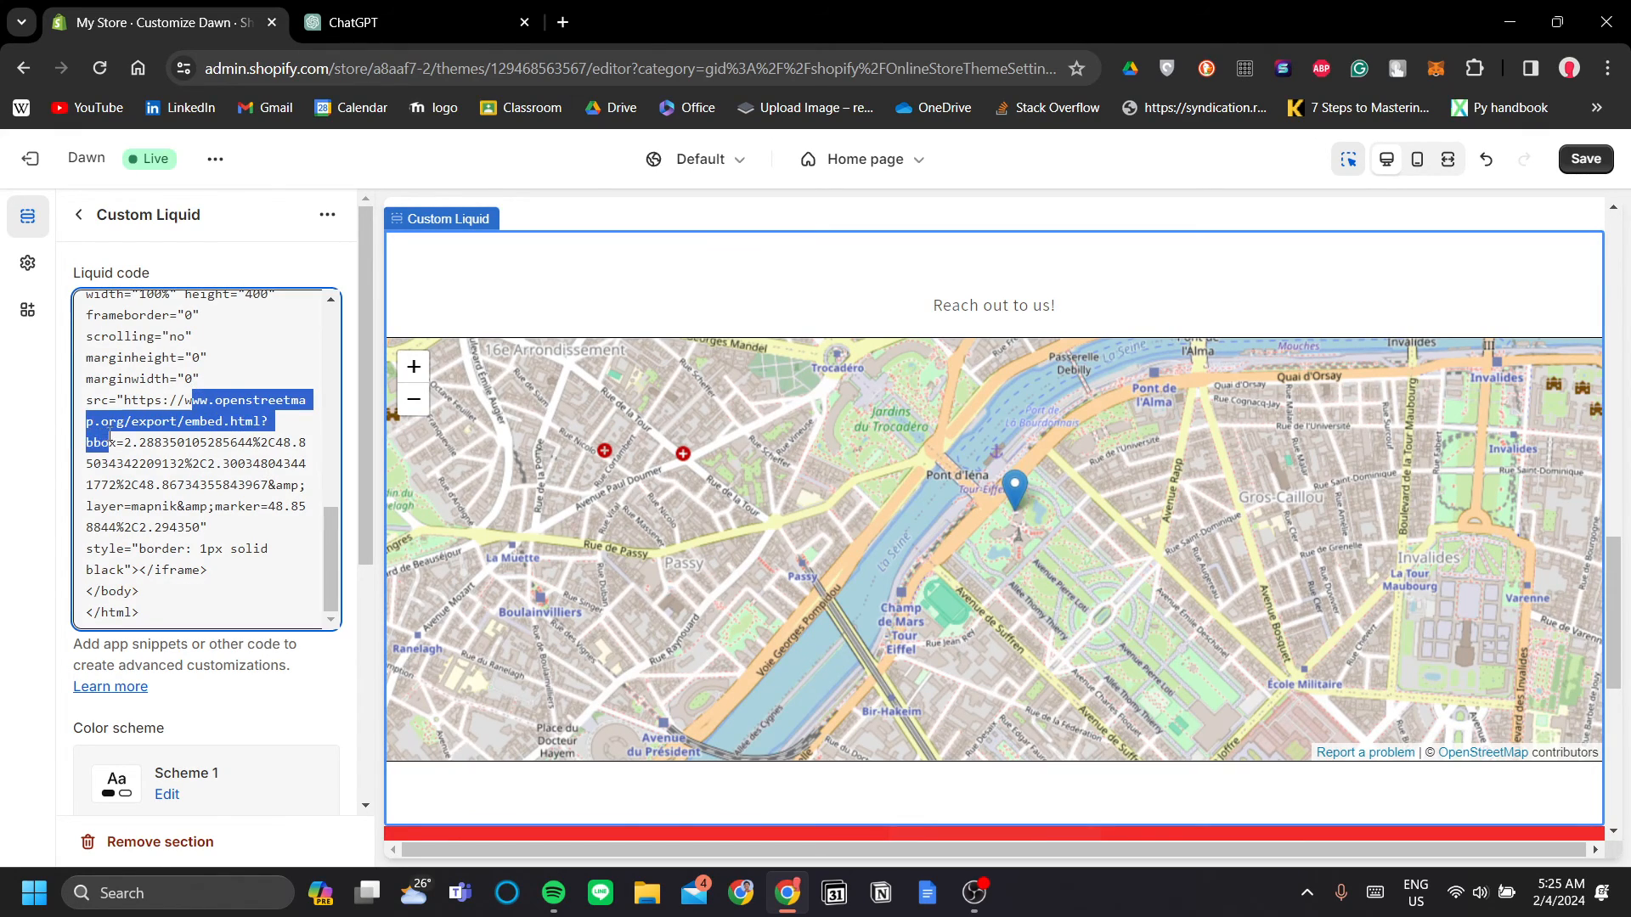
{"action": "left_click", "coordinate": [162, 463]}
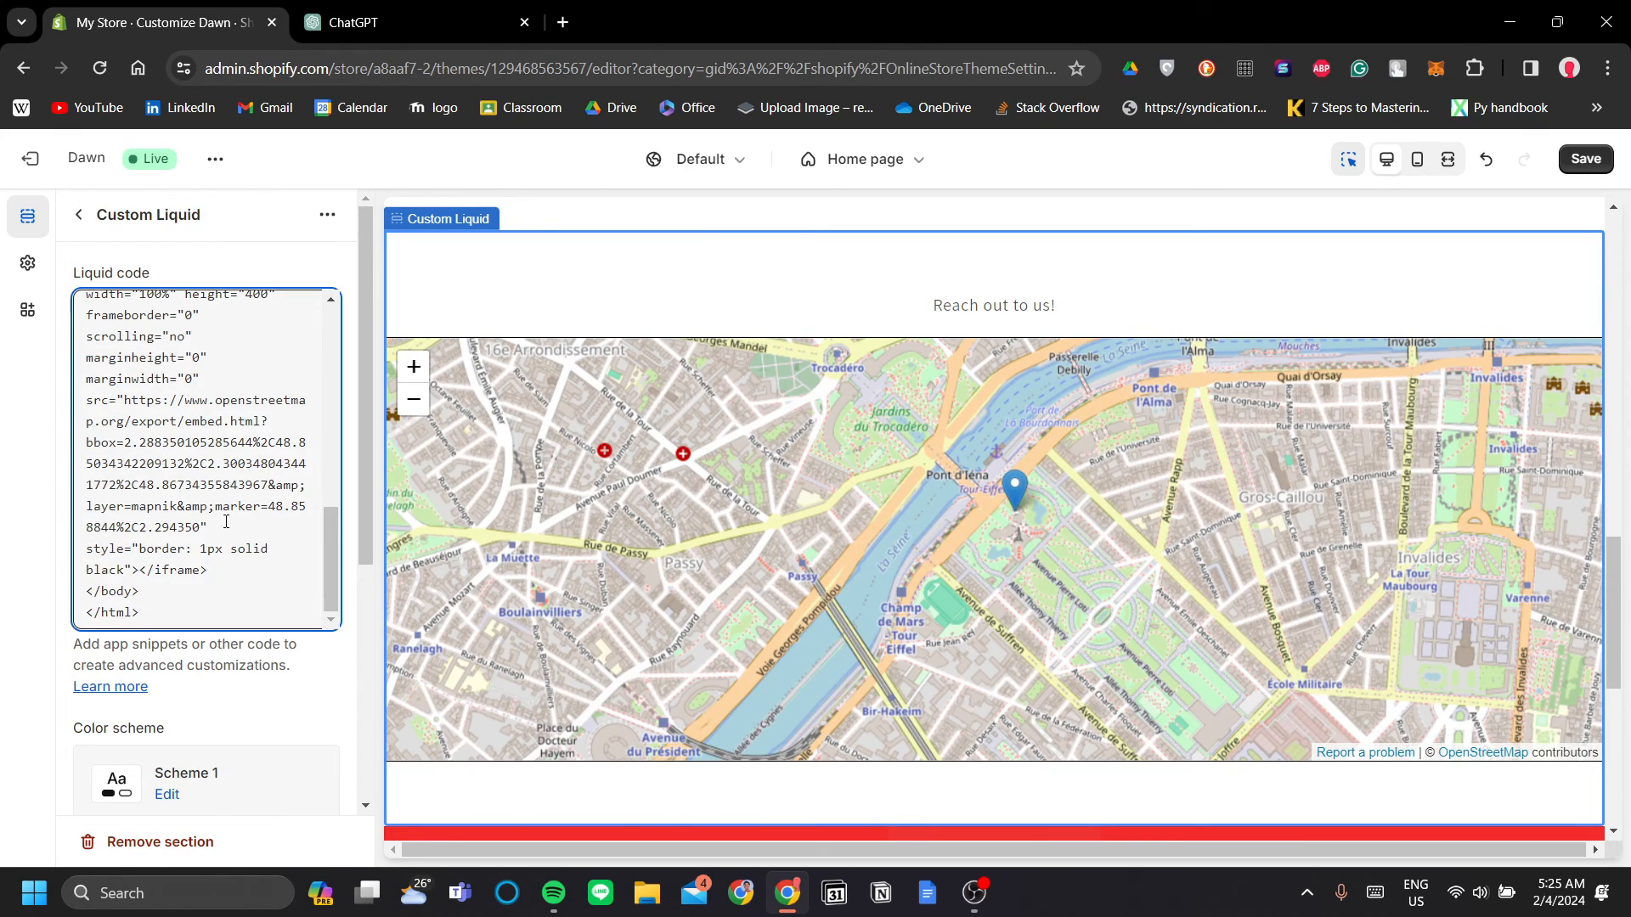
{"action": "left_click", "coordinate": [226, 524]}
{"action": "scroll", "coordinate": [226, 521], "scroll_direction": "down", "scroll_amount": 1}
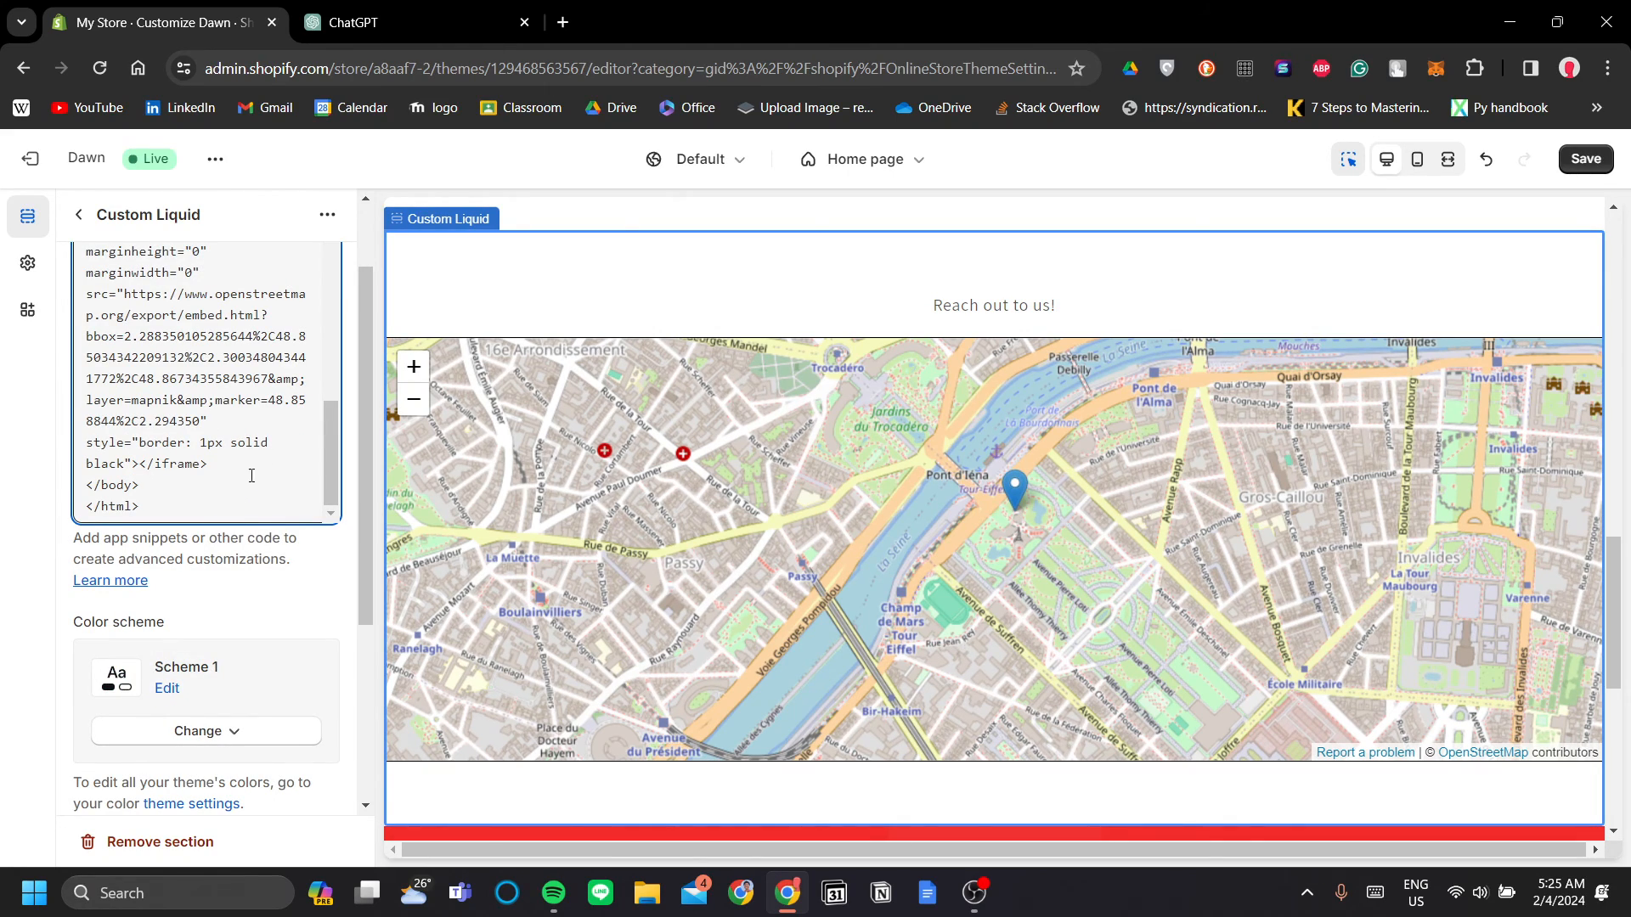
{"action": "scroll", "coordinate": [227, 442], "scroll_direction": "up", "scroll_amount": 10}
{"action": "scroll", "coordinate": [217, 451], "scroll_direction": "up", "scroll_amount": 1}
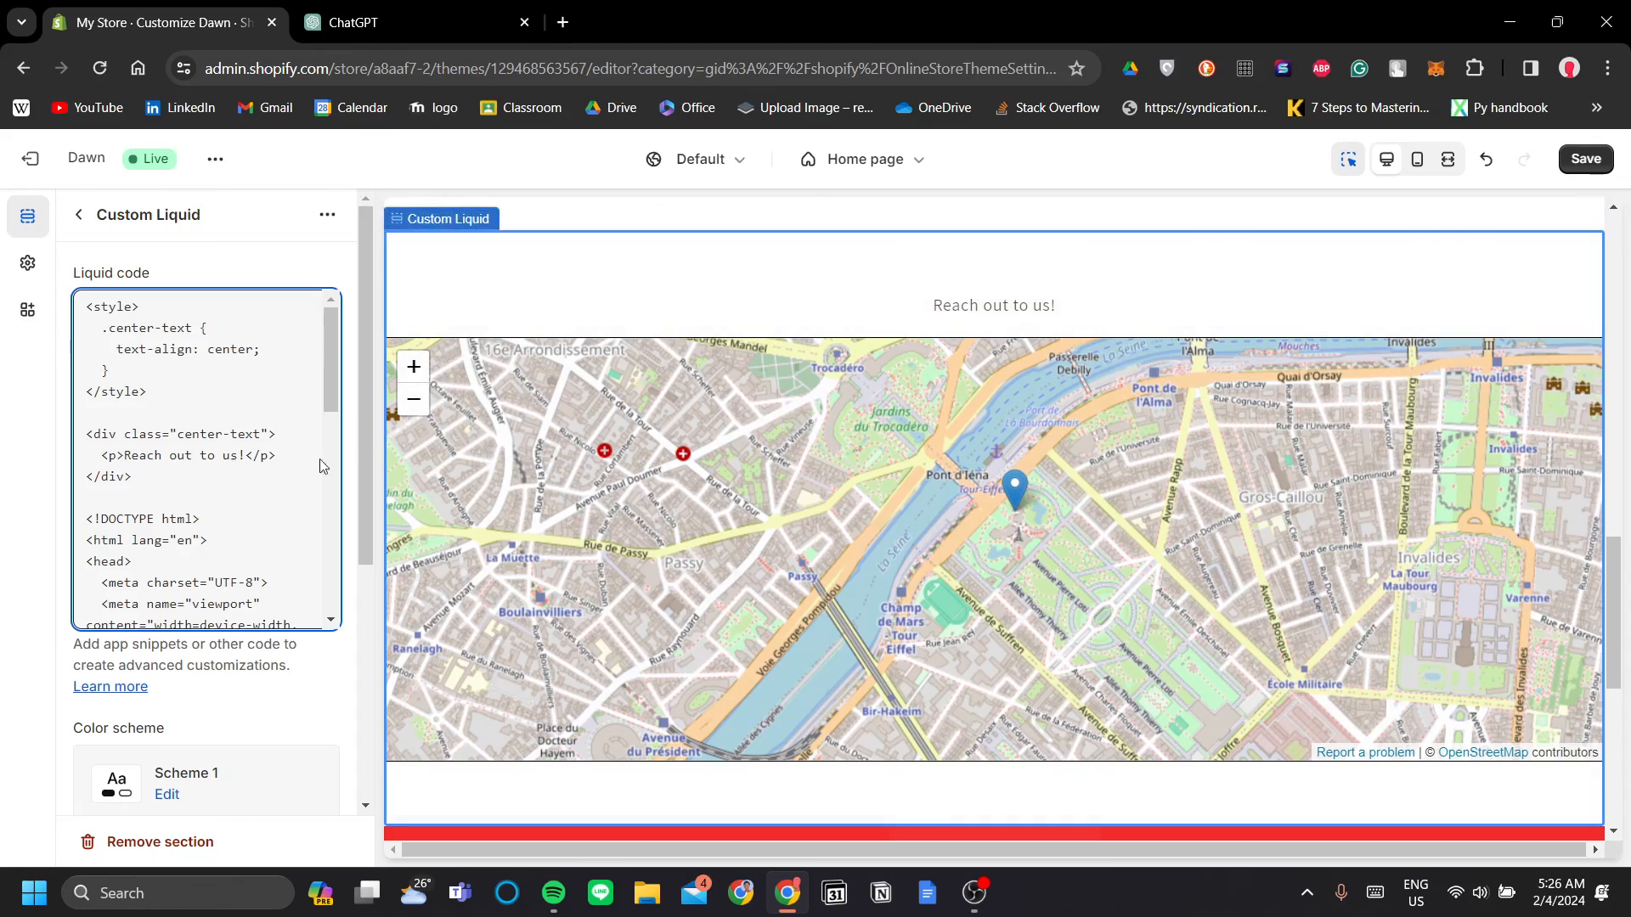
{"action": "scroll", "coordinate": [235, 568], "scroll_direction": "down", "scroll_amount": 2}
{"action": "left_click", "coordinate": [78, 214]}
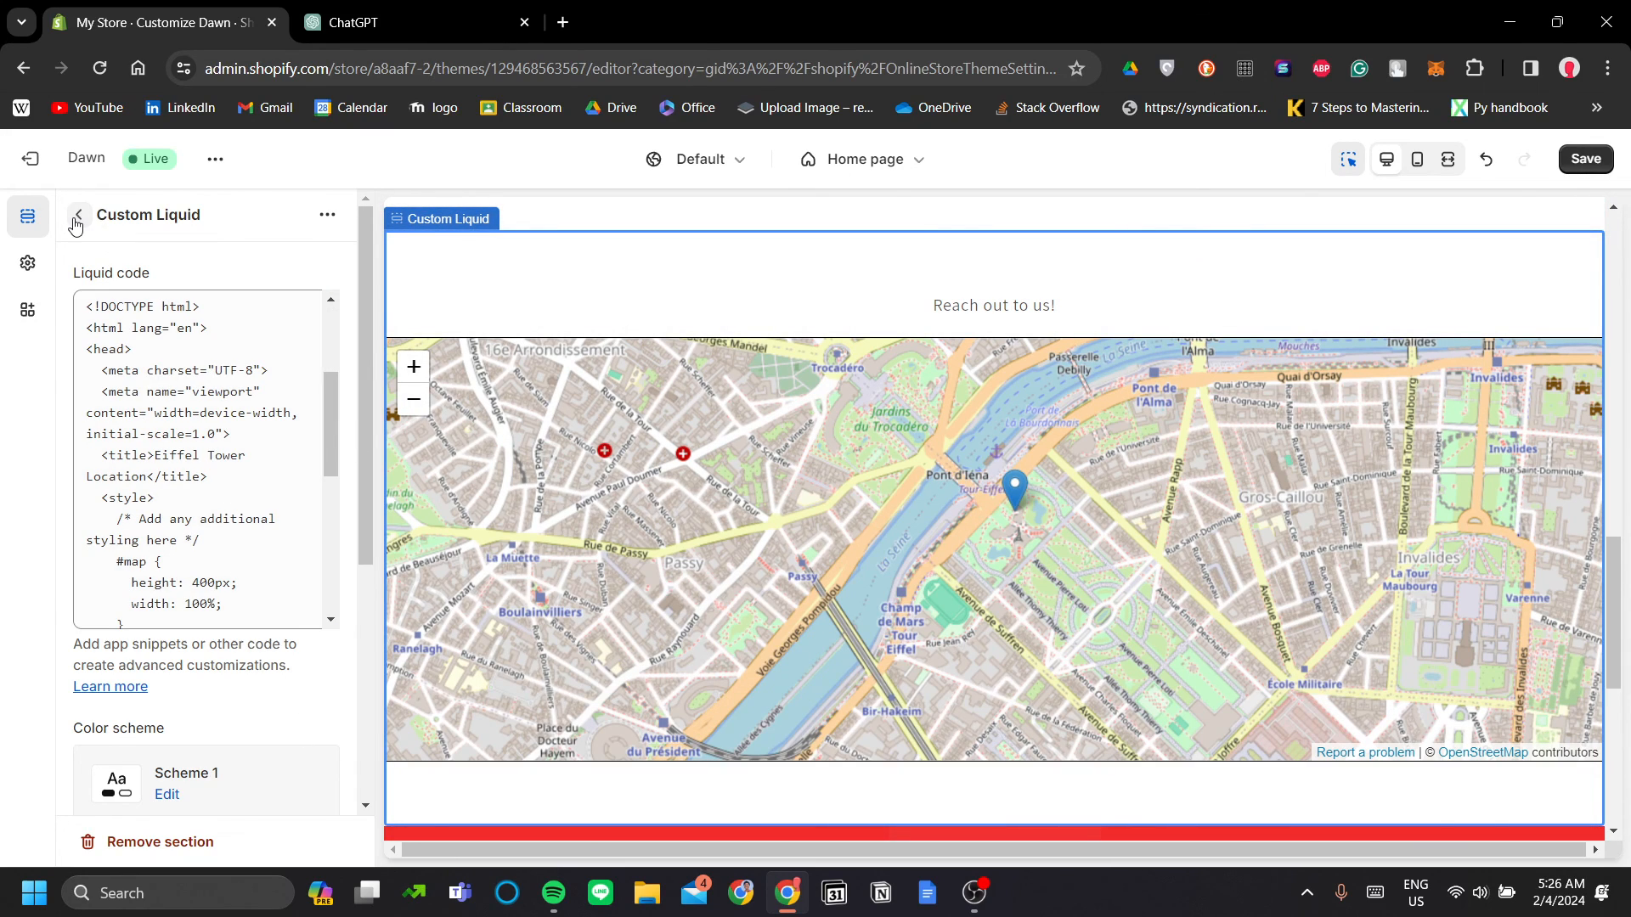